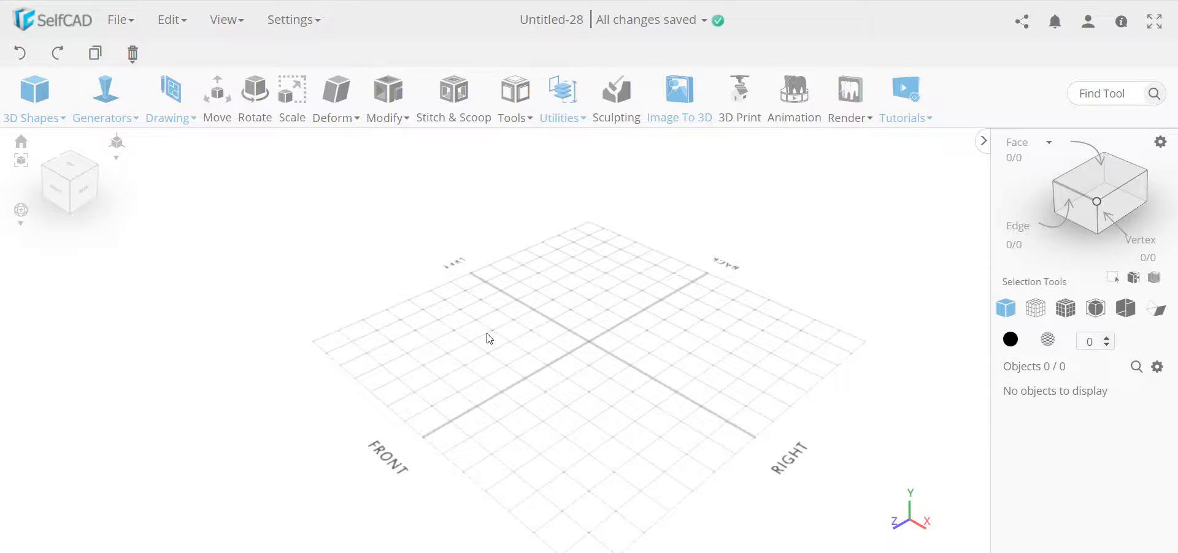
# Step: Import the EasterBunnyFeet file into the project
pyautogui.click(123, 22)
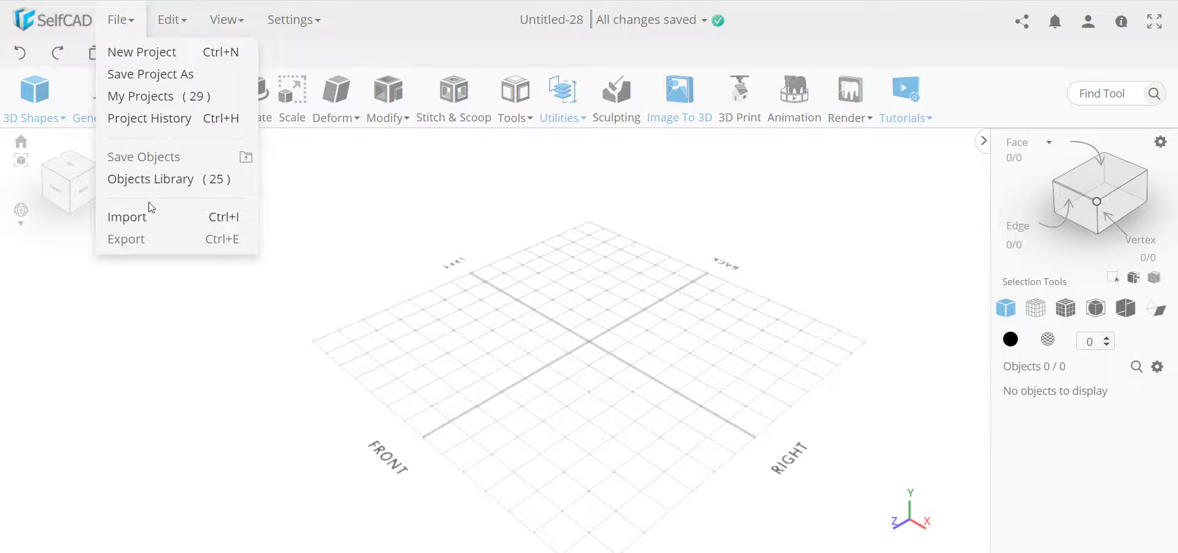
pyautogui.click(151, 219)
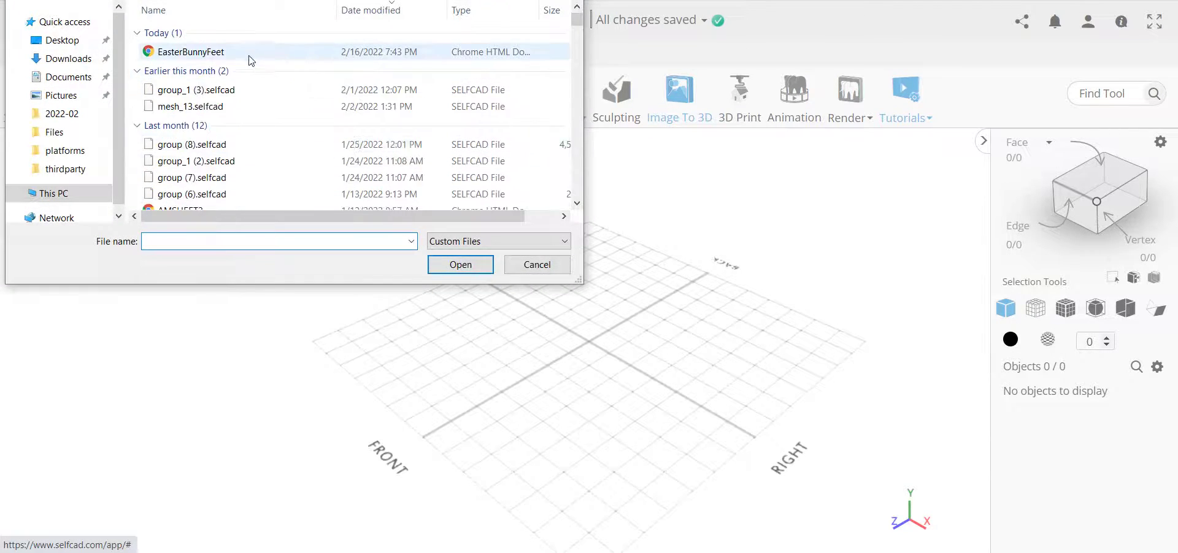
pyautogui.click(251, 55)
pyautogui.click(460, 265)
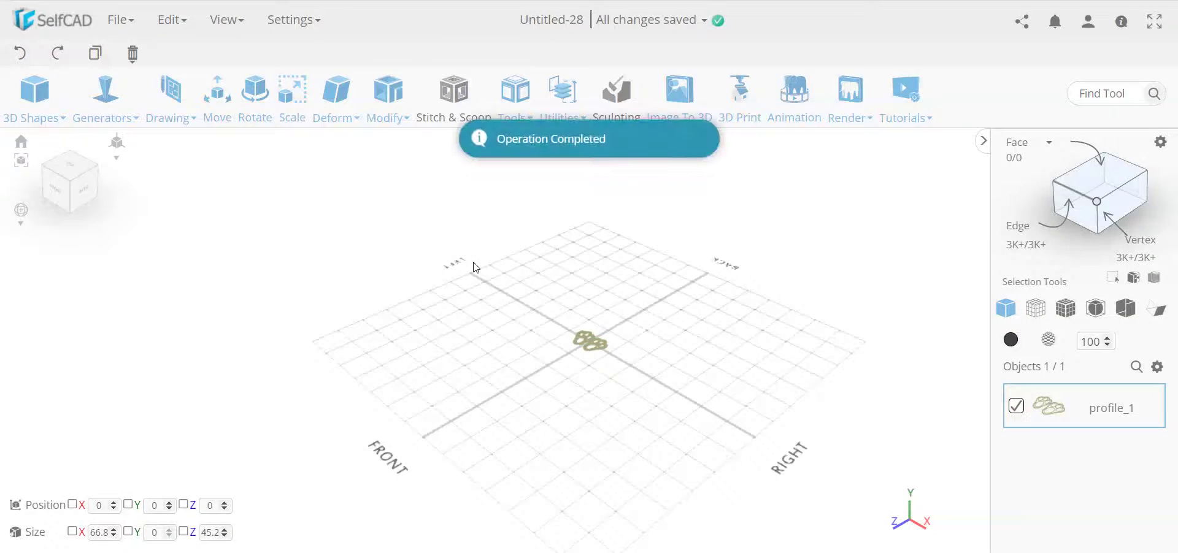
# Step: Scale the imported feet profile with Keep Proportion enabled, setting its X size to 500
pyautogui.moveTo(554, 389); pyautogui.dragTo(658, 412)
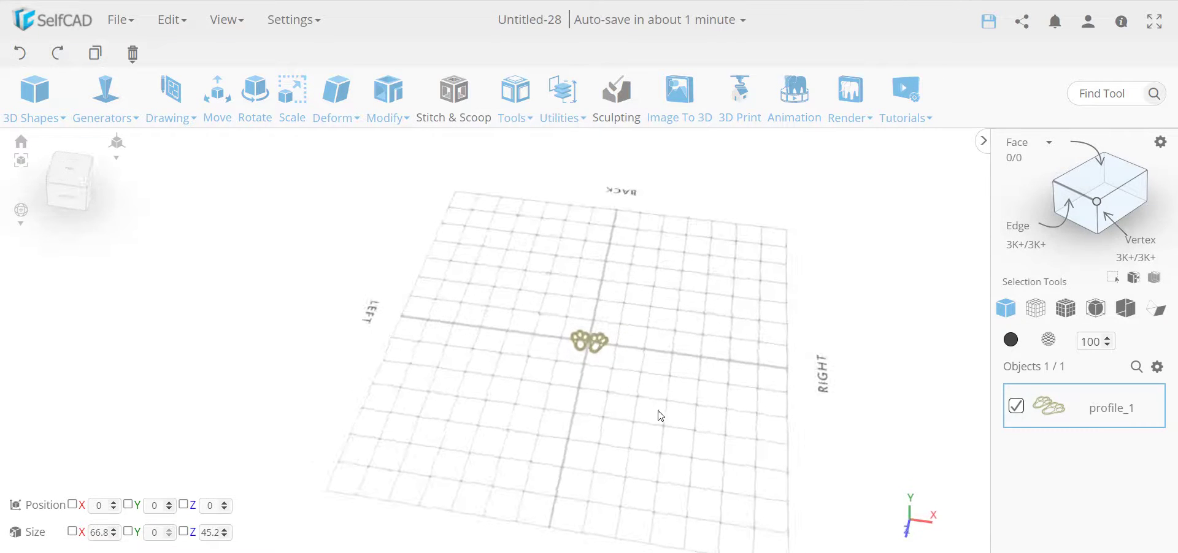
pyautogui.scroll(4, 611, 343)
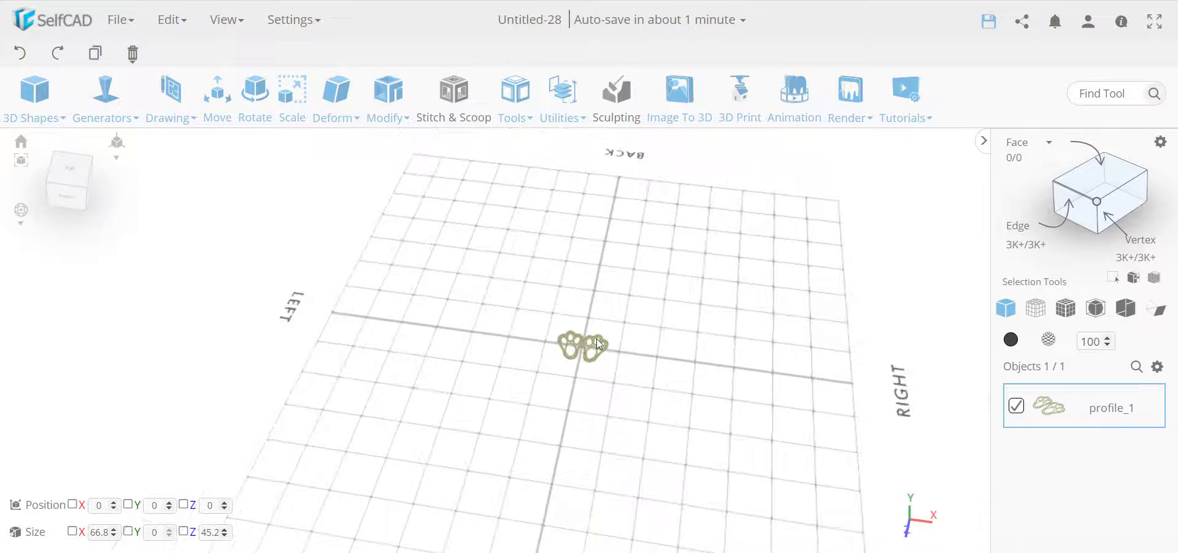
pyautogui.click(292, 98)
pyautogui.click(126, 225)
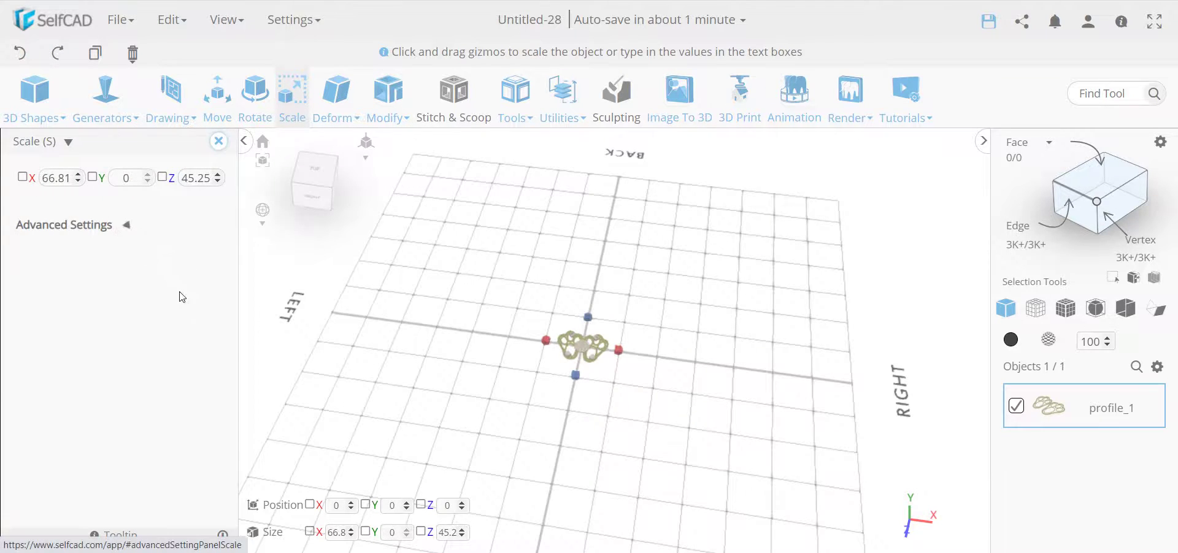
pyautogui.click(205, 355)
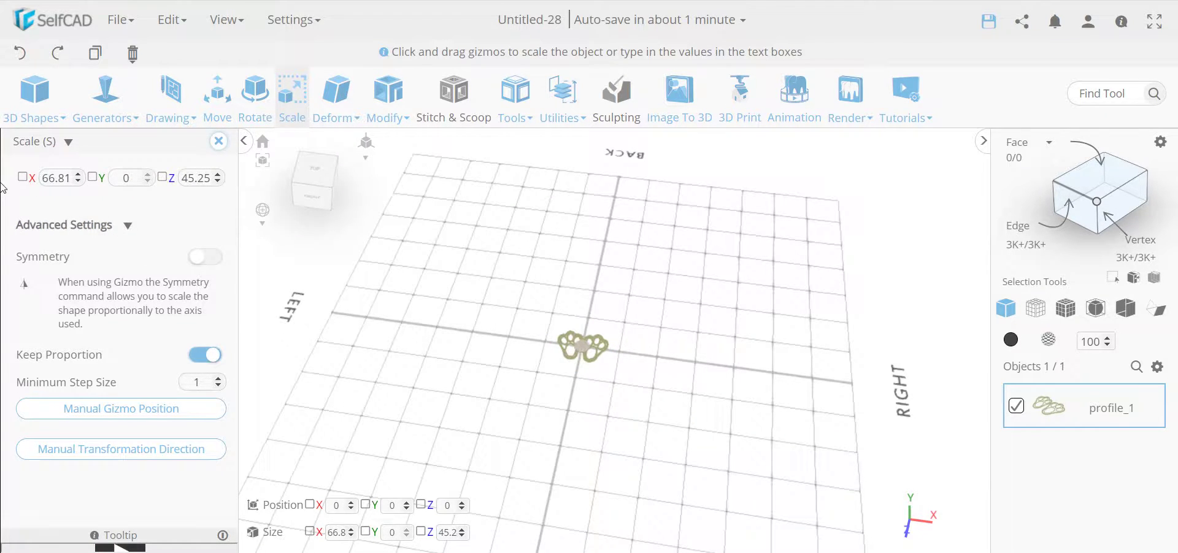
pyautogui.doubleClick(46, 179)
pyautogui.write('500')
pyautogui.press('Return')
pyautogui.click(218, 141)
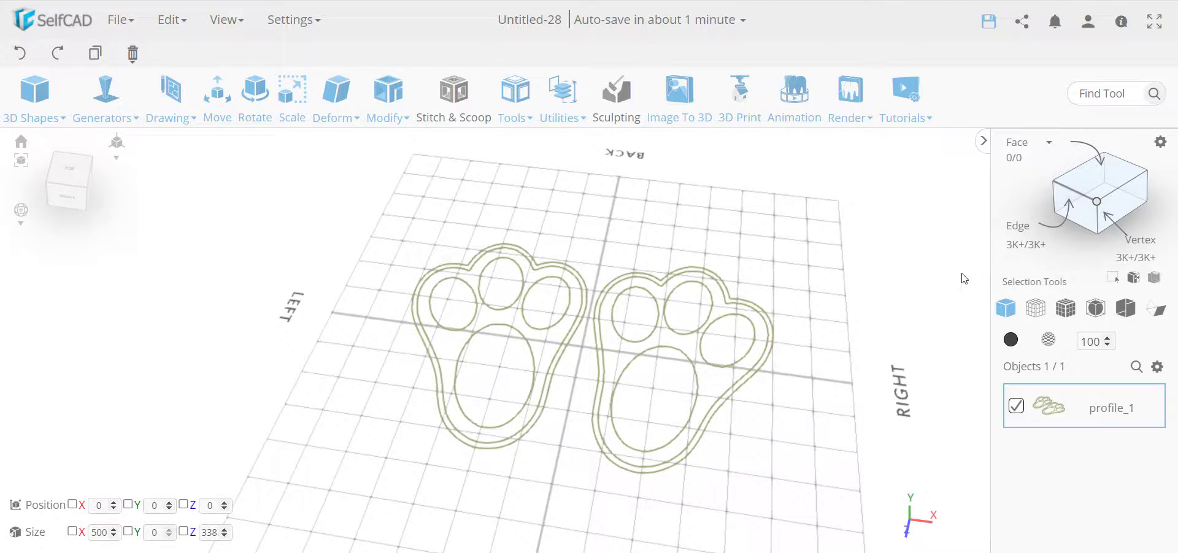
# Step: Switch to polygon selection and select the long outer outline segment of the right foot to check where it breaks
pyautogui.click(1102, 175)
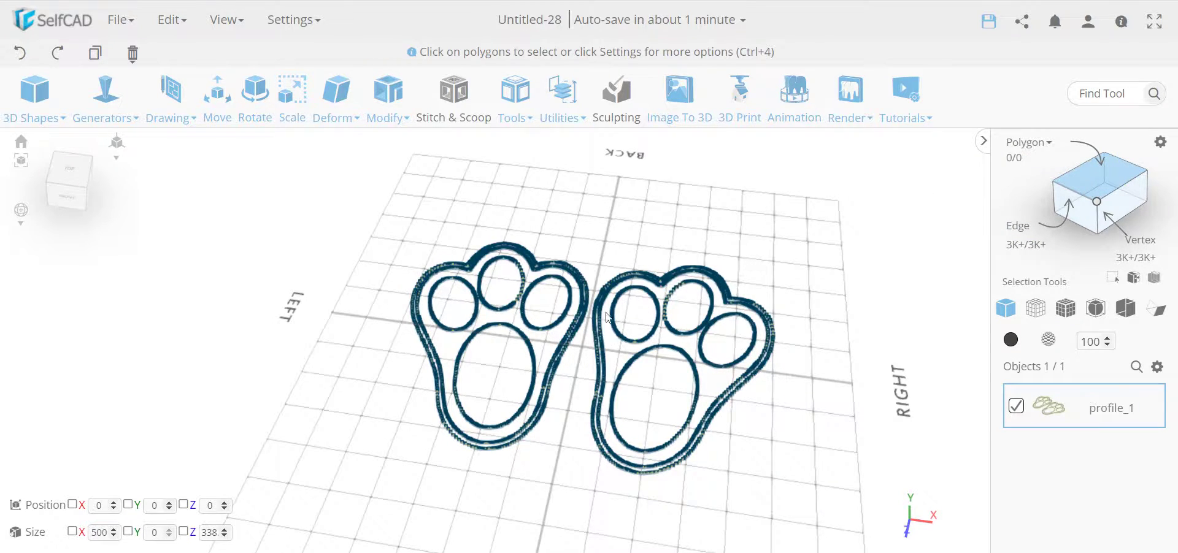
pyautogui.click(730, 403)
pyautogui.scroll(5, 730, 403)
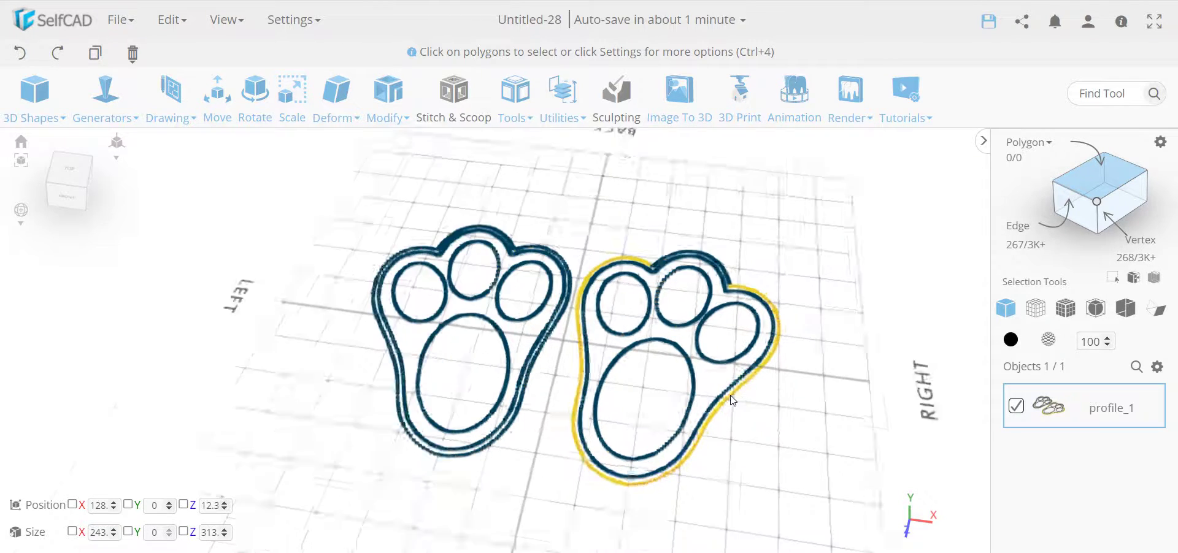
pyautogui.scroll(-5, 850, 458)
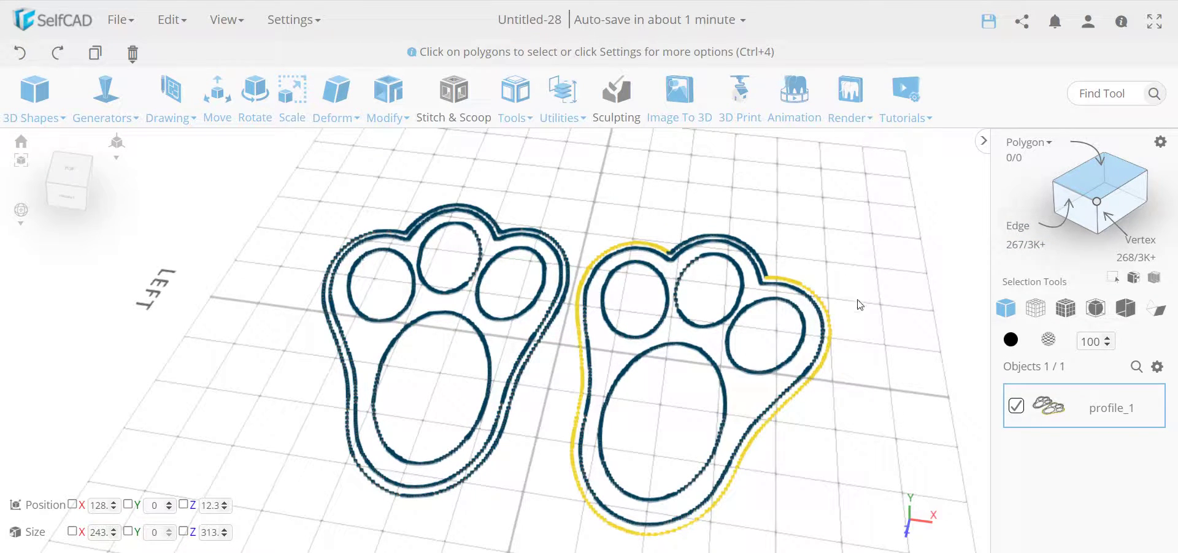
pyautogui.scroll(5, 795, 326)
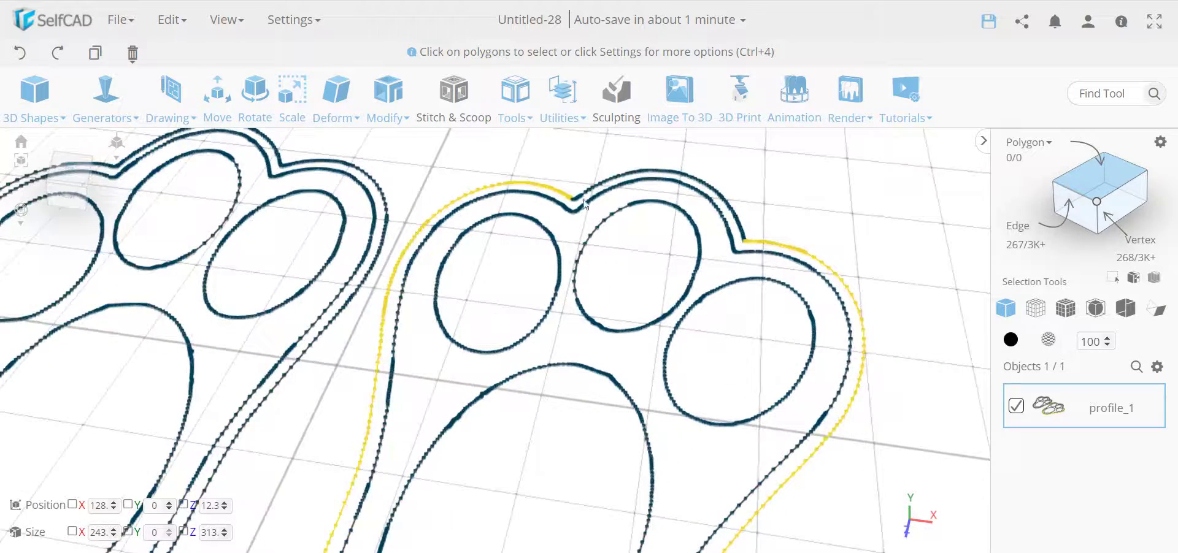
pyautogui.scroll(-5, 504, 423)
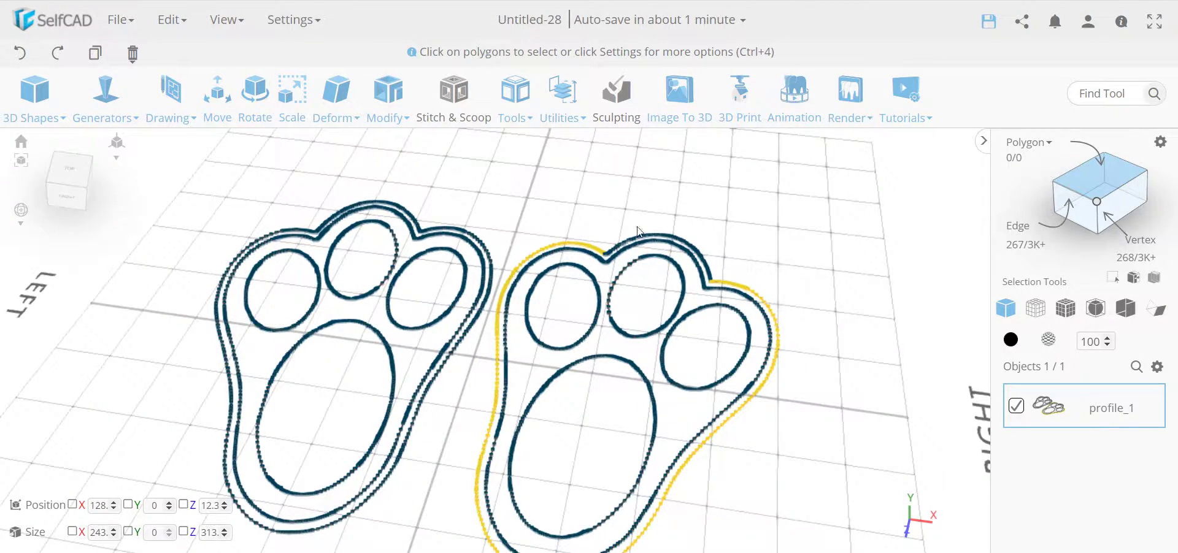
# Step: Pick the separate outer outline segments of the right foot, including the small pieces at the toe notches, and clear the selection
pyautogui.click(686, 238)
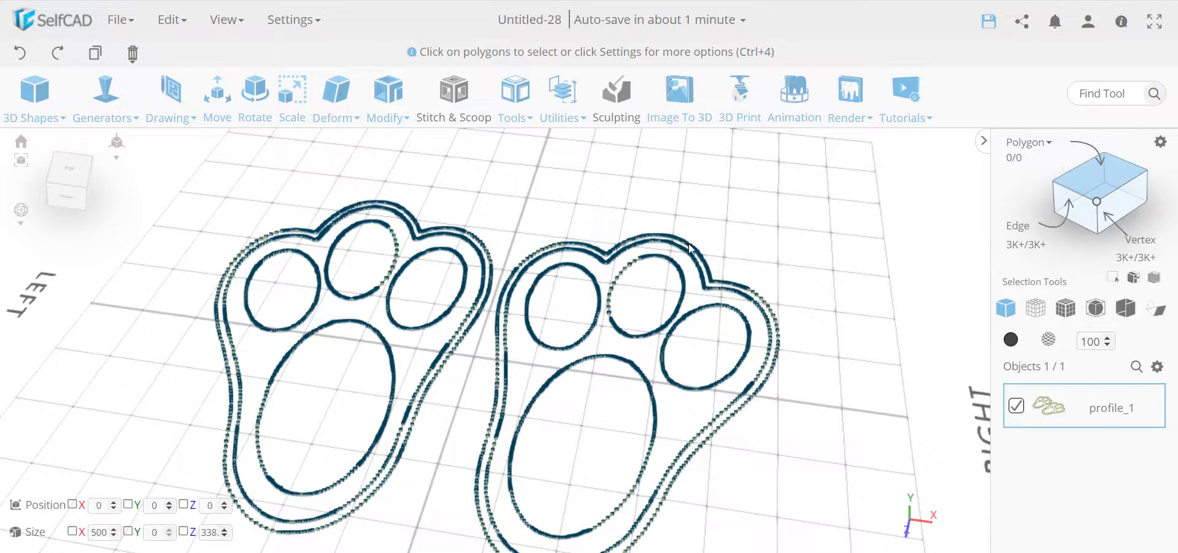
pyautogui.keyDown('shift'); pyautogui.click(732, 281); pyautogui.keyUp('shift')
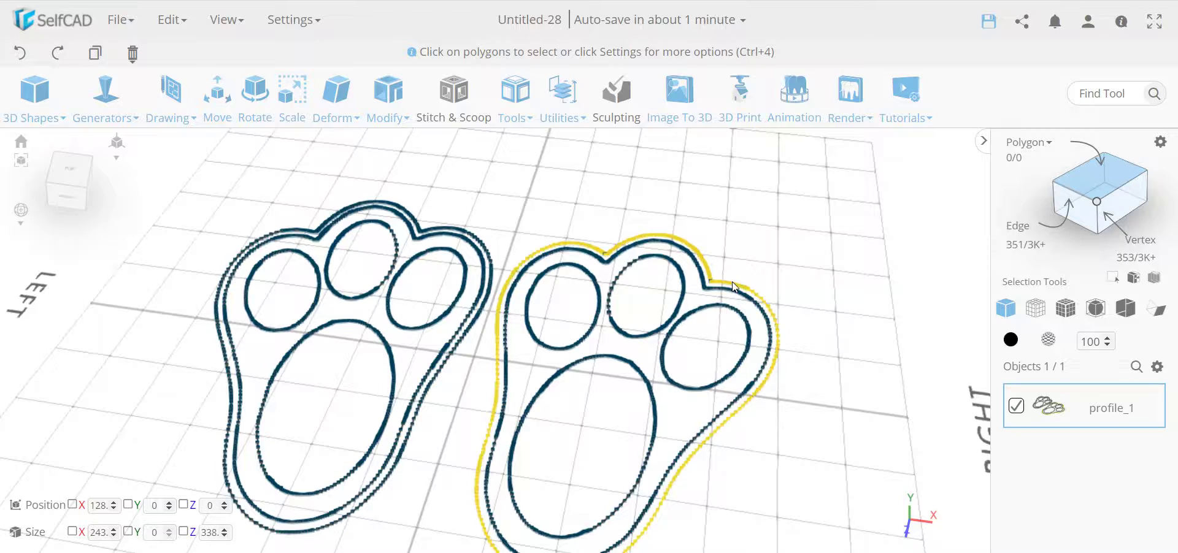
pyautogui.scroll(2, 731, 282)
pyautogui.scroll(2, 732, 282)
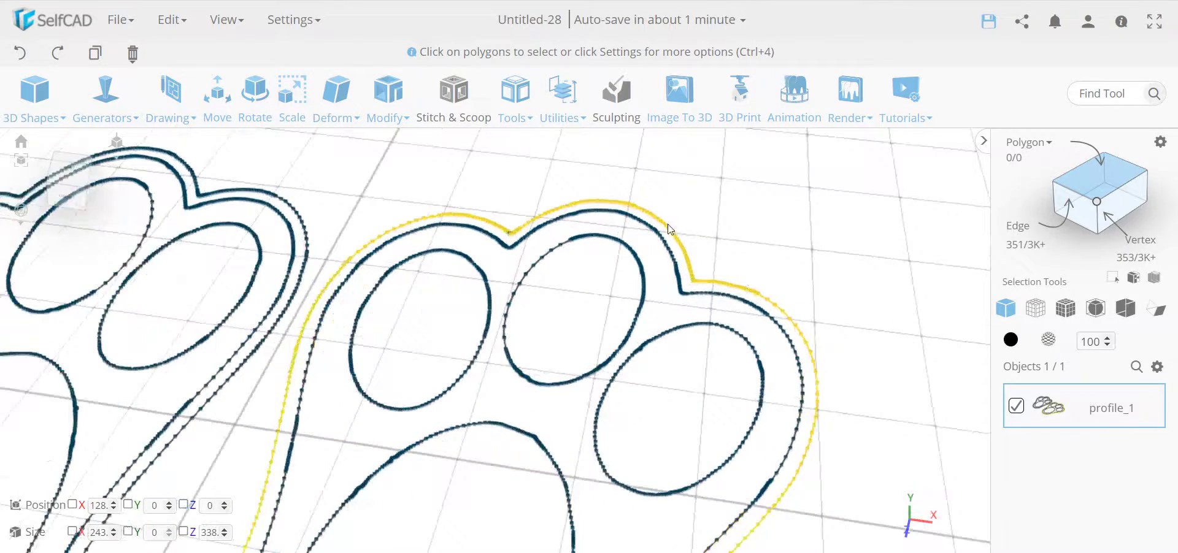
pyautogui.scroll(3, 706, 281)
pyautogui.scroll(3, 706, 281)
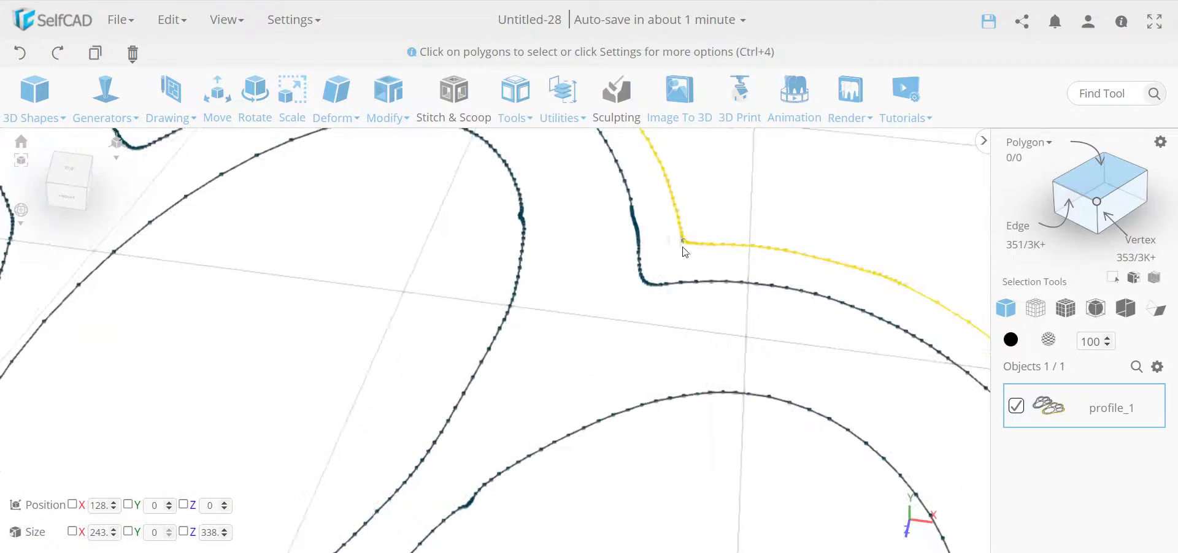
pyautogui.keyDown('shift'); pyautogui.click(675, 238); pyautogui.keyUp('shift')
pyautogui.scroll(-5, 693, 270)
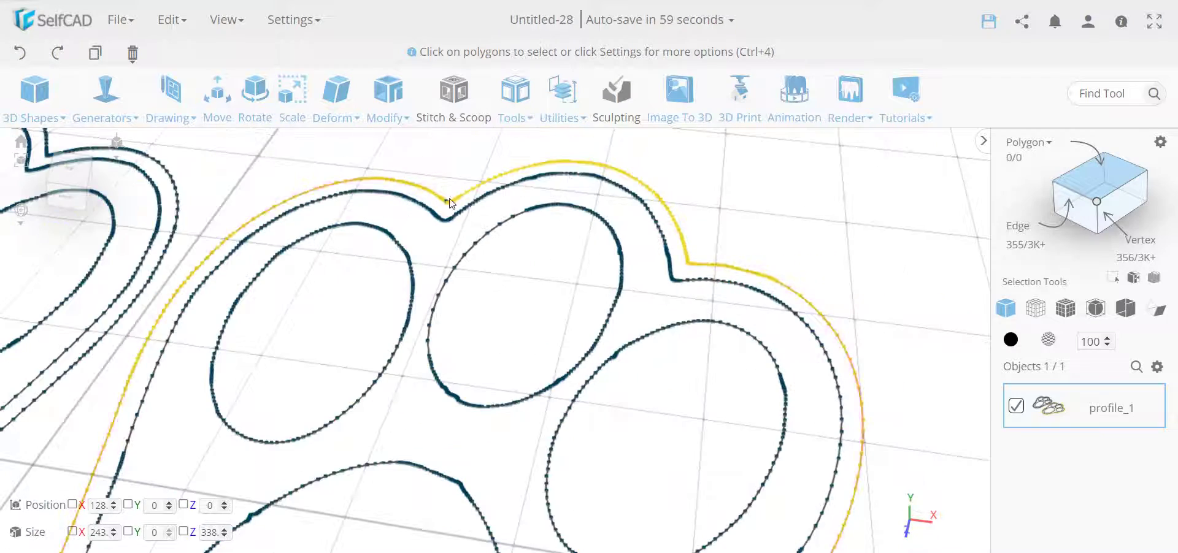
pyautogui.keyDown('shift'); pyautogui.click(448, 200); pyautogui.keyUp('shift')
pyautogui.scroll(-5, 697, 224)
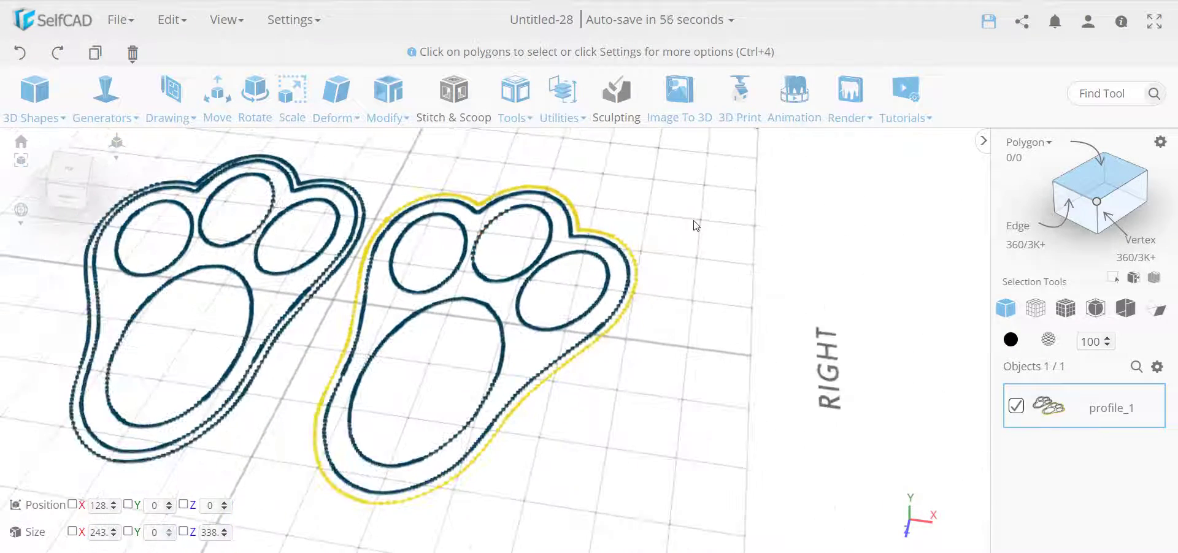
pyautogui.hotkey('ctrl', 'a')
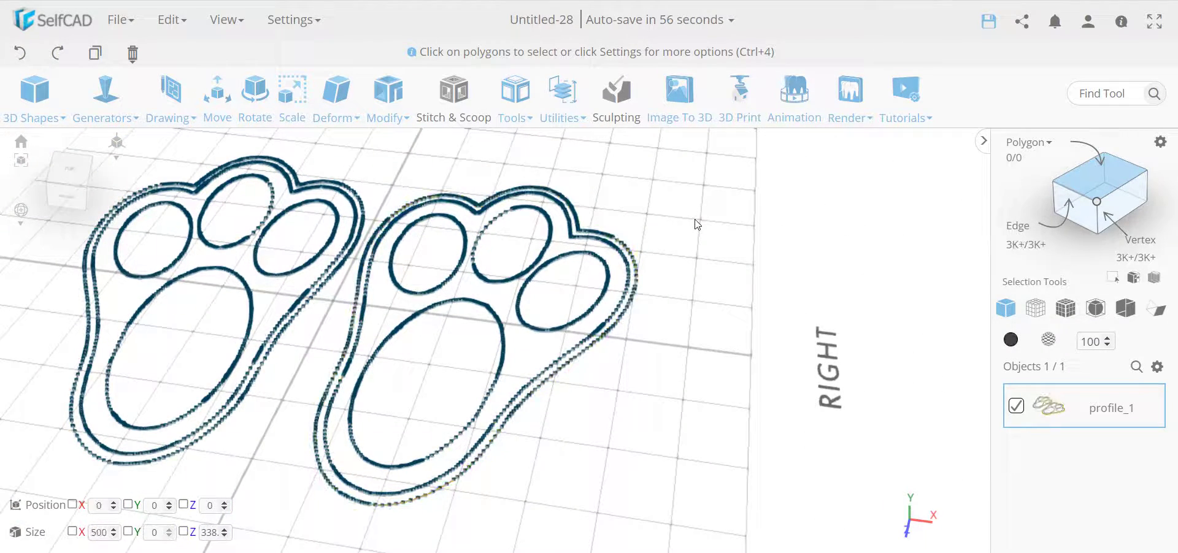
# Step: Pick segments of the right foot's inner outline and middle toe loop to check their continuity, and clear the selection
pyautogui.click(600, 244)
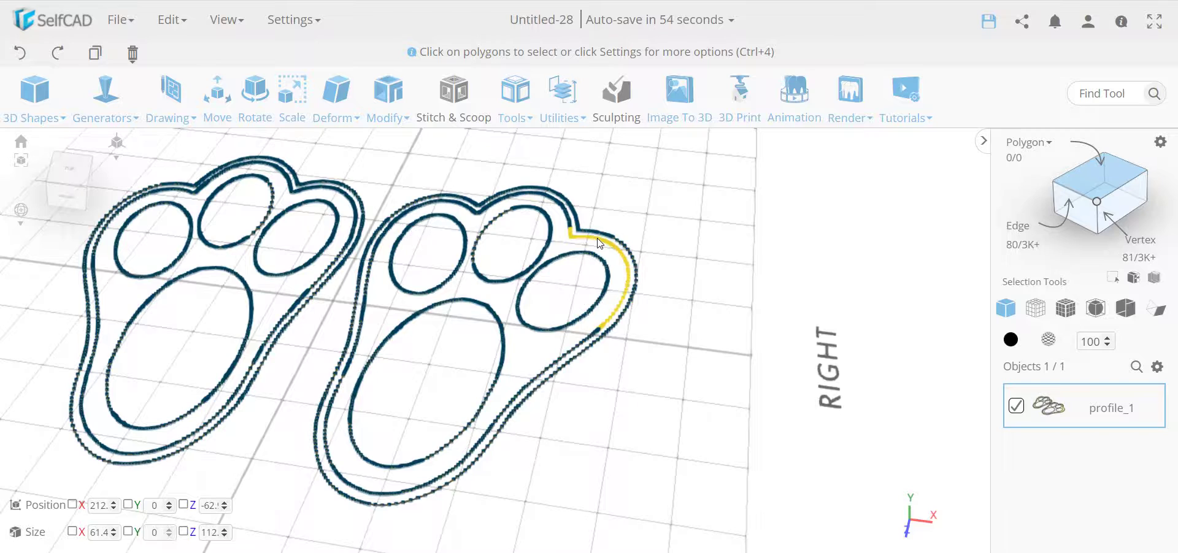
pyautogui.click(591, 344)
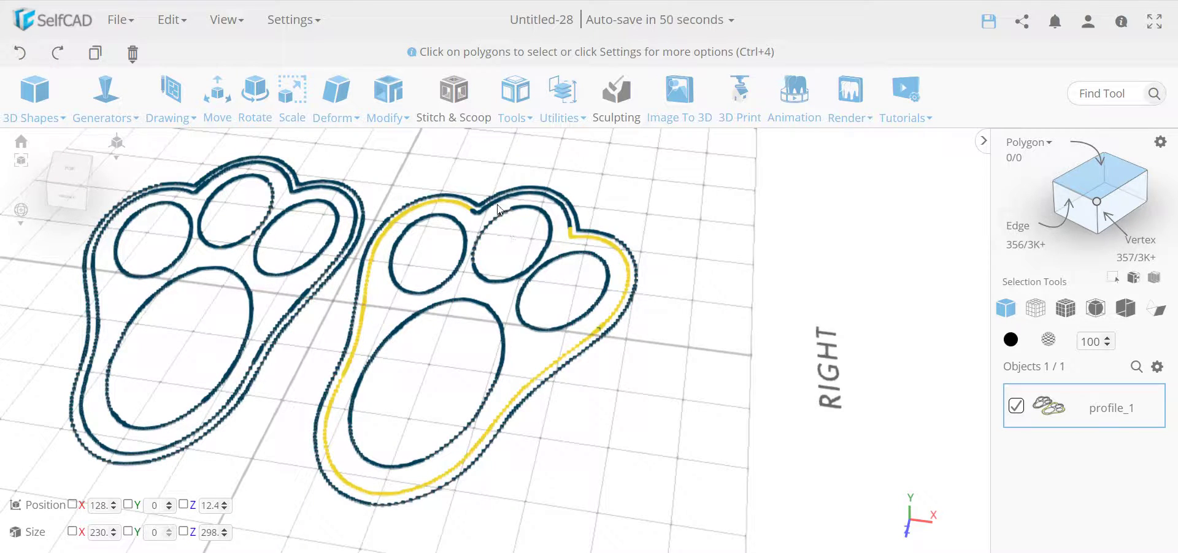
pyautogui.hotkey('ctrl', 'a')
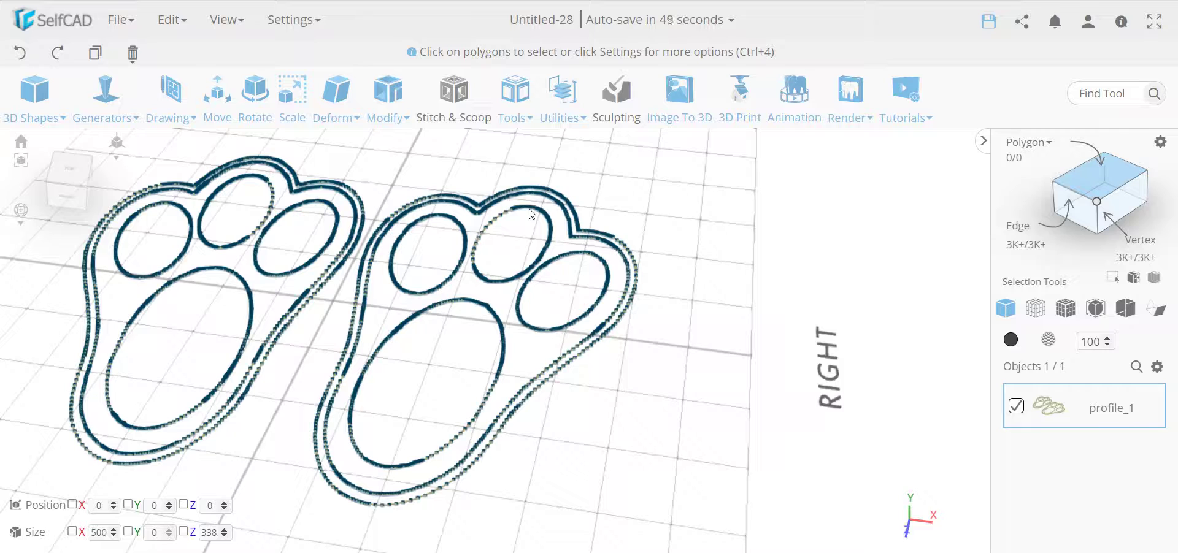
pyautogui.click(533, 212)
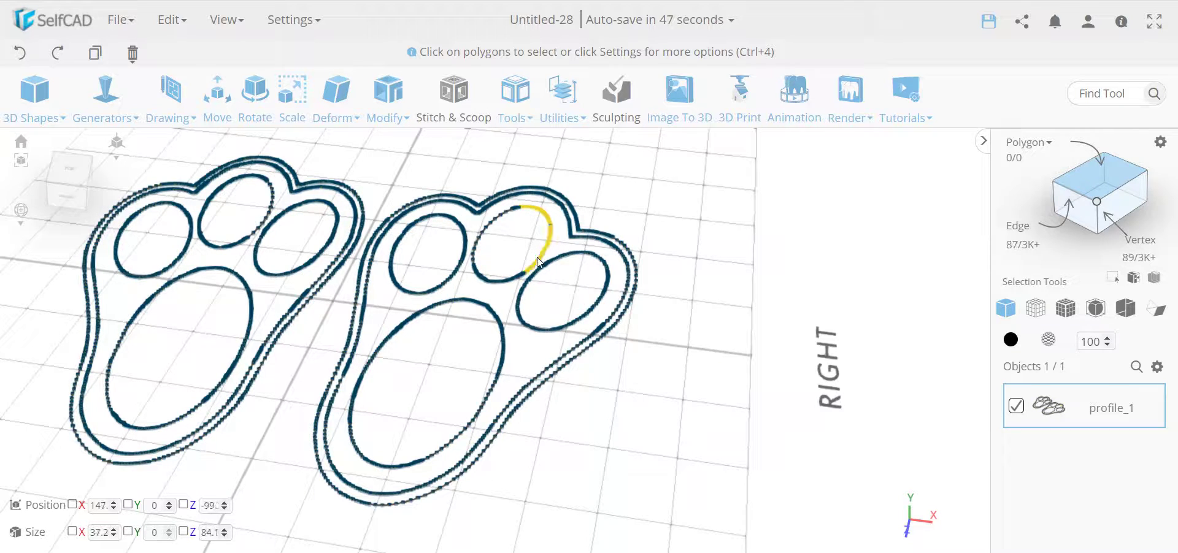
pyautogui.hotkey('ctrl', 'a')
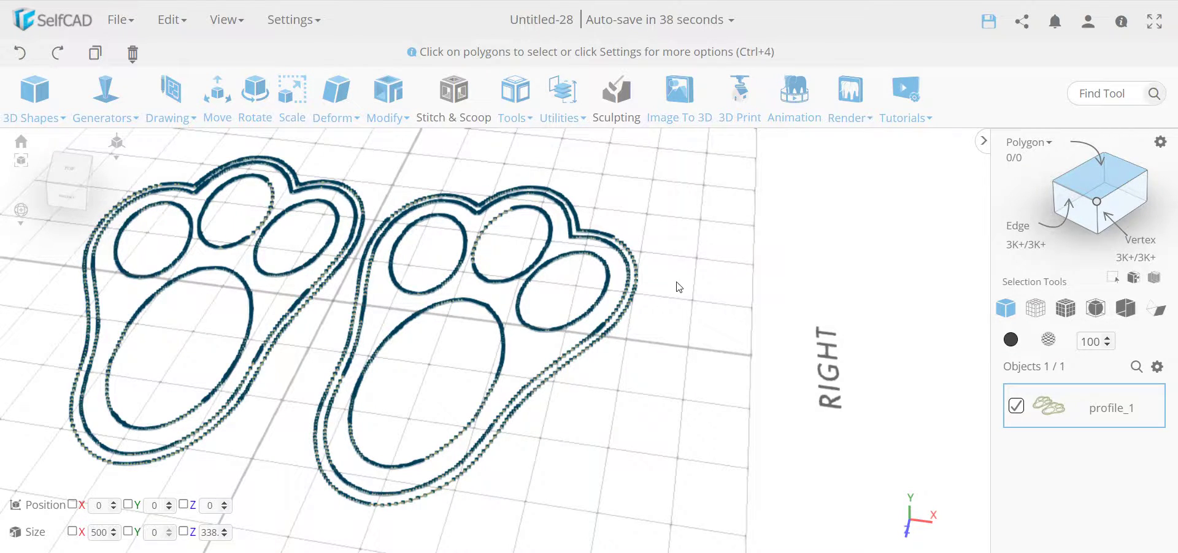
# Step: Select all the outlines of the left foot and delete them
pyautogui.scroll(-5, 679, 287)
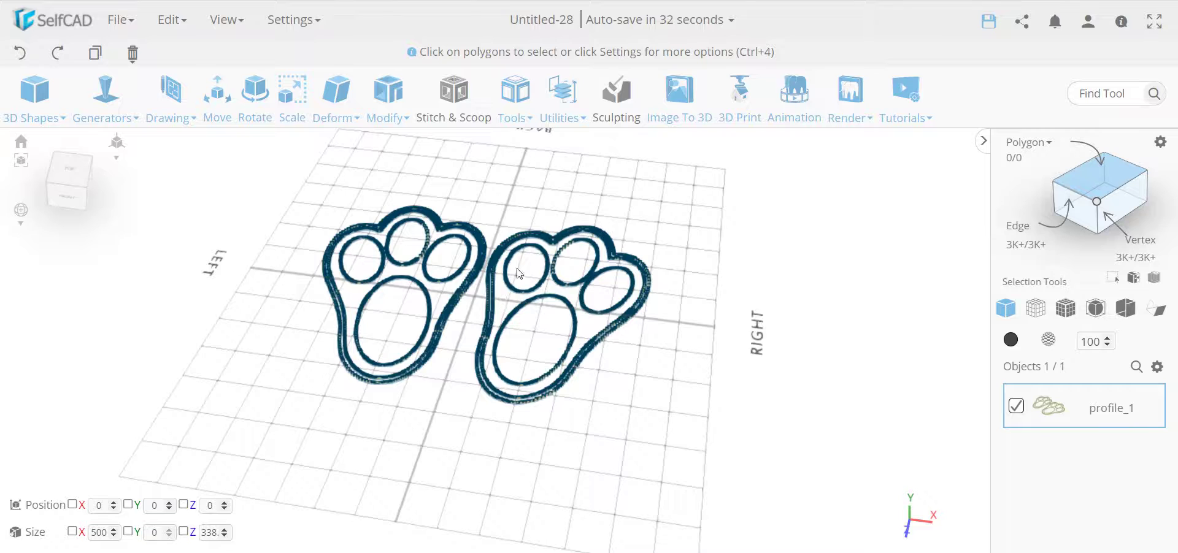
pyautogui.moveTo(372, 373); pyautogui.dragTo(431, 391)
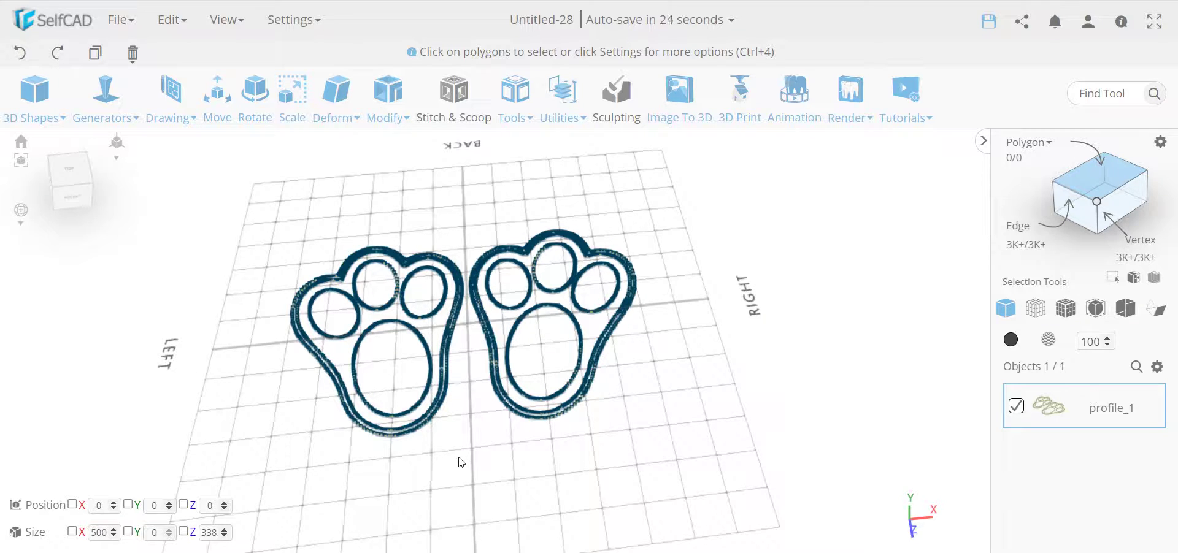
pyautogui.moveTo(451, 443); pyautogui.dragTo(254, 226)
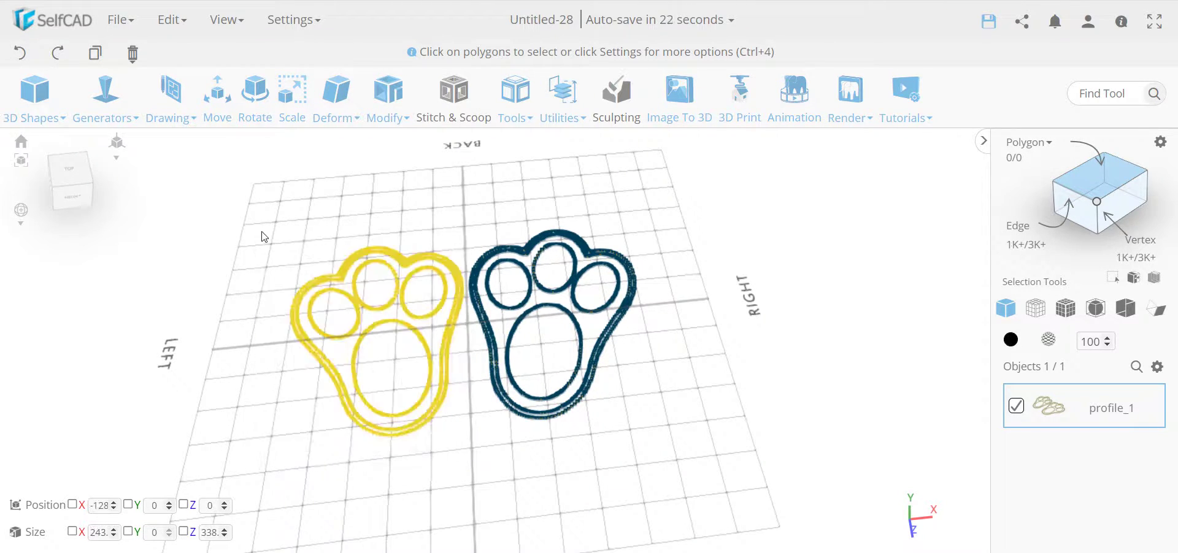
pyautogui.press('Delete')
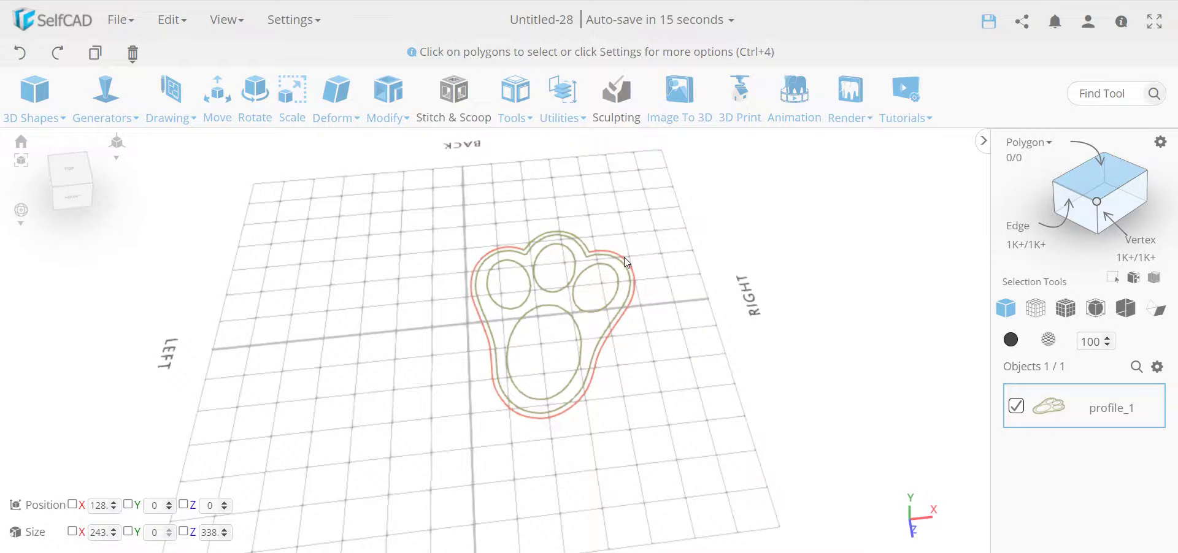
# Step: In edge selection, select the three stray edge spurs at the outer outline's right toe notch and delete them
pyautogui.scroll(10, 626, 262)
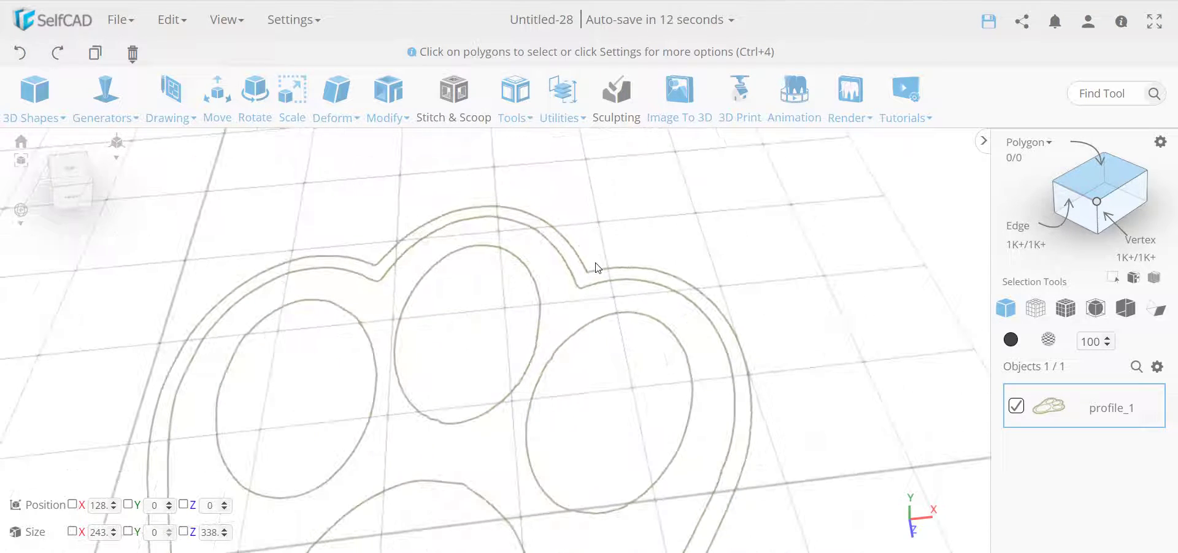
pyautogui.scroll(8, 595, 268)
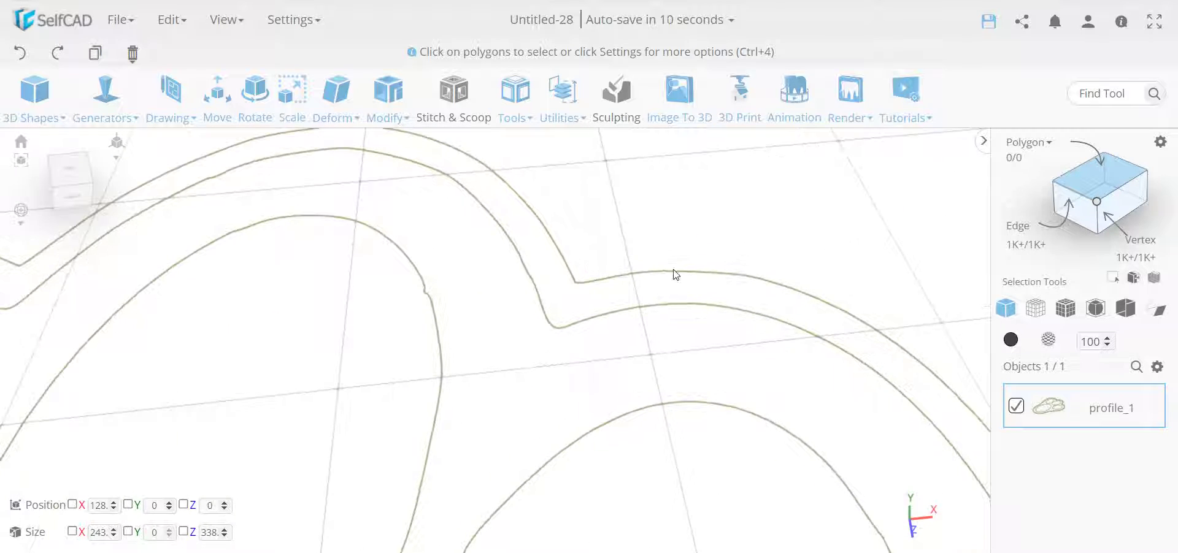
pyautogui.scroll(10, 675, 275)
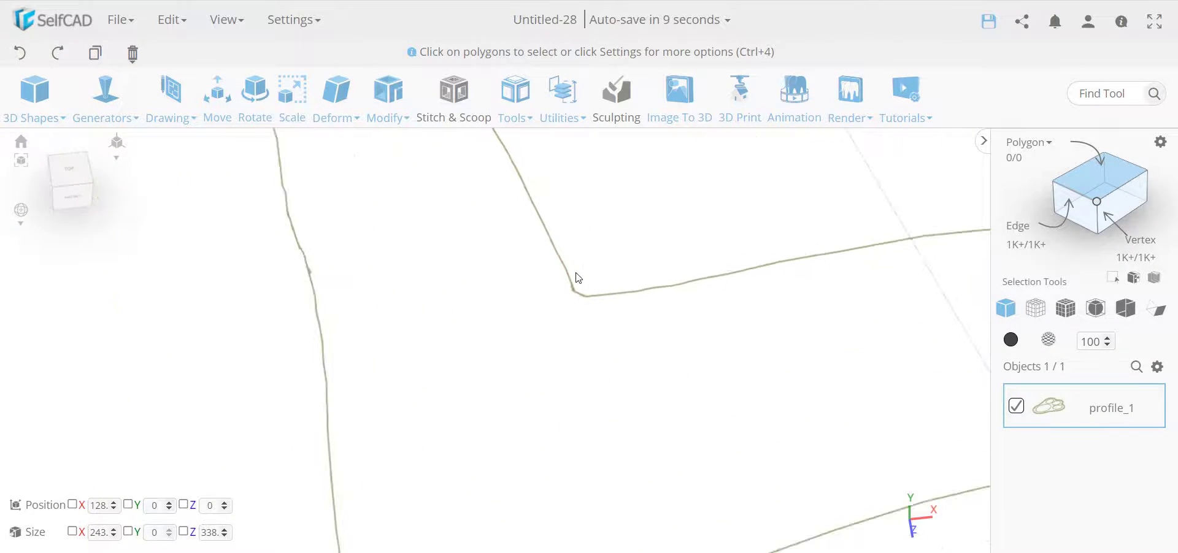
pyautogui.scroll(8, 577, 285)
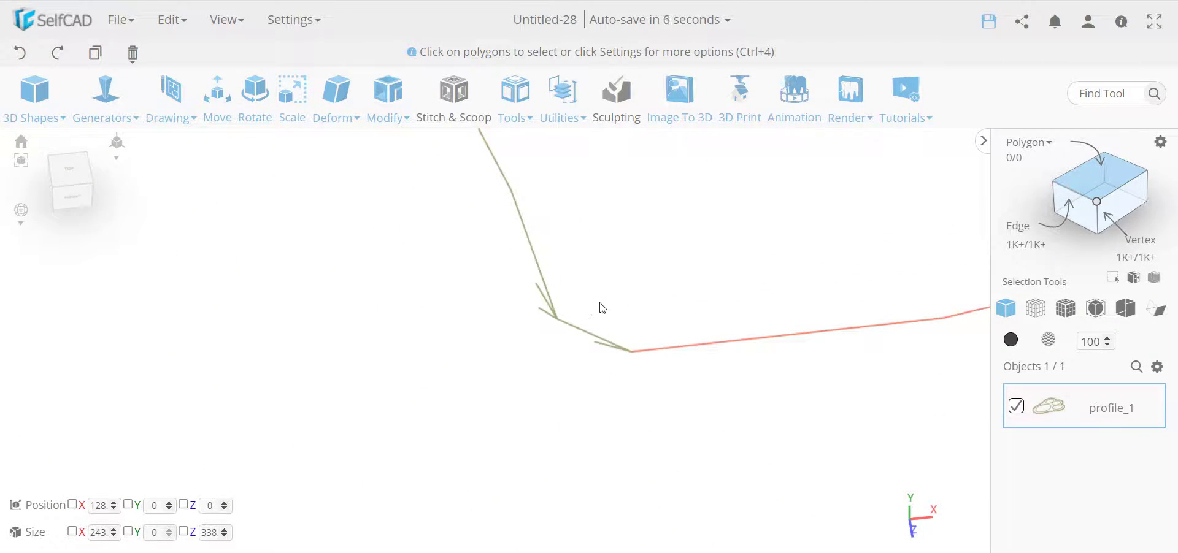
pyautogui.click(1083, 197)
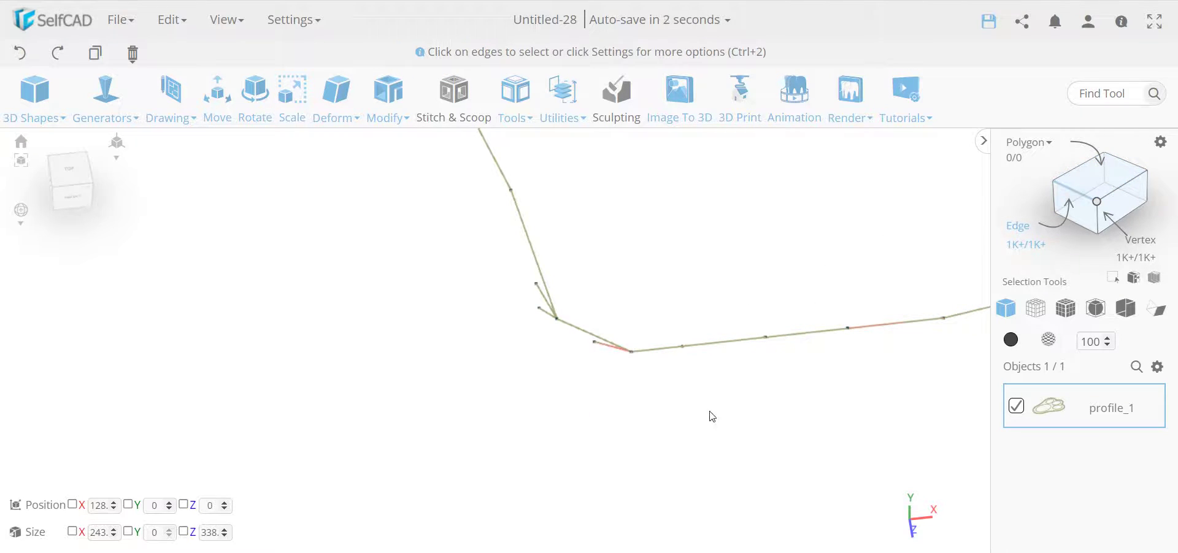
pyautogui.click(596, 344)
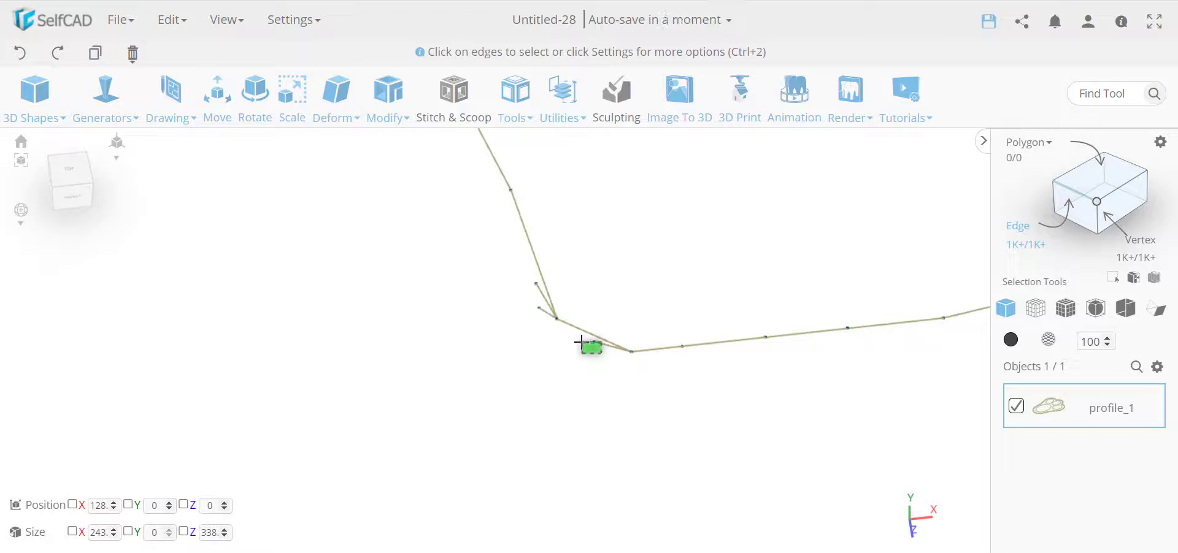
pyautogui.click(541, 310)
pyautogui.click(539, 290)
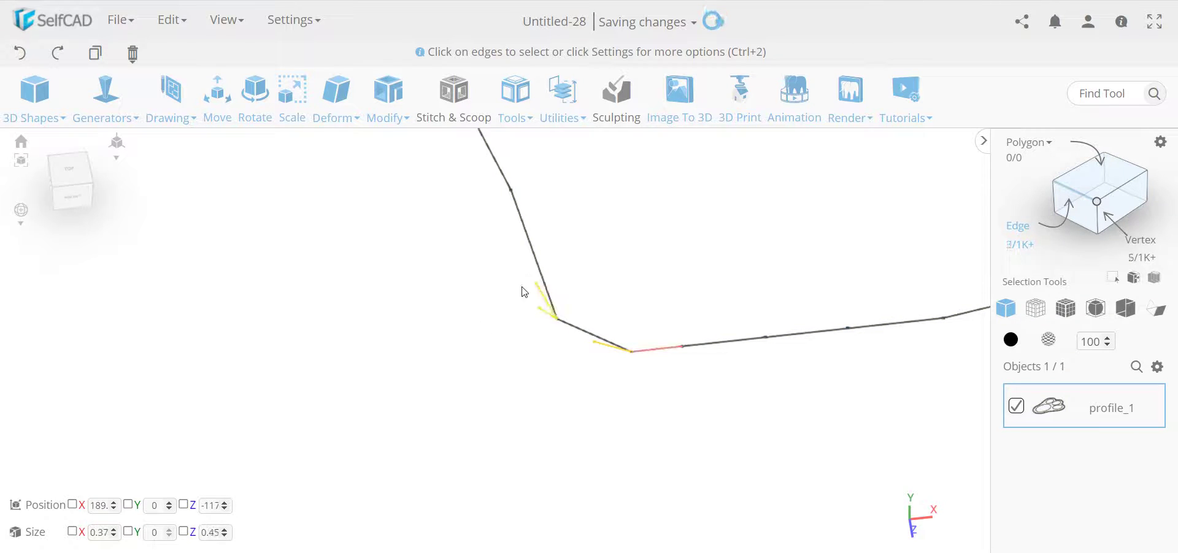
pyautogui.press('Delete')
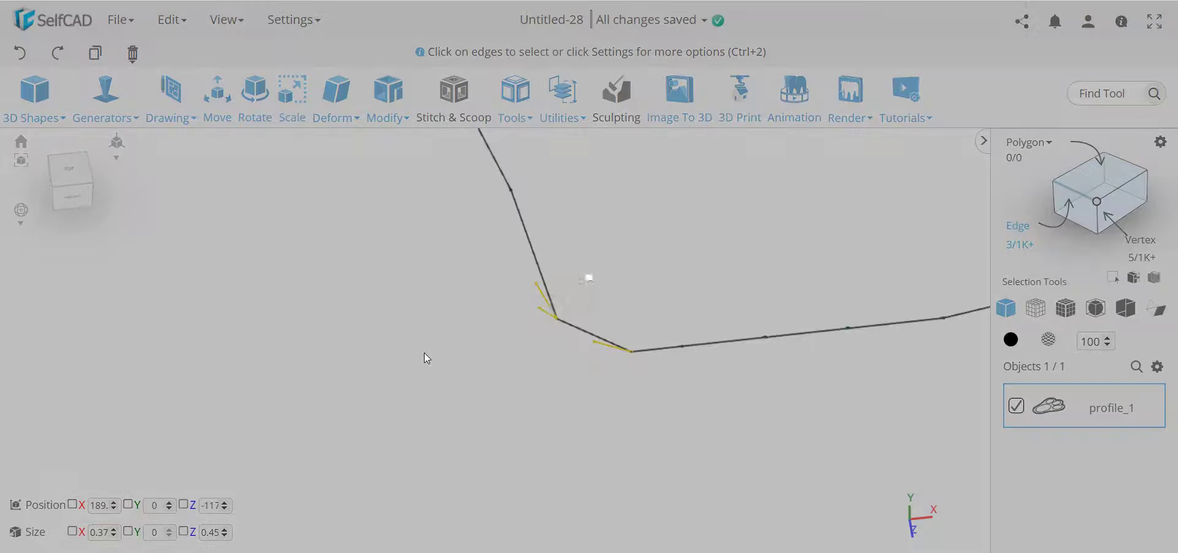
# Step: Switch to polygon selection, select the outer outline to check its continuity up to the left toe notch, and clear the selection
pyautogui.click(1063, 158)
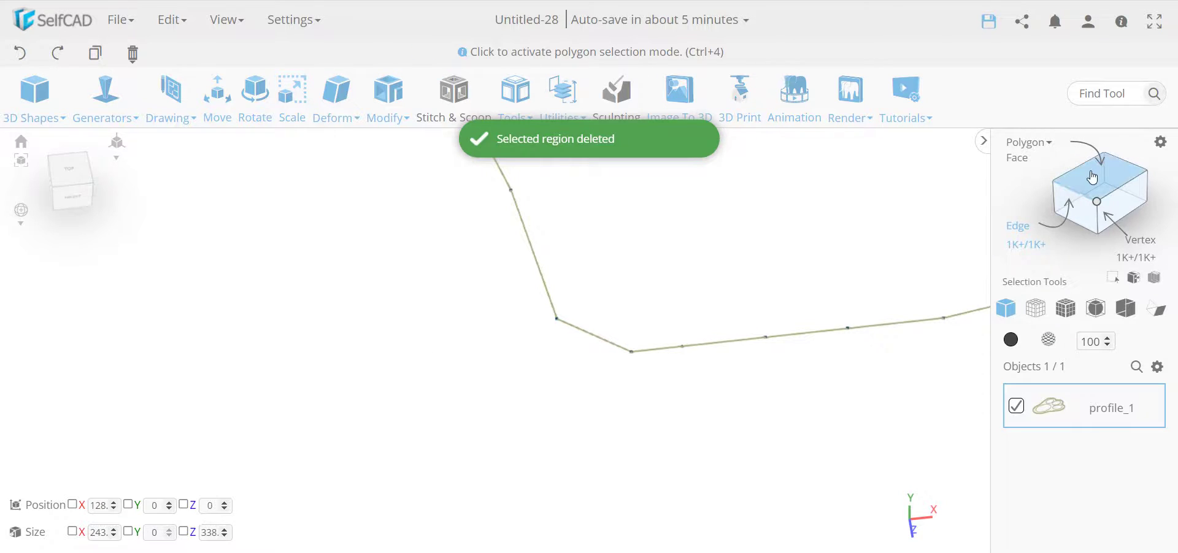
pyautogui.click(798, 338)
pyautogui.scroll(5, 714, 340)
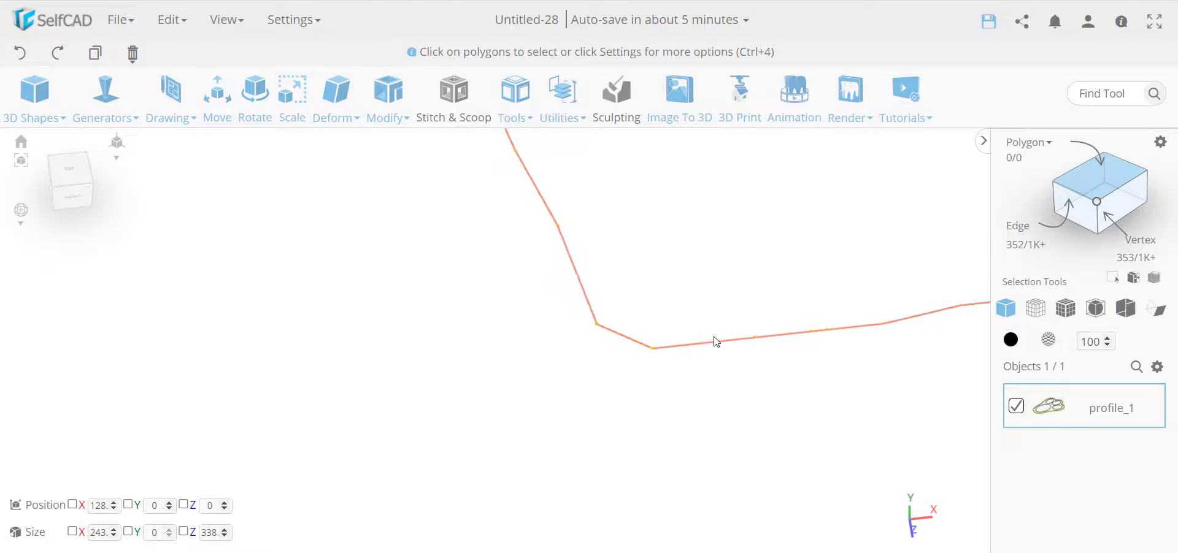
pyautogui.scroll(-10, 715, 344)
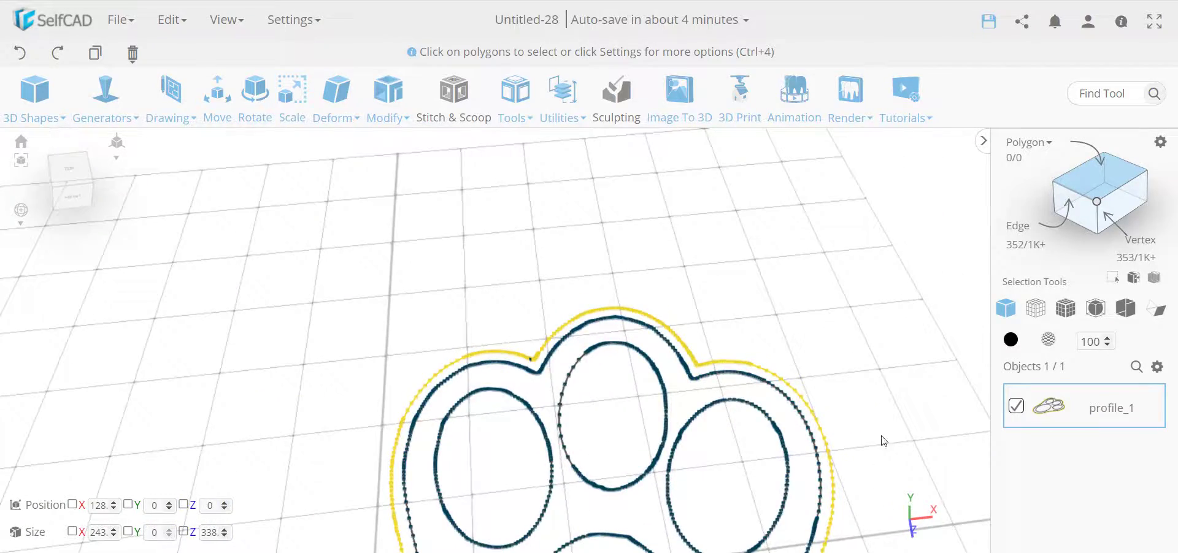
pyautogui.moveTo(883, 442); pyautogui.dragTo(850, 380, button='right')
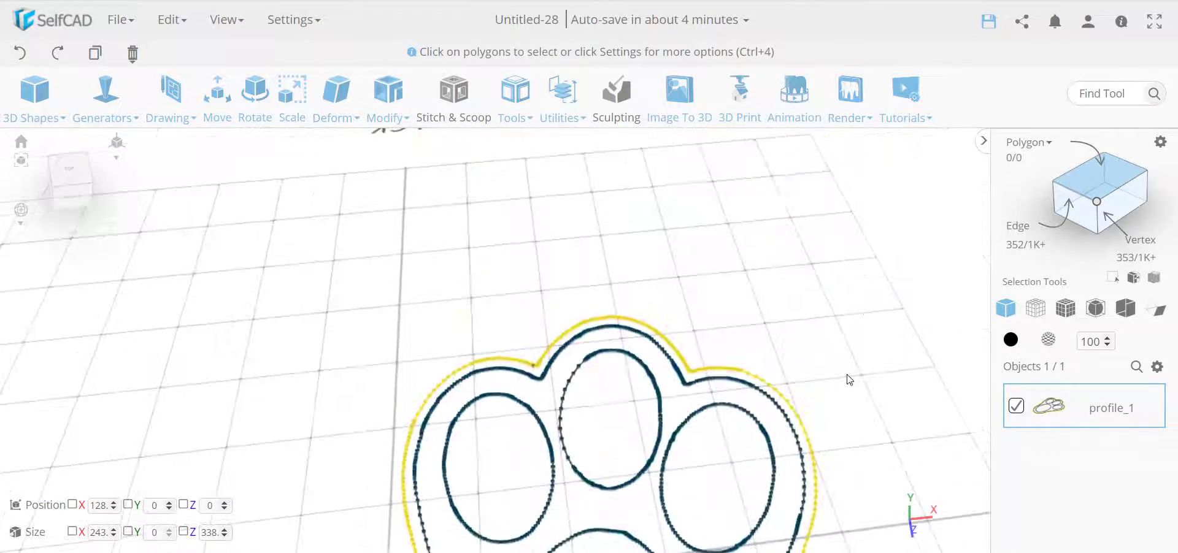
pyautogui.scroll(10, 543, 347)
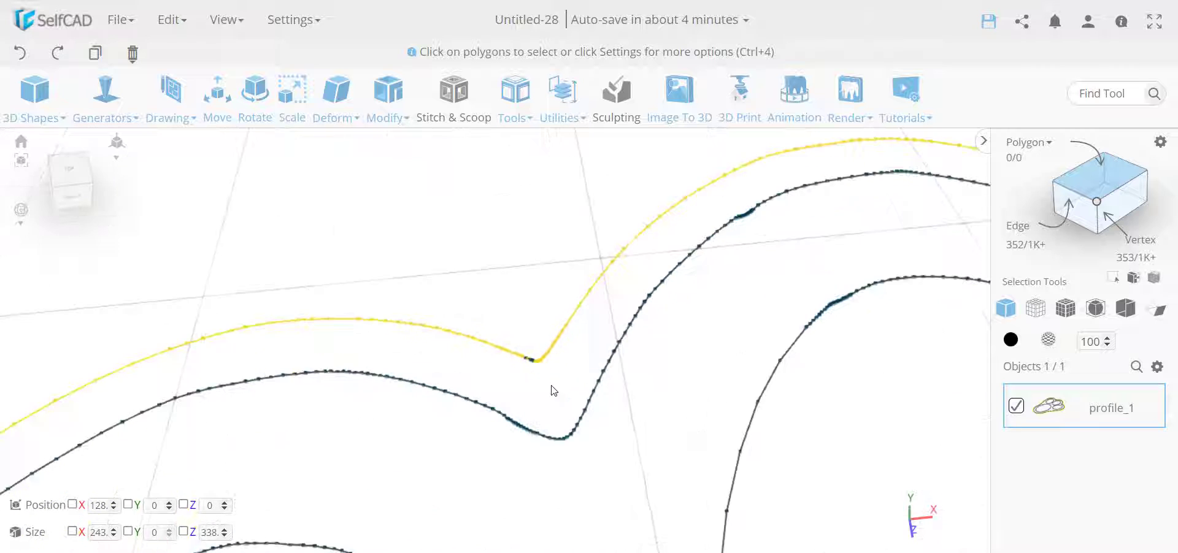
pyautogui.scroll(10, 544, 378)
pyautogui.hotkey('ctrl', 'a')
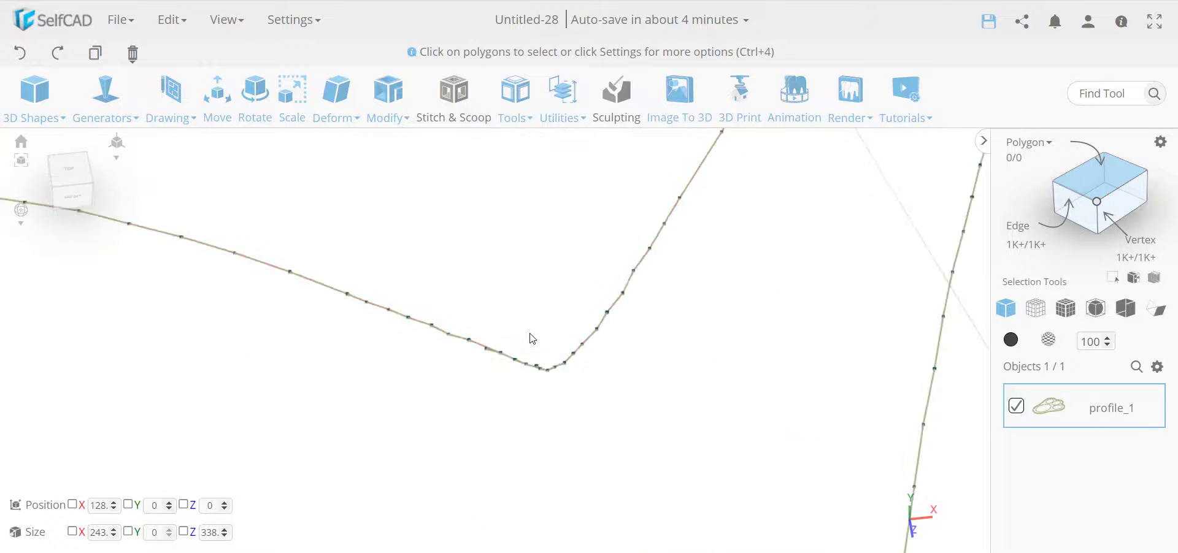
# Step: In edge selection, select only the stray and overlapping edge spurs at the outer outline's left toe notch and delete them
pyautogui.scroll(5, 532, 339)
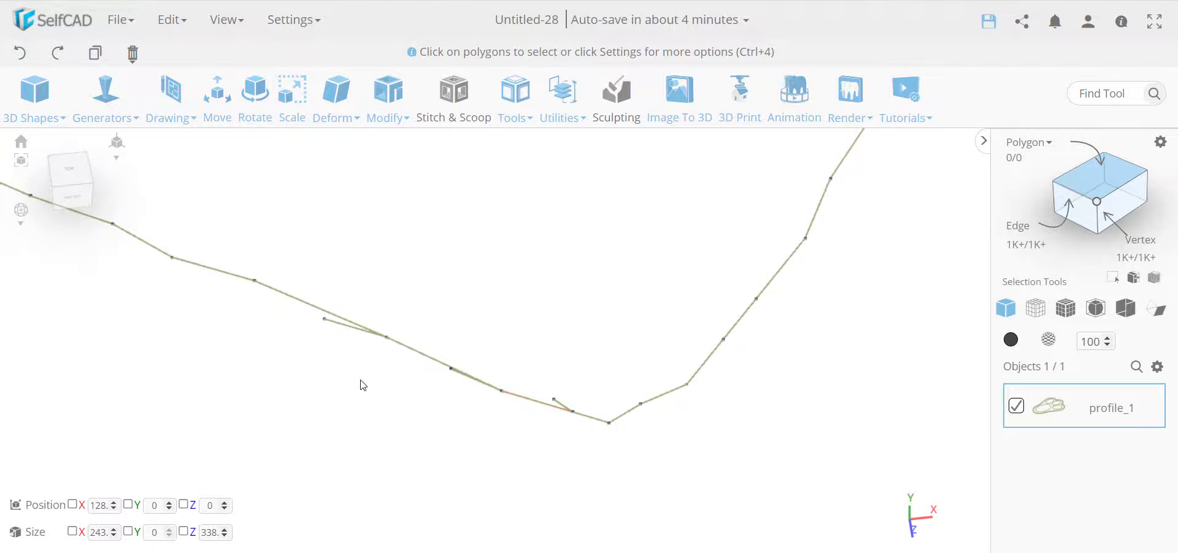
pyautogui.click(1057, 212)
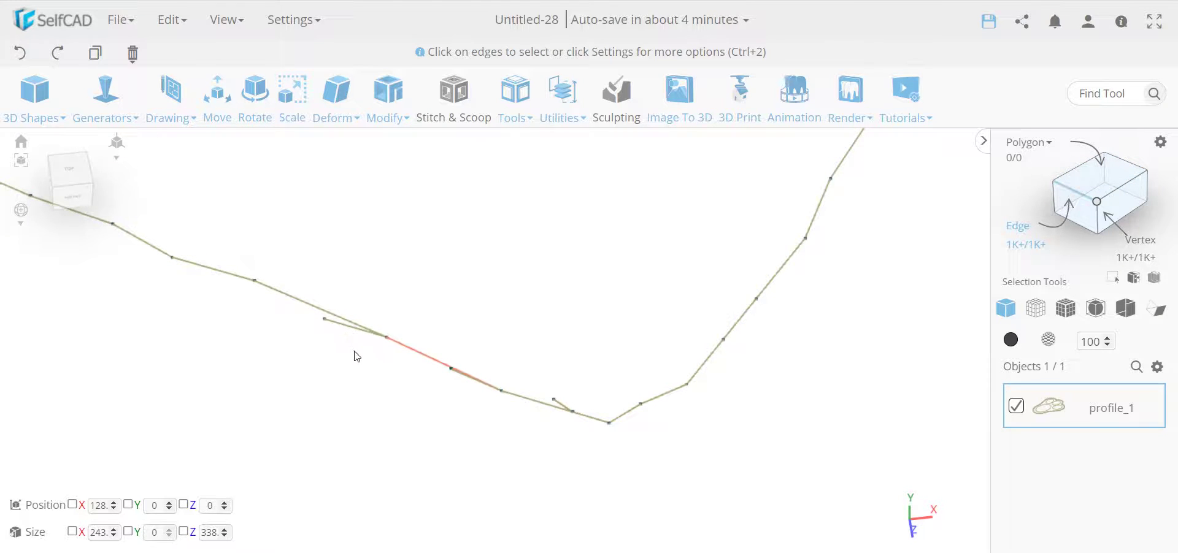
pyautogui.moveTo(354, 356); pyautogui.dragTo(315, 326)
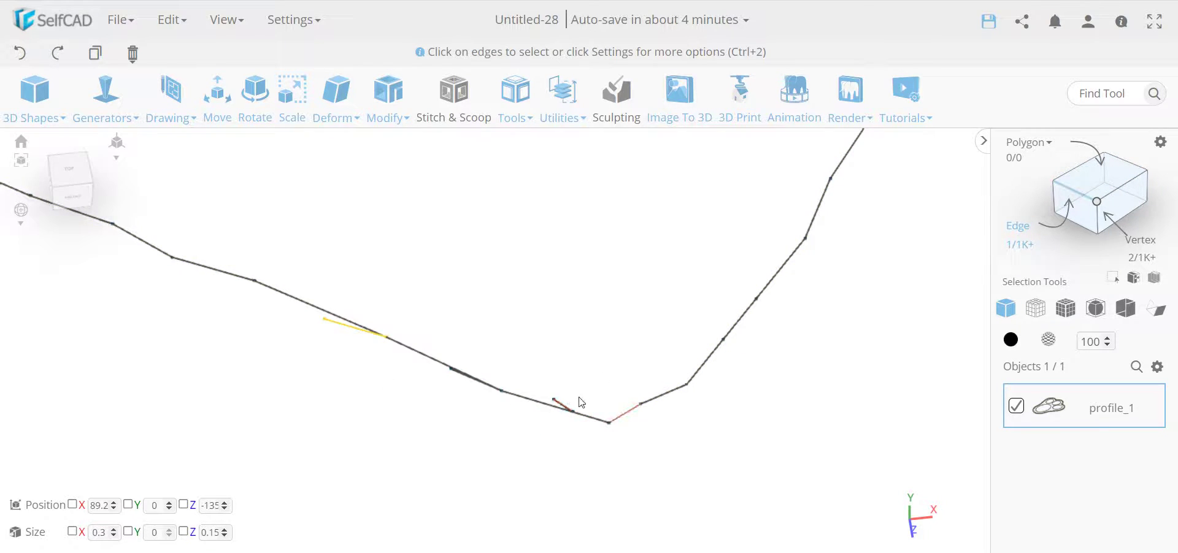
pyautogui.keyDown('shift'); pyautogui.moveTo(571, 409); pyautogui.dragTo(538, 386); pyautogui.keyUp('shift')
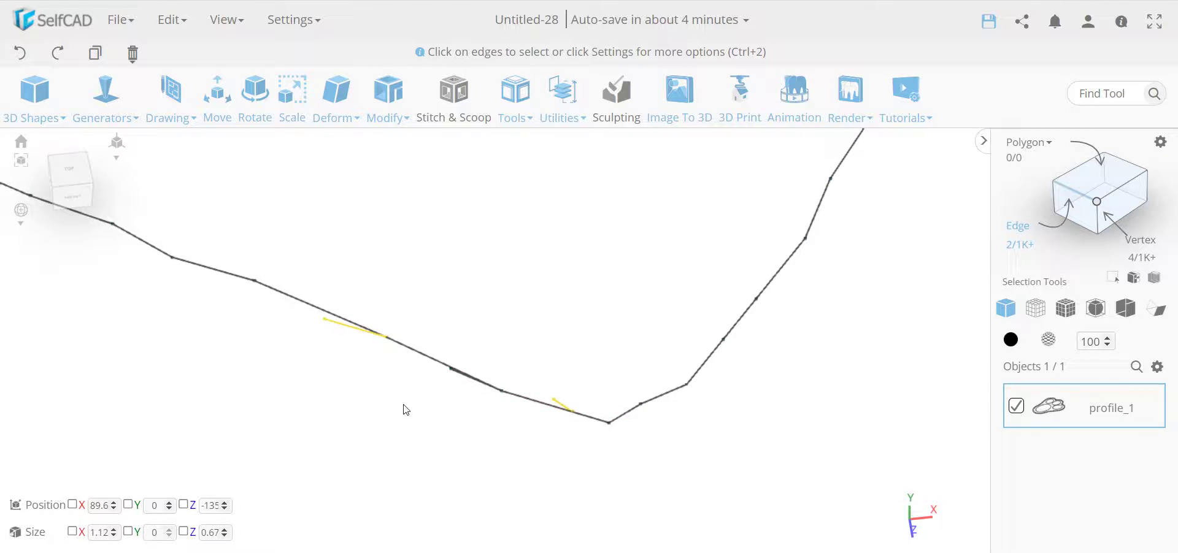
pyautogui.keyDown('shift'); pyautogui.click(462, 379); pyautogui.keyUp('shift')
pyautogui.keyDown('shift'); pyautogui.click(541, 409); pyautogui.keyUp('shift')
pyautogui.keyDown('shift'); pyautogui.click(456, 372); pyautogui.keyUp('shift')
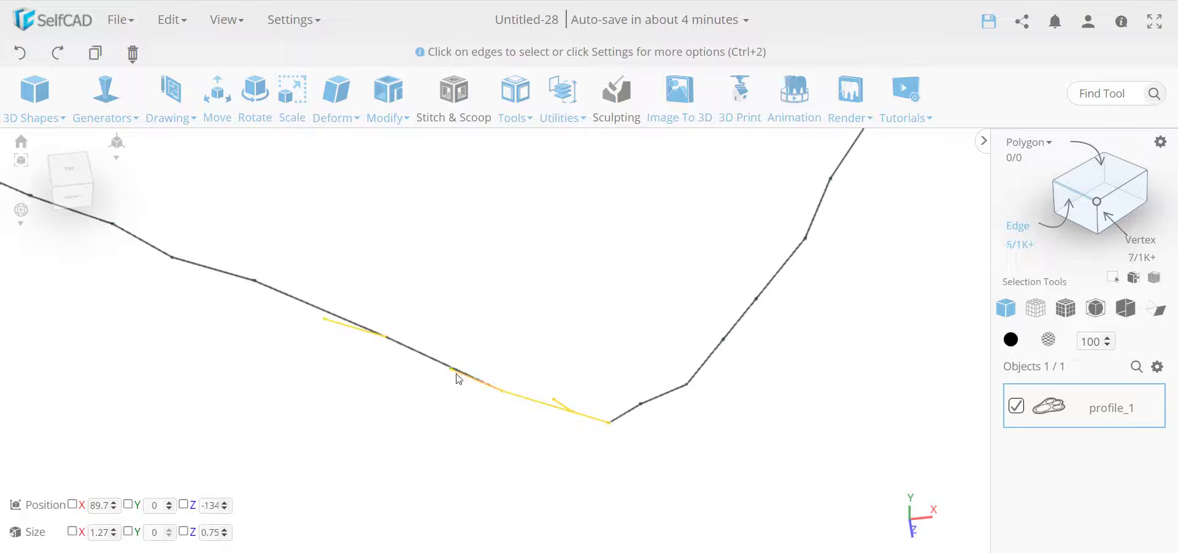
pyautogui.keyDown('shift'); pyautogui.click(526, 398); pyautogui.keyUp('shift')
pyautogui.keyDown('shift'); pyautogui.click(590, 416); pyautogui.keyUp('shift')
pyautogui.press('Delete')
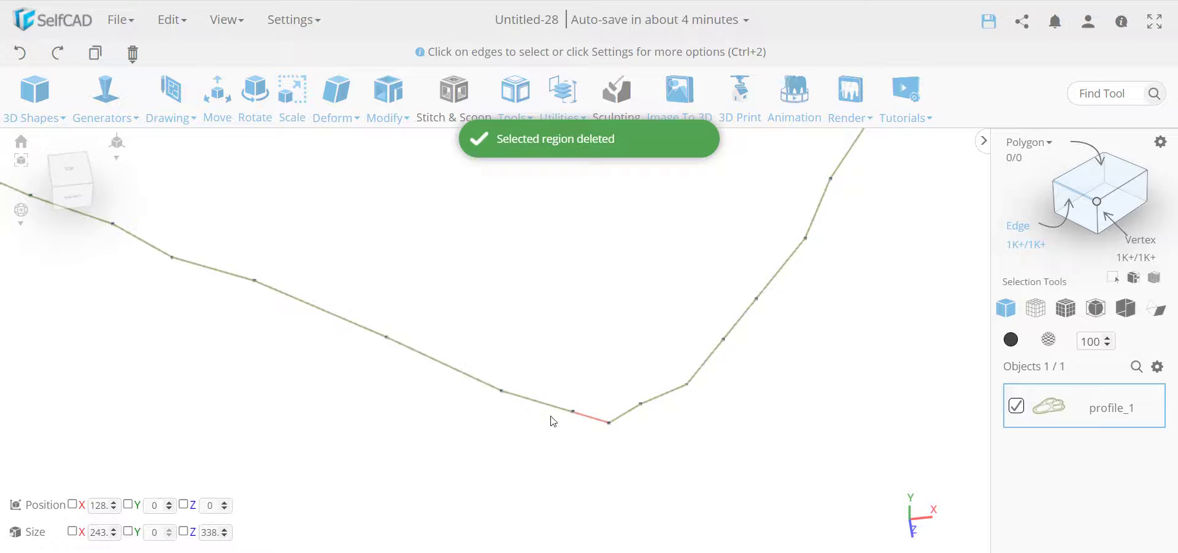
# Step: Select the whole outer outline as one polygon profile, copy it into a separate object, and isolate that copy
pyautogui.click(1098, 178)
pyautogui.click(697, 373)
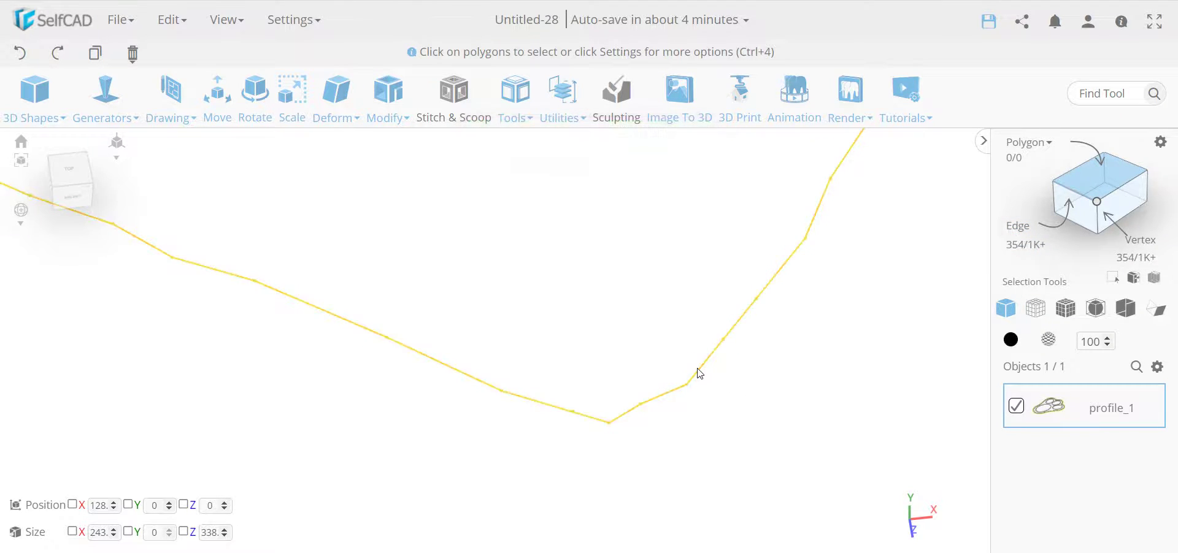
pyautogui.moveTo(698, 373); pyautogui.dragTo(775, 421)
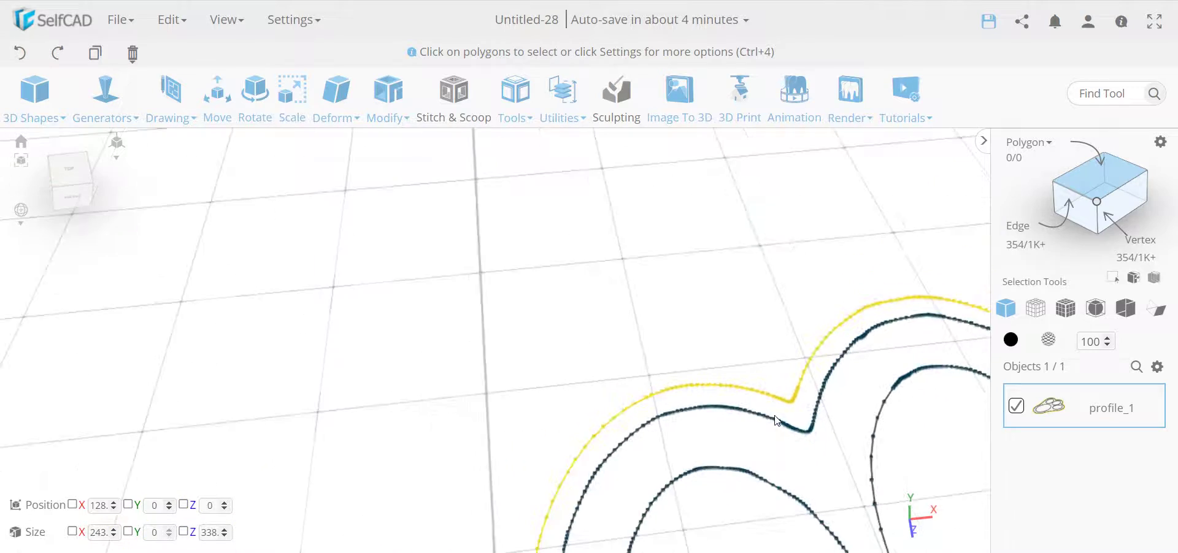
pyautogui.scroll(-5, 775, 421)
pyautogui.moveTo(508, 294); pyautogui.dragTo(460, 350, button='right')
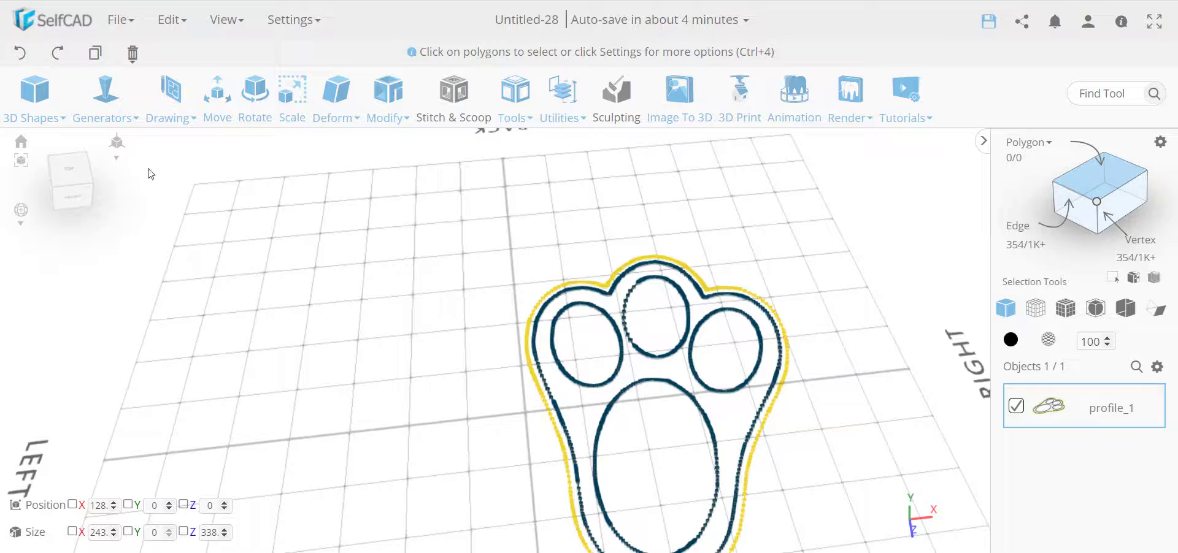
pyautogui.click(97, 55)
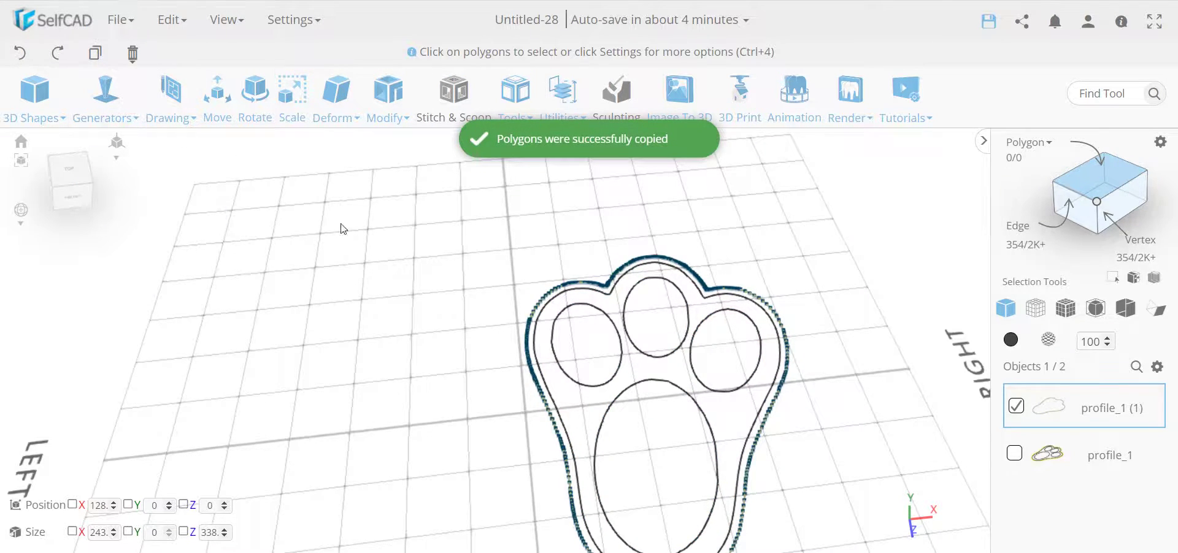
pyautogui.click(1158, 366)
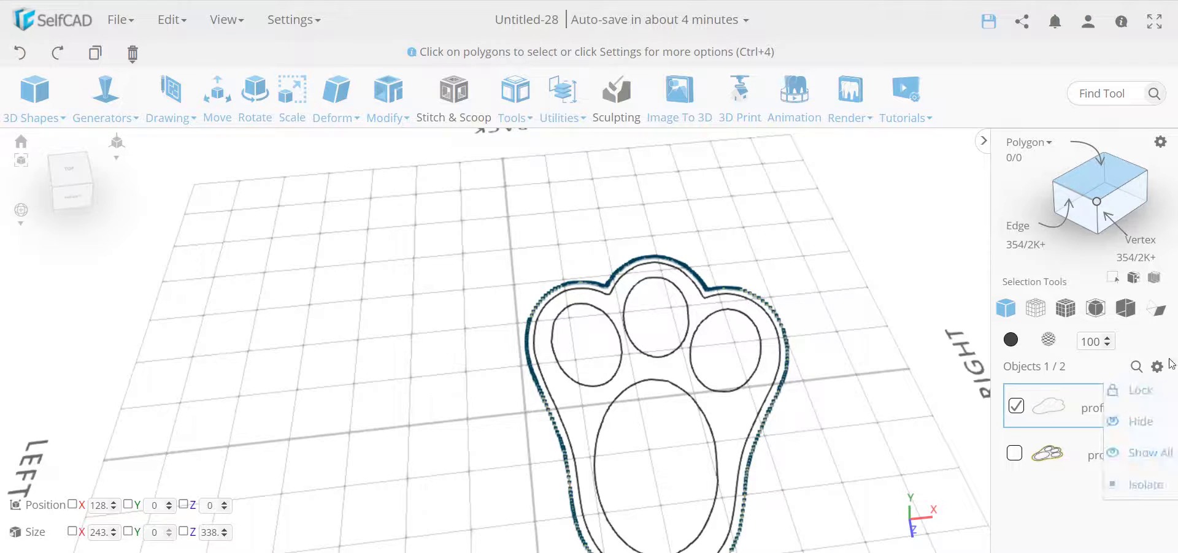
pyautogui.click(1157, 487)
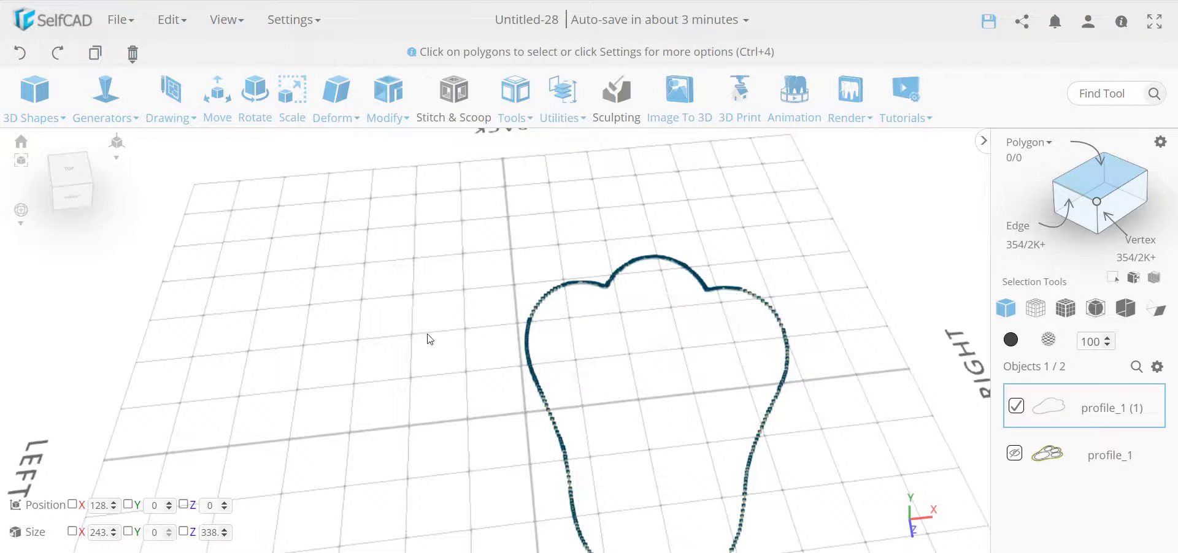
# Step: Apply Add Thickness to the isolated outer outline copy with a thickness of 5
pyautogui.click(389, 98)
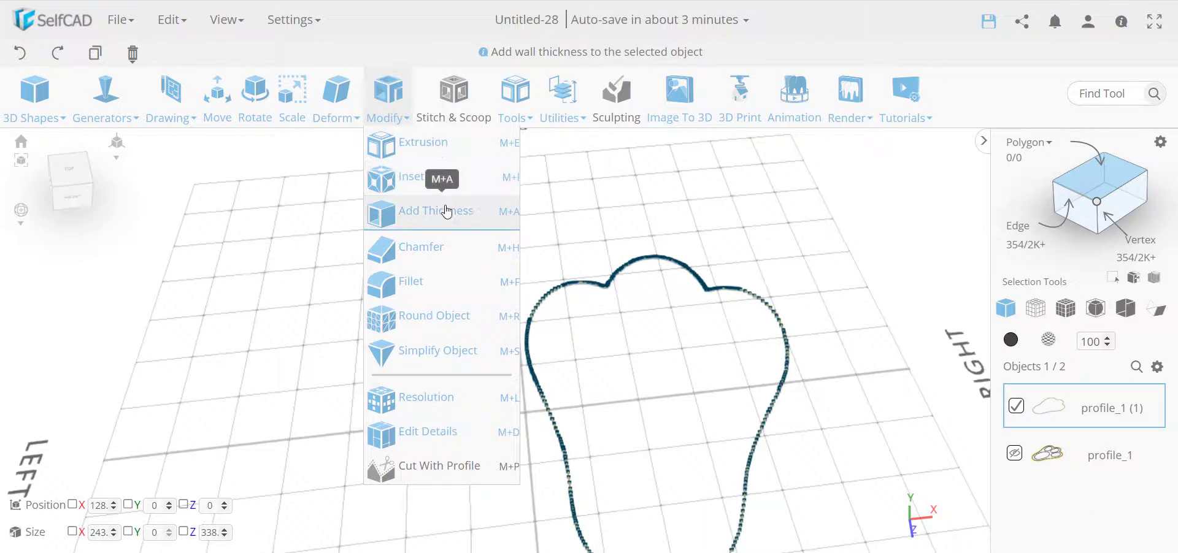
pyautogui.click(438, 136)
pyautogui.click(179, 309)
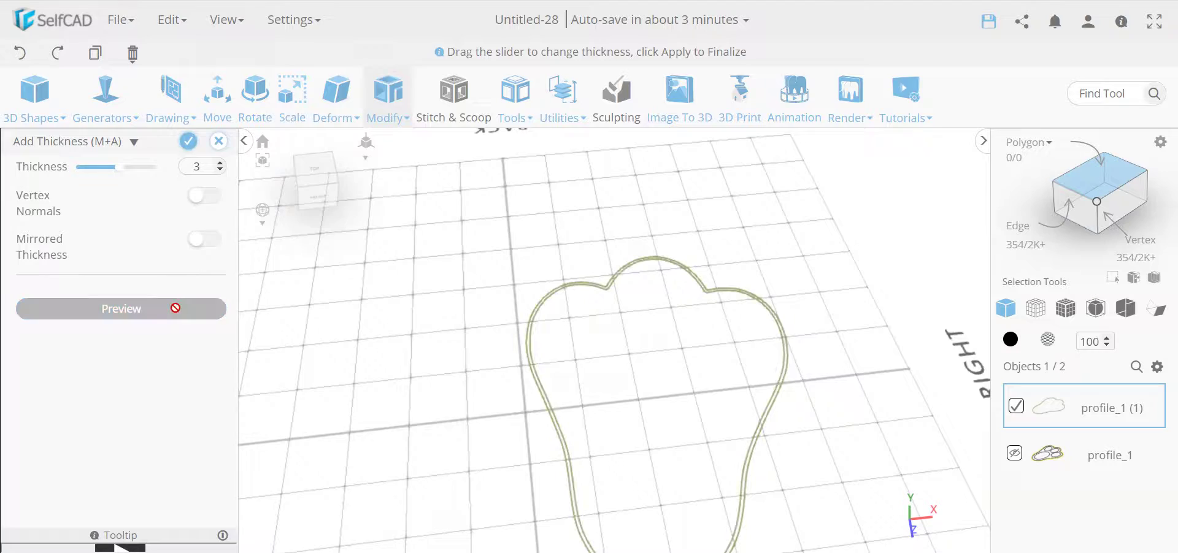
pyautogui.scroll(6, 792, 342)
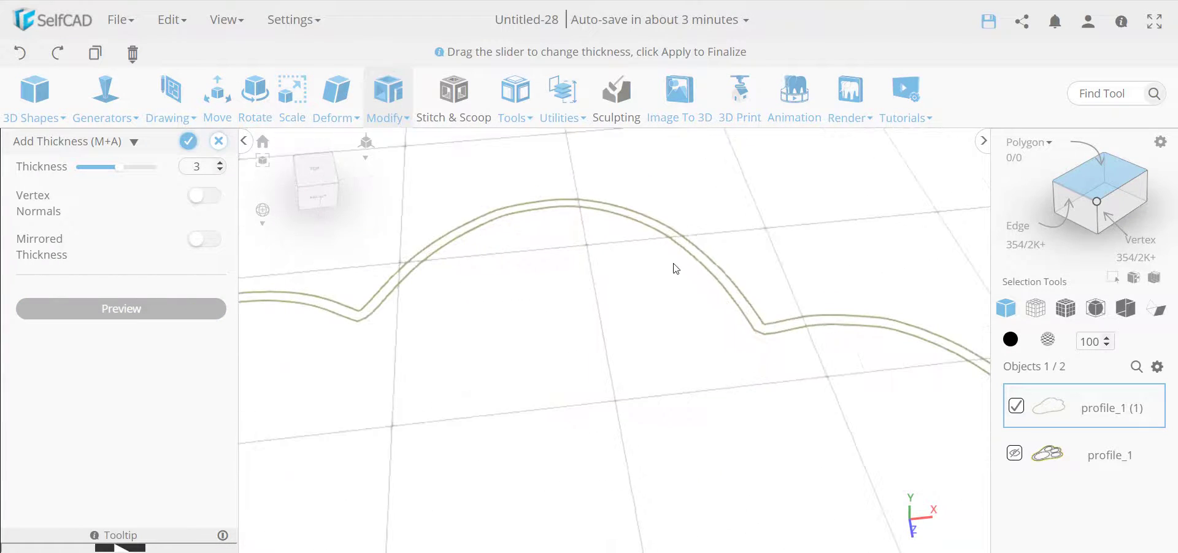
pyautogui.moveTo(764, 358); pyautogui.dragTo(678, 289)
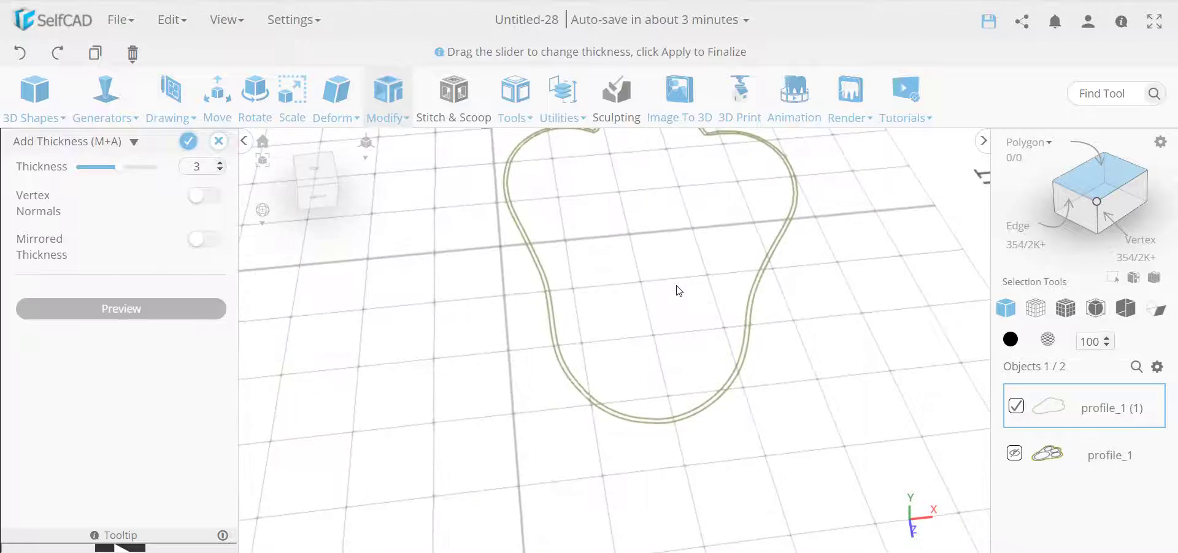
pyautogui.scroll(4, 647, 358)
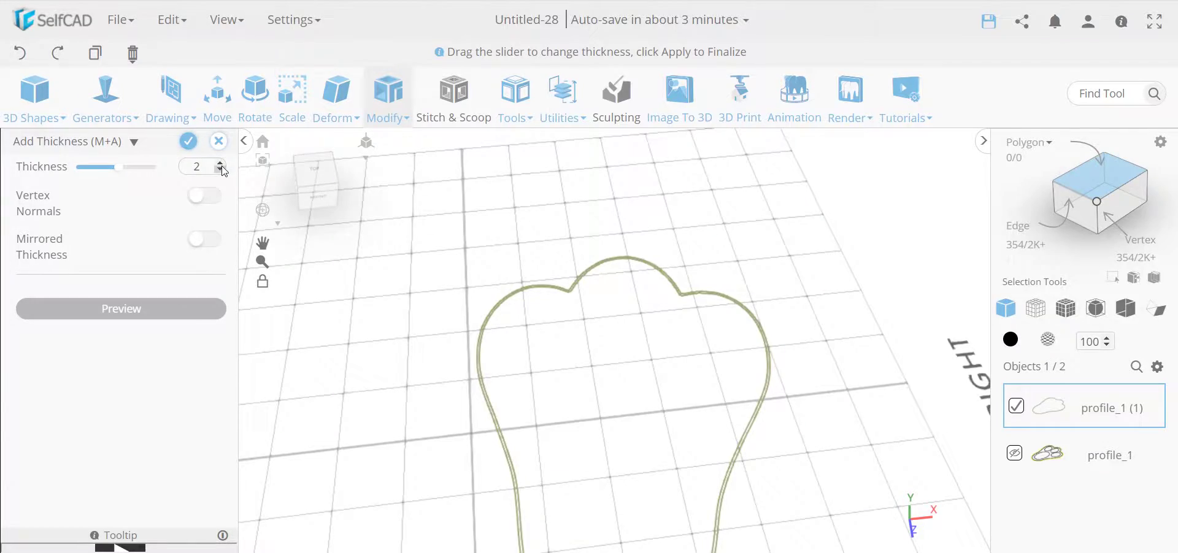
pyautogui.click(222, 165)
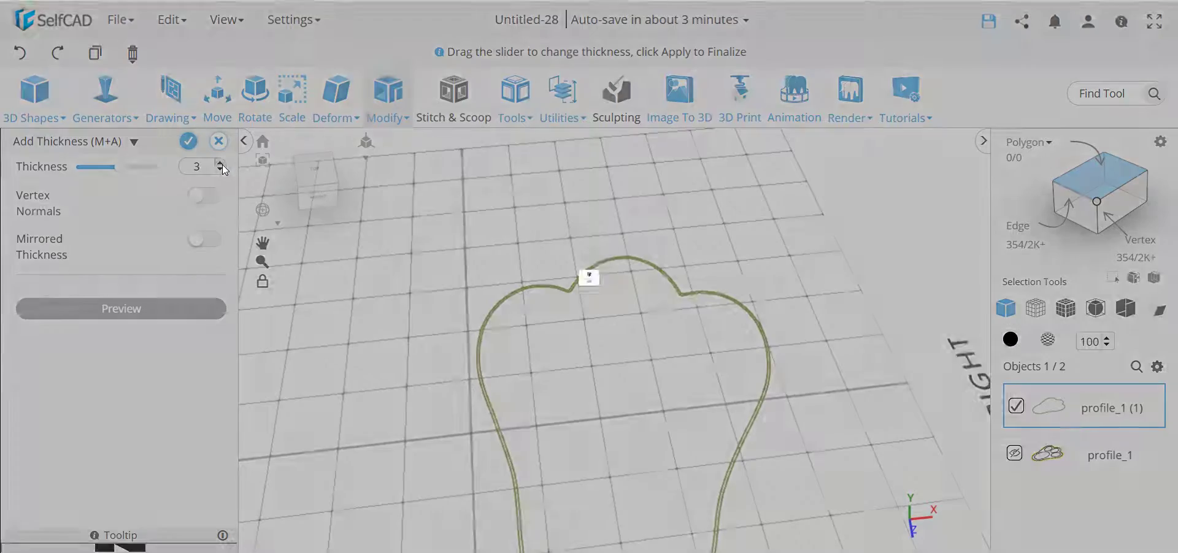
pyautogui.click(221, 164)
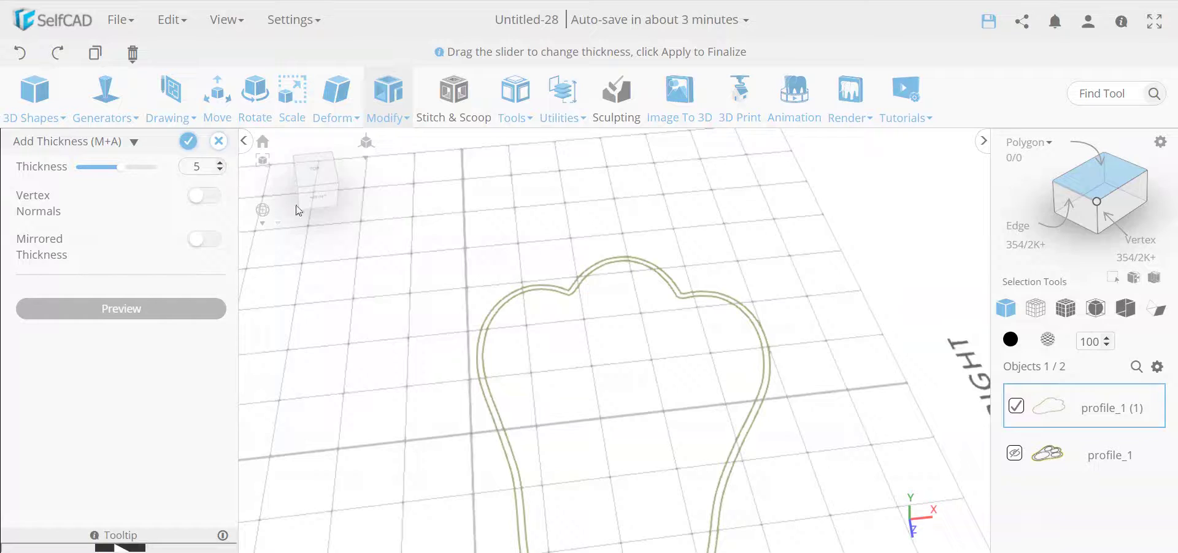
pyautogui.click(189, 142)
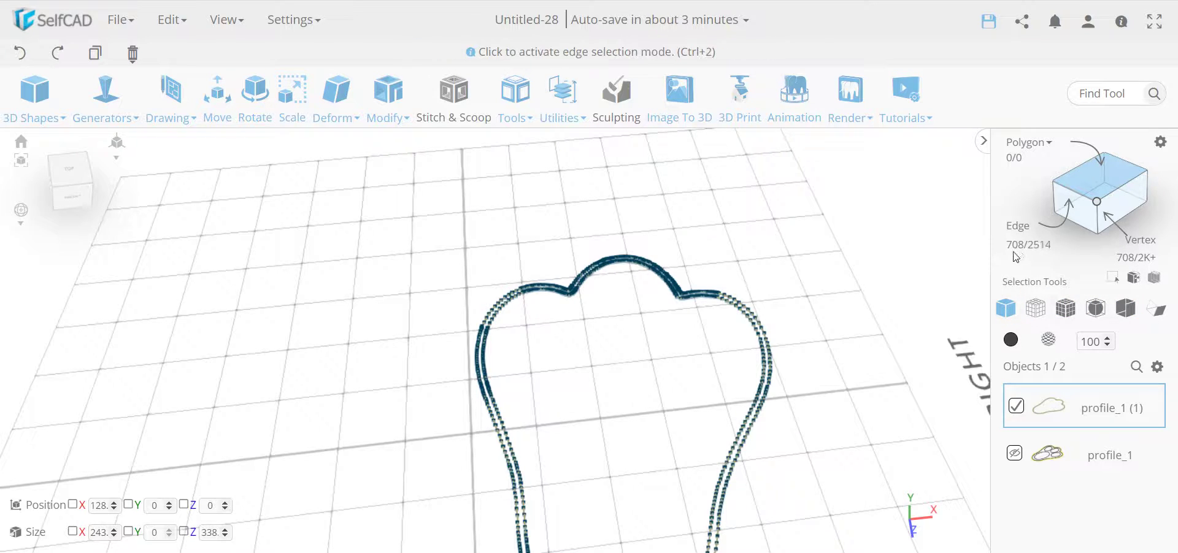
# Step: Simplify the thickened outer outline copy with Simplify Object at an intensity of 5
pyautogui.click(397, 115)
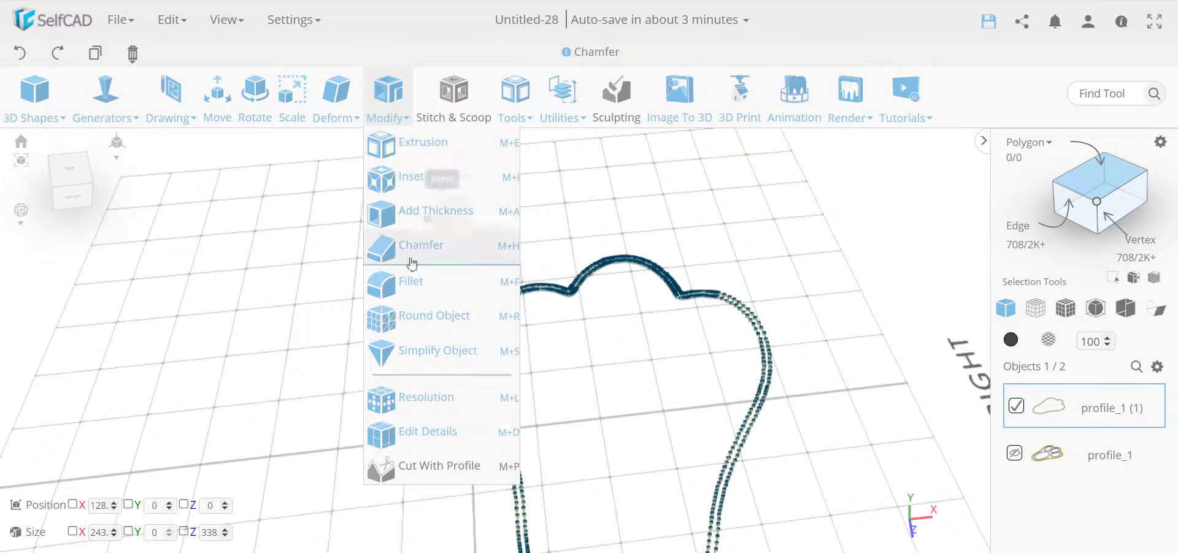
pyautogui.click(446, 358)
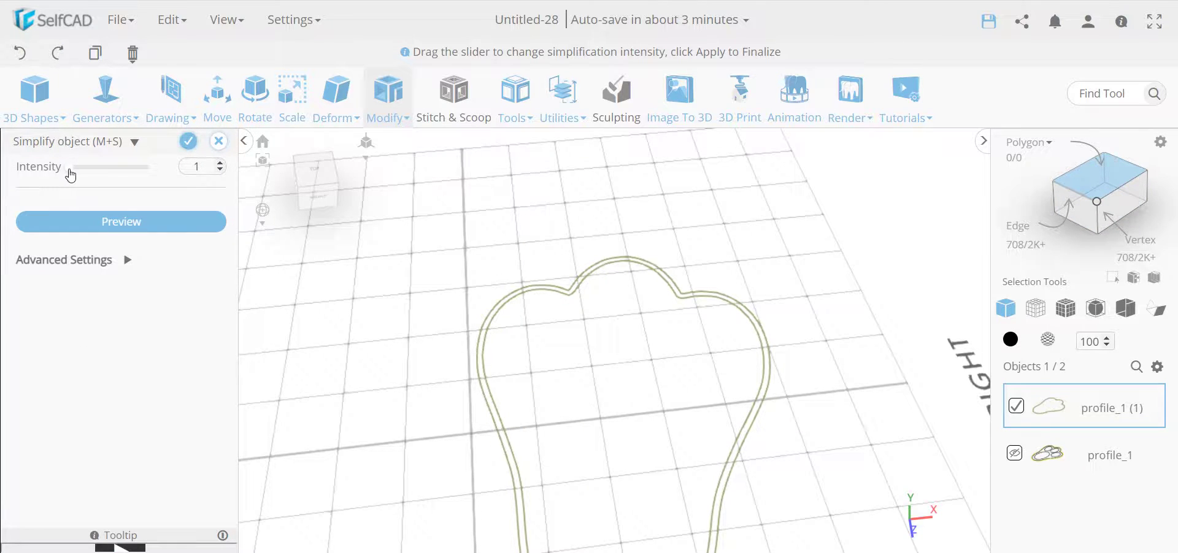
pyautogui.moveTo(71, 176); pyautogui.dragTo(159, 166)
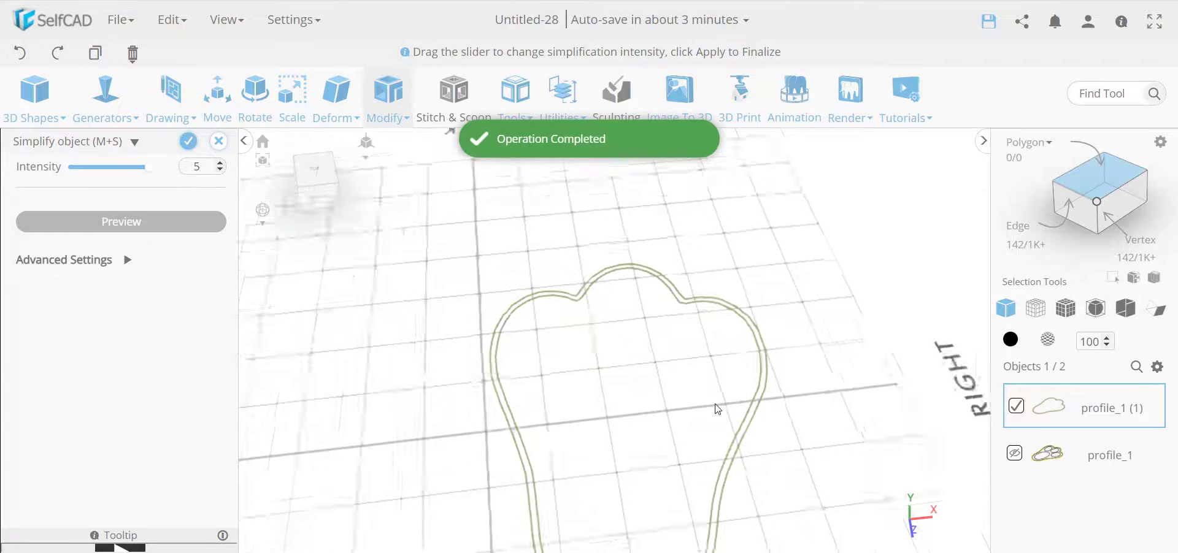
pyautogui.moveTo(718, 409); pyautogui.dragTo(704, 345, button='right')
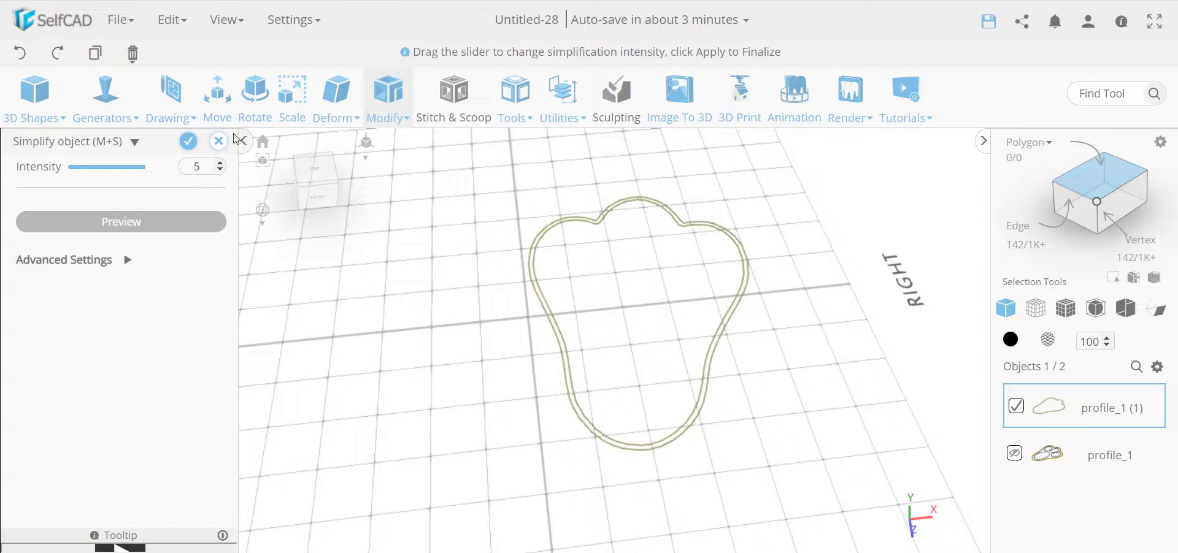
pyautogui.click(188, 142)
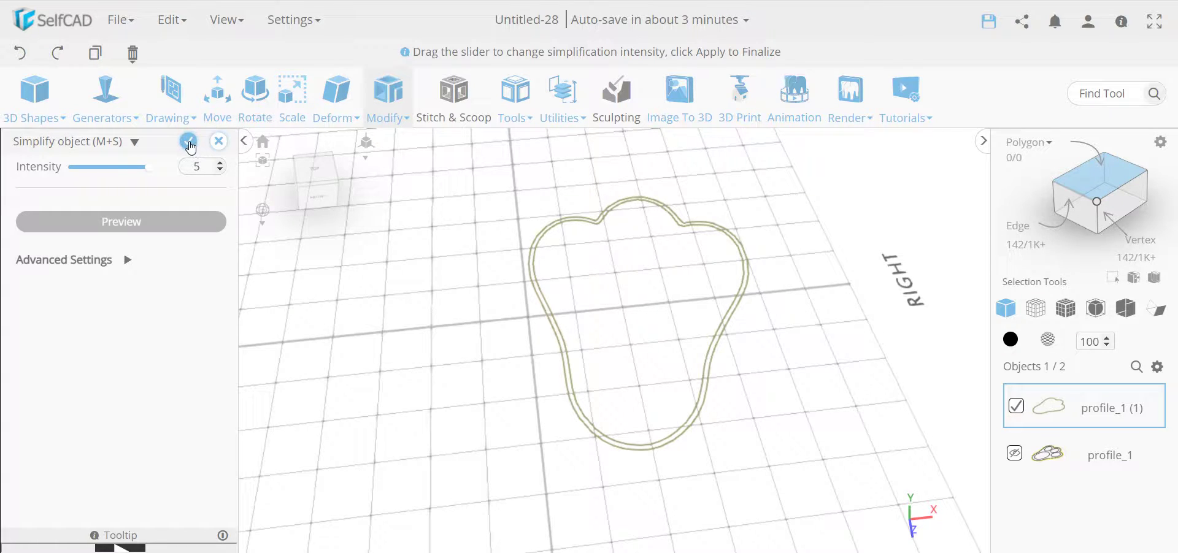
# Step: Select the outer and inner loops of the simplified outline copy to check their continuity, and clear the selection
pyautogui.click(749, 281)
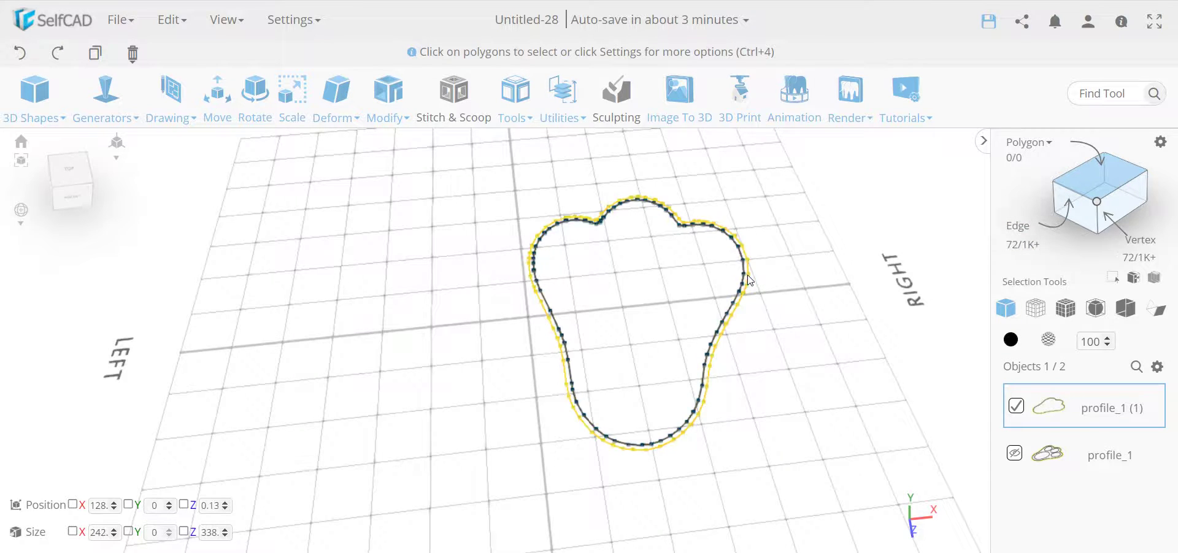
pyautogui.click(583, 225)
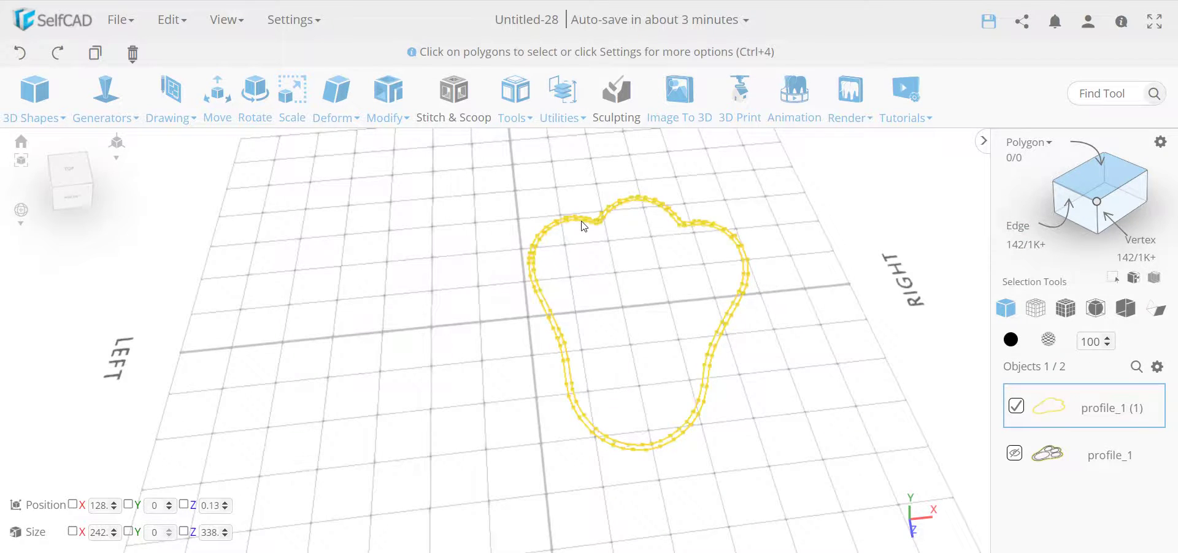
pyautogui.click(657, 294)
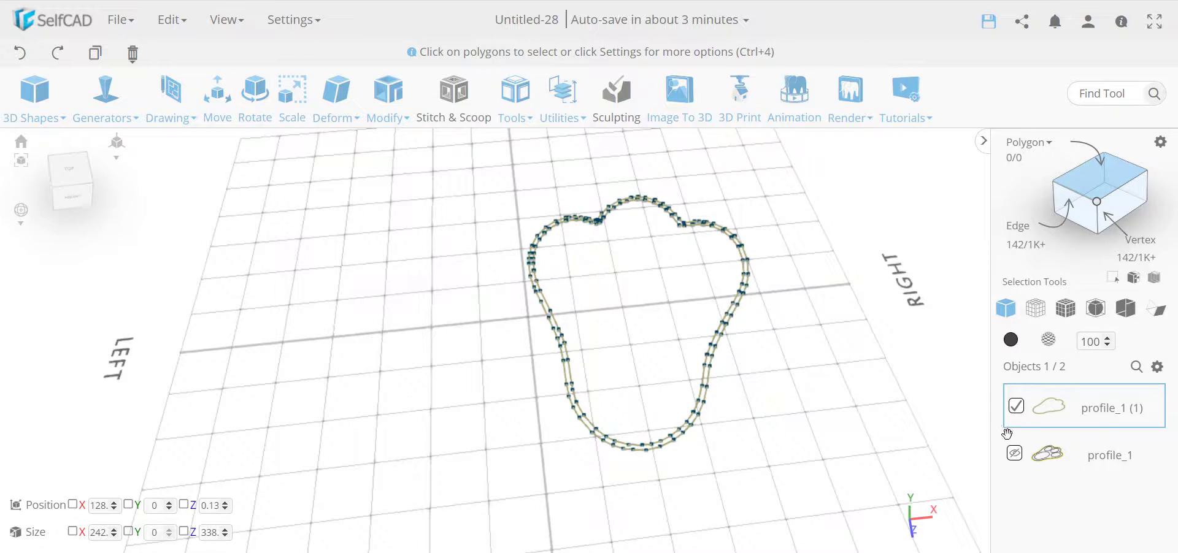
# Step: Hide the simplified outline copy, then show and select the original profile_1 object
pyautogui.click(1157, 366)
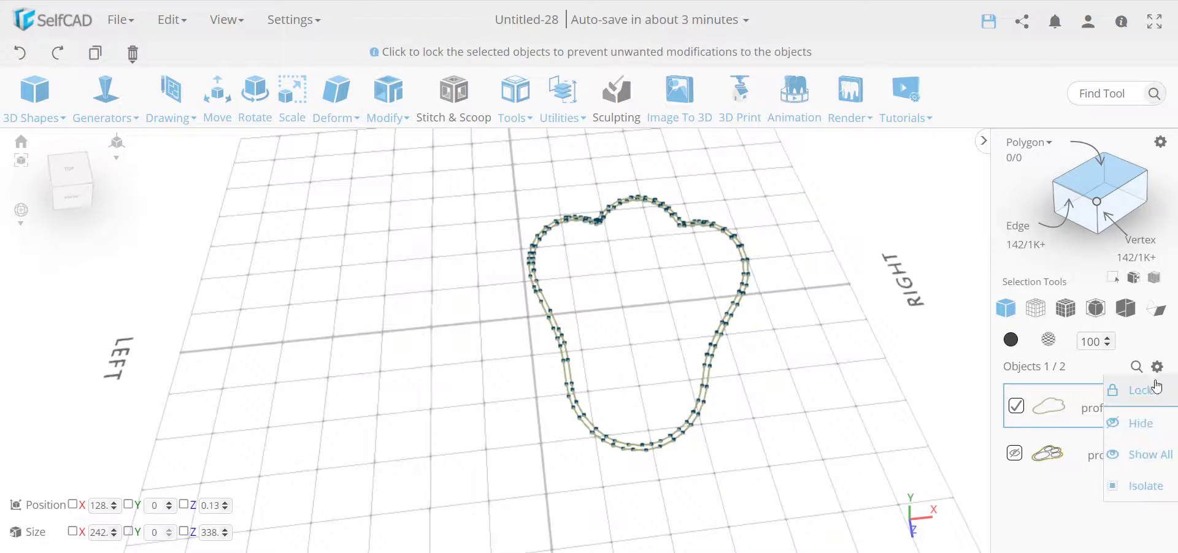
pyautogui.click(1149, 419)
pyautogui.click(1015, 452)
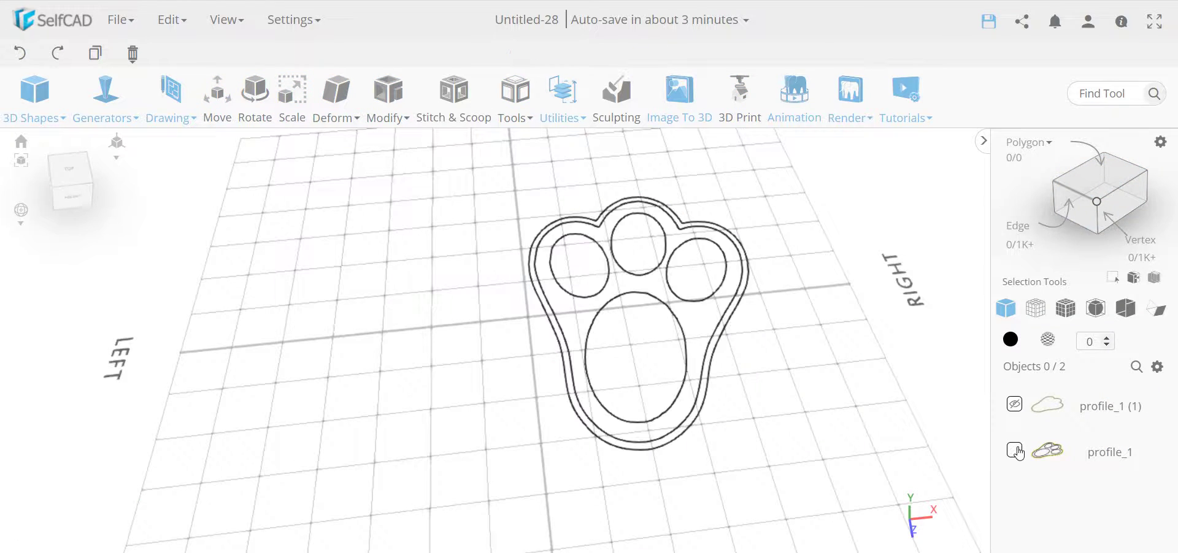
pyautogui.click(1015, 451)
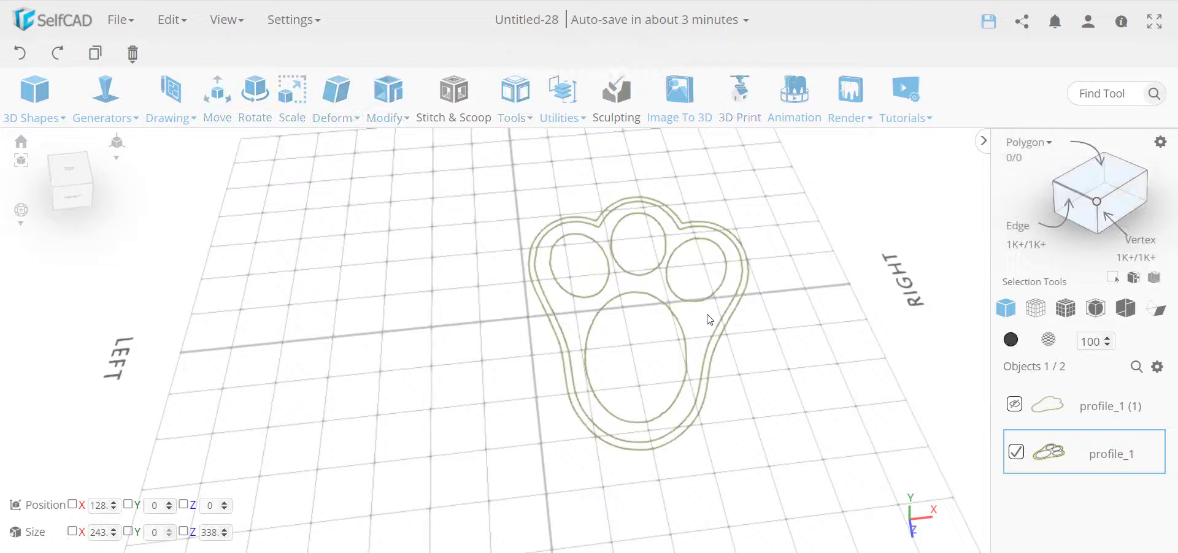
# Step: In polygon selection on profile_1, test-select segments of the right toe and large pad outlines, and select everything again
pyautogui.scroll(2, 675, 289)
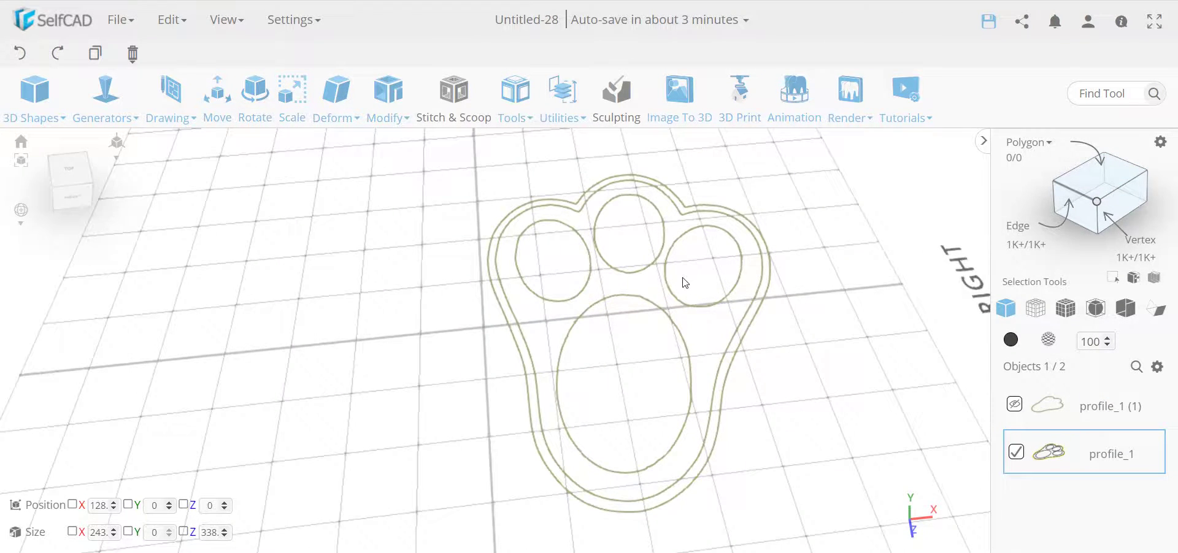
pyautogui.click(1089, 185)
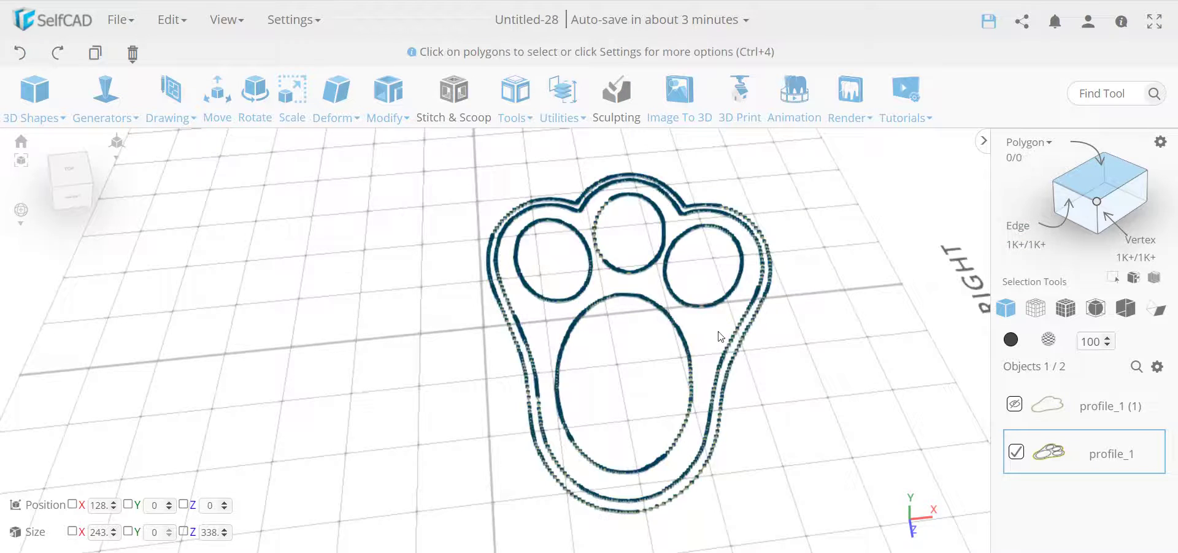
pyautogui.click(668, 292)
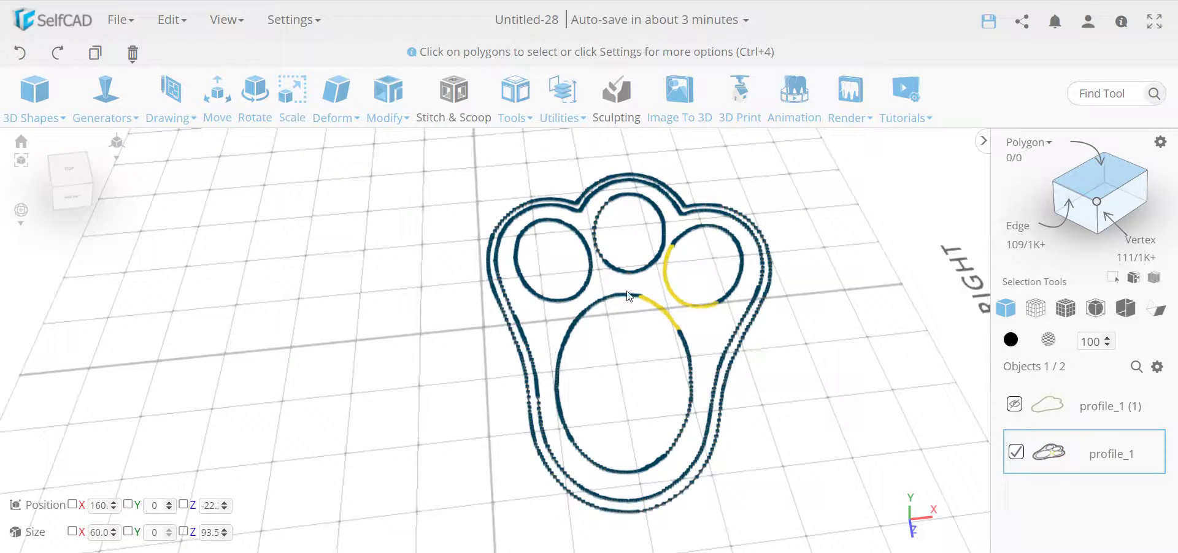
pyautogui.hotkey('ctrl', 'a')
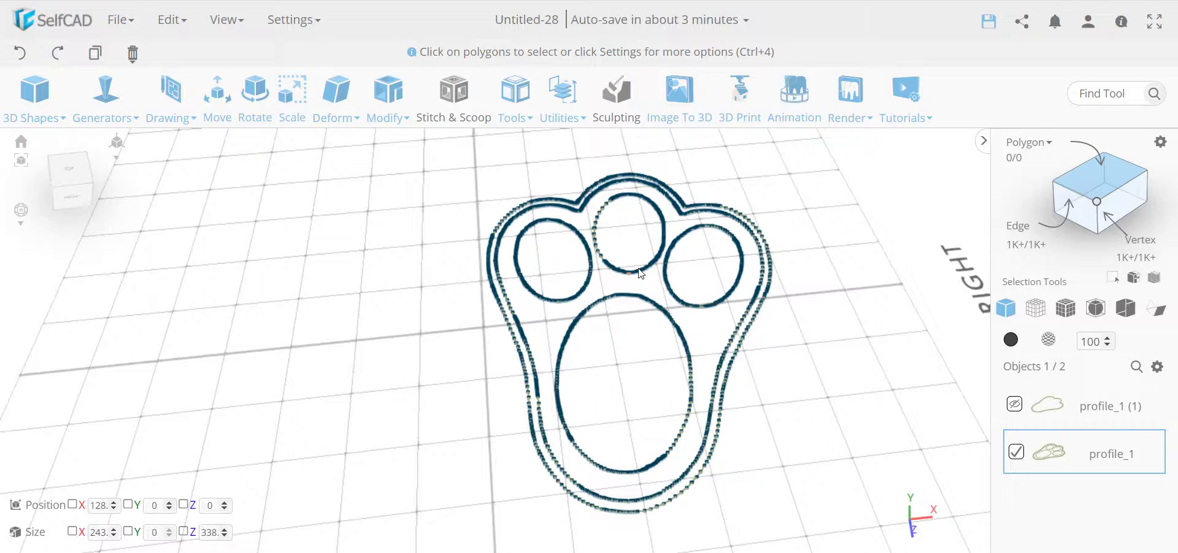
# Step: Examine the large pad and toe outlines up close for stray and overlapping edges
pyautogui.scroll(10, 559, 228)
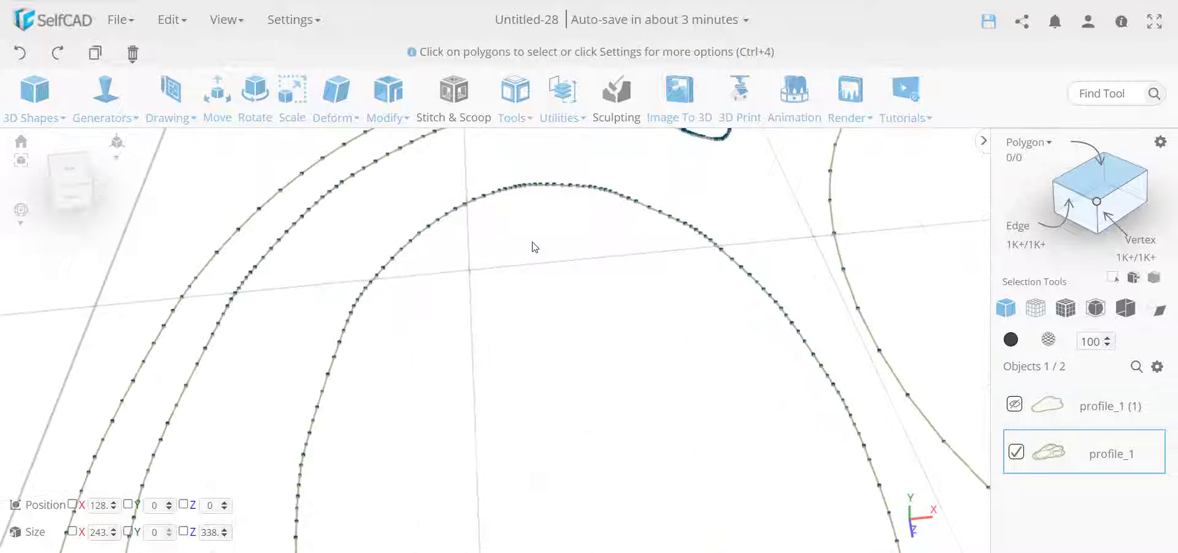
pyautogui.scroll(-2, 577, 325)
pyautogui.scroll(10, 552, 417)
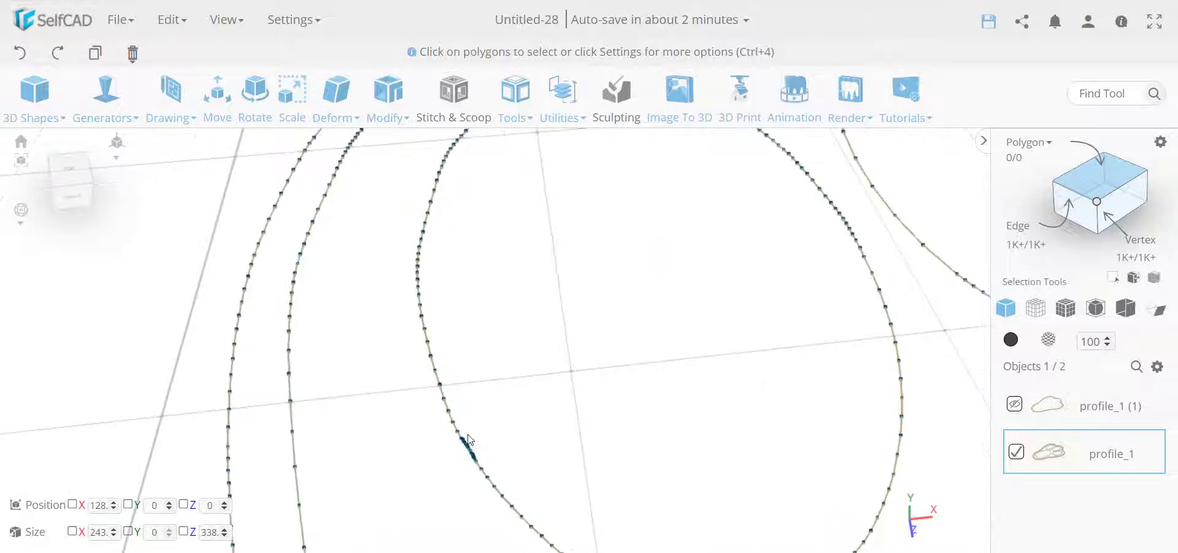
pyautogui.scroll(5, 482, 461)
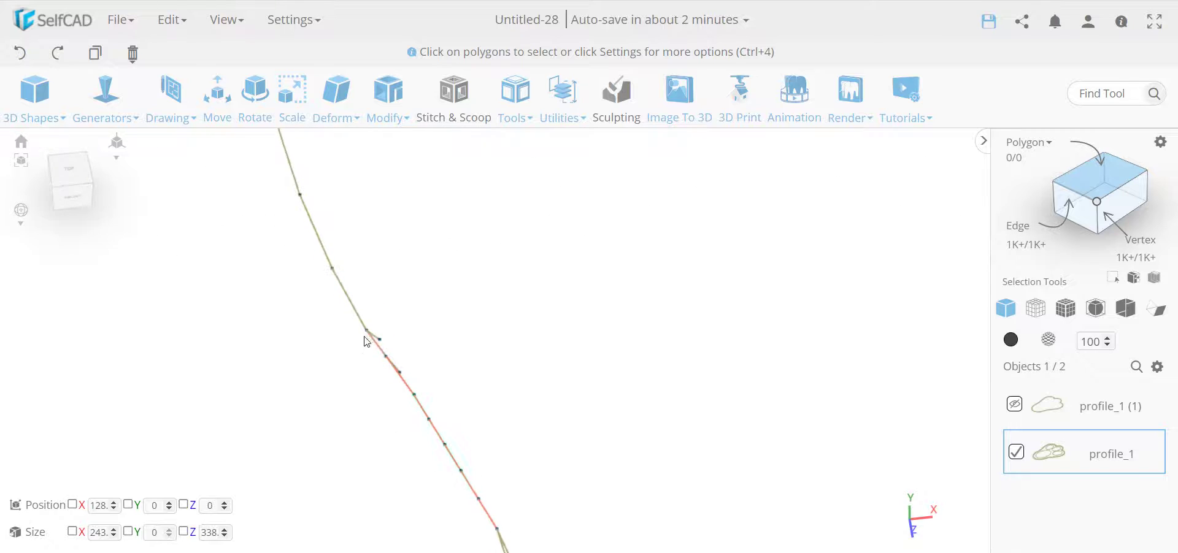
pyautogui.scroll(2, 523, 461)
pyautogui.scroll(-10, 526, 461)
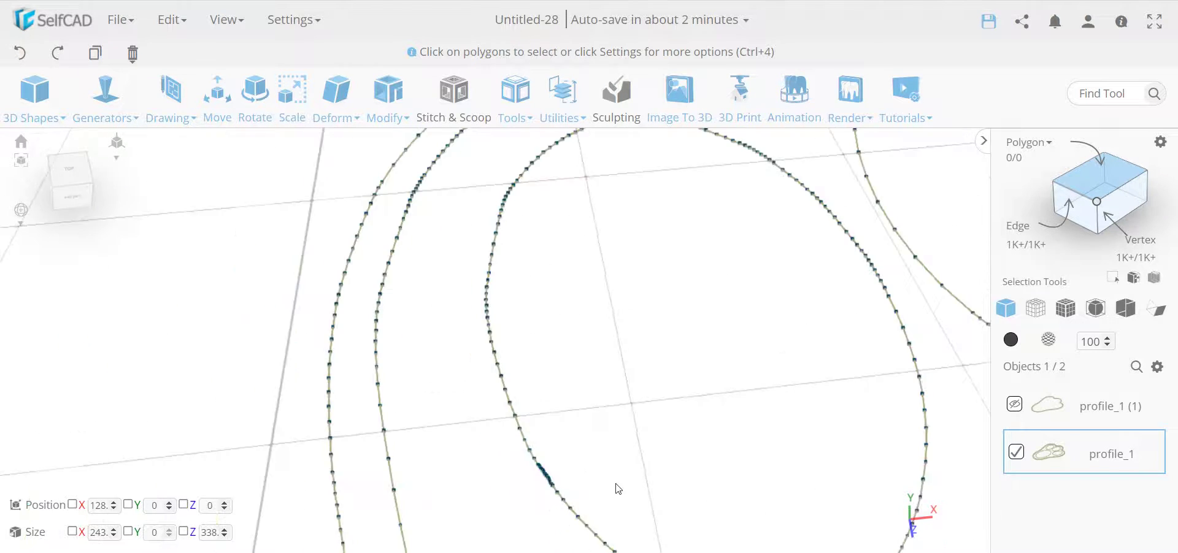
pyautogui.scroll(-2, 557, 426)
pyautogui.scroll(10, 678, 360)
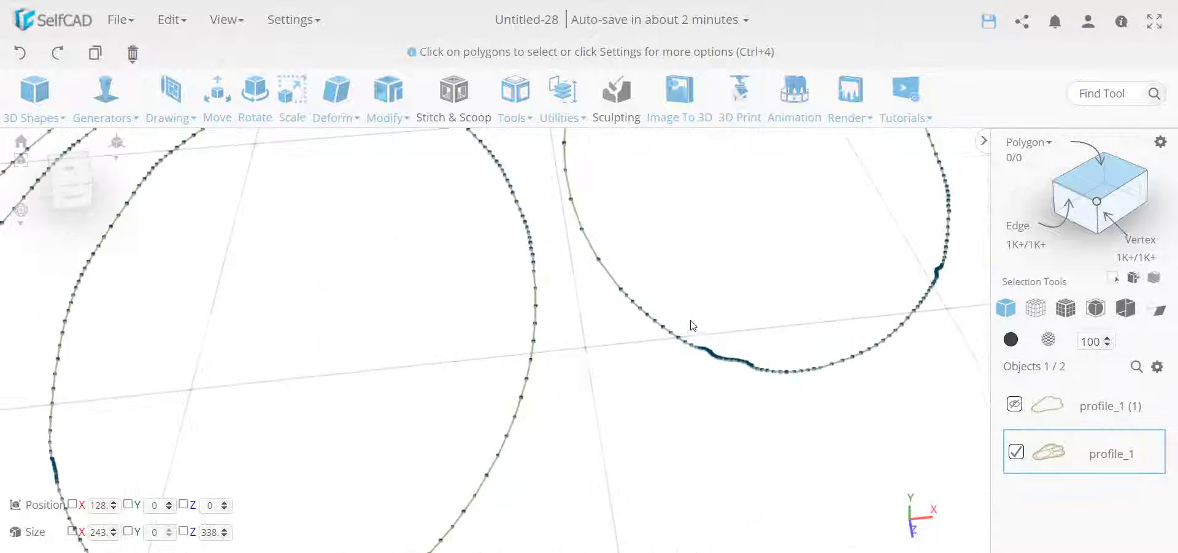
pyautogui.scroll(-10, 756, 378)
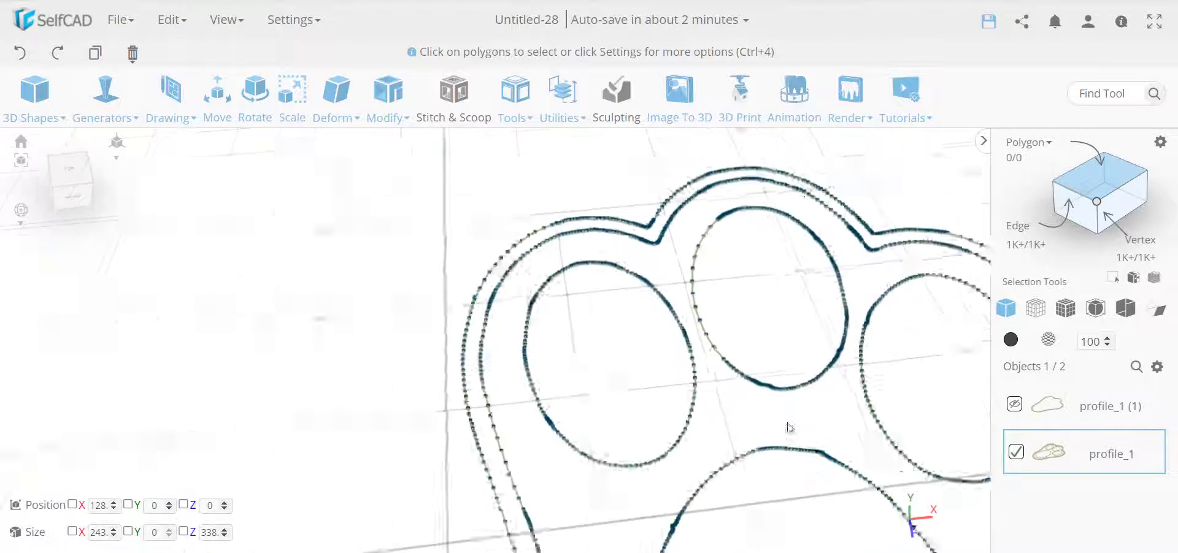
pyautogui.scroll(-3, 804, 457)
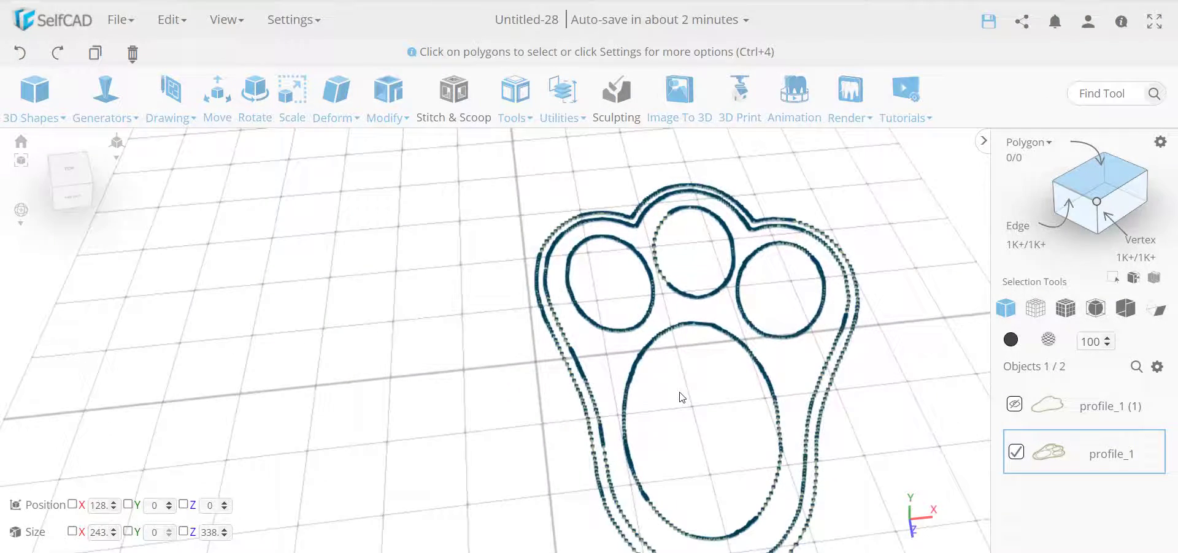
# Step: Run Geom Clean on profile_1 with Remove Duplicates enabled
pyautogui.click(560, 104)
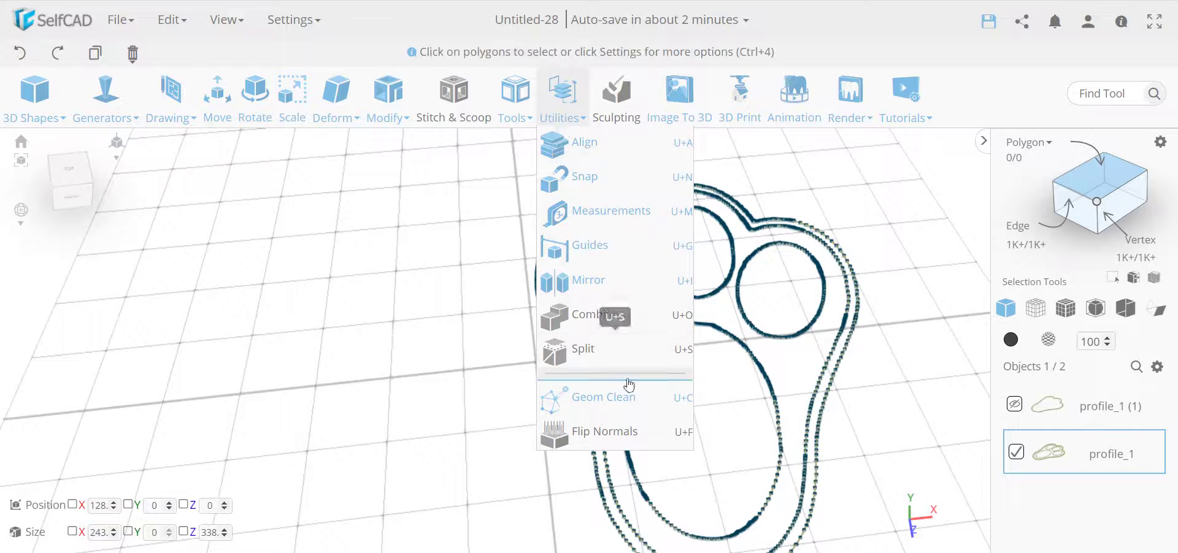
pyautogui.click(623, 402)
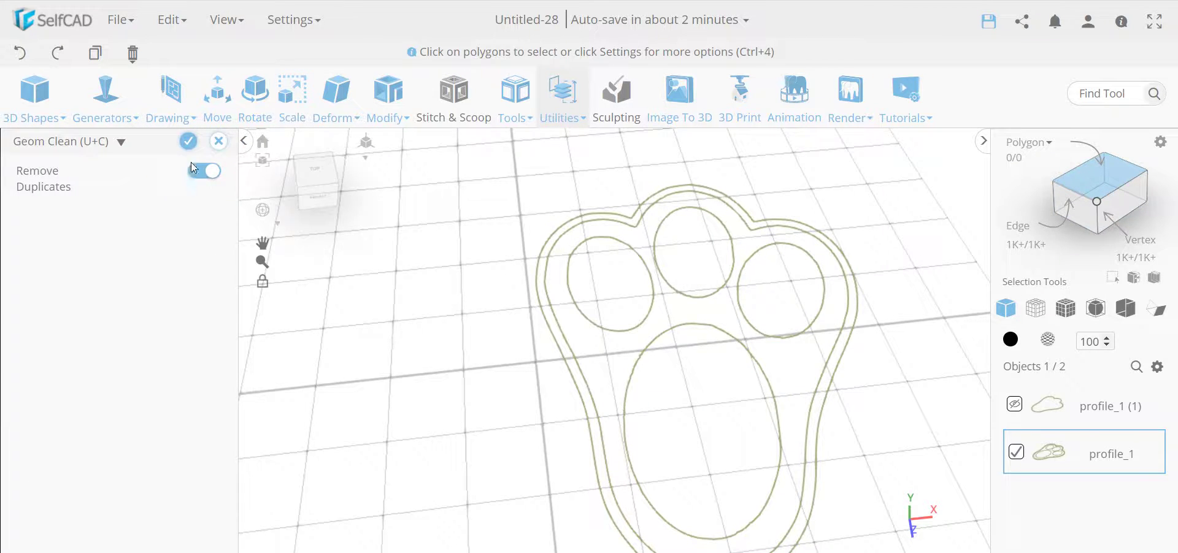
pyautogui.click(190, 143)
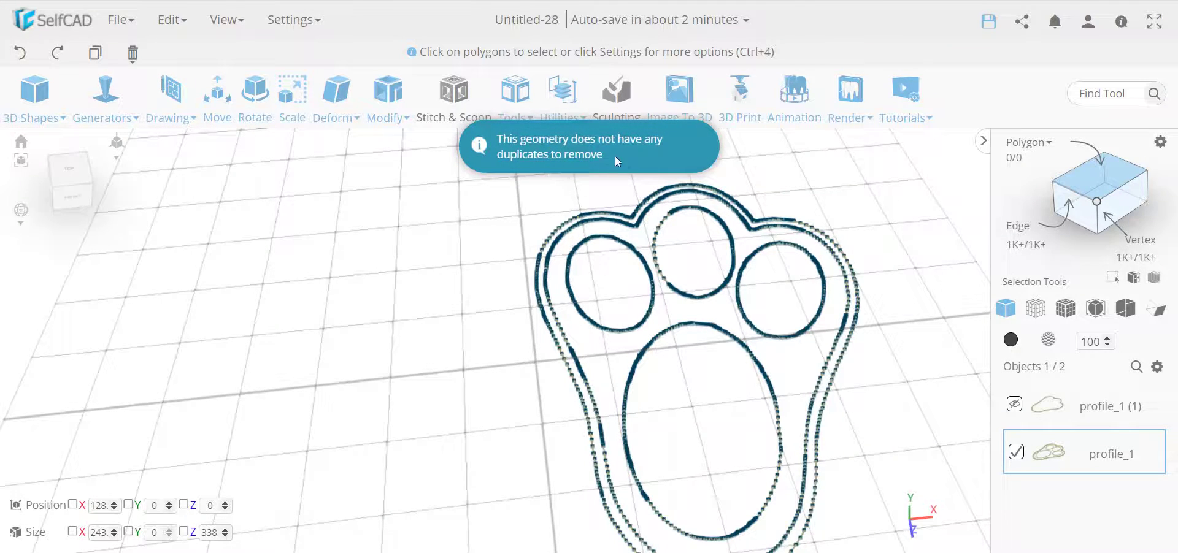
# Step: Apply Simplify Object to profile_1 with an intensity of 5
pyautogui.click(389, 98)
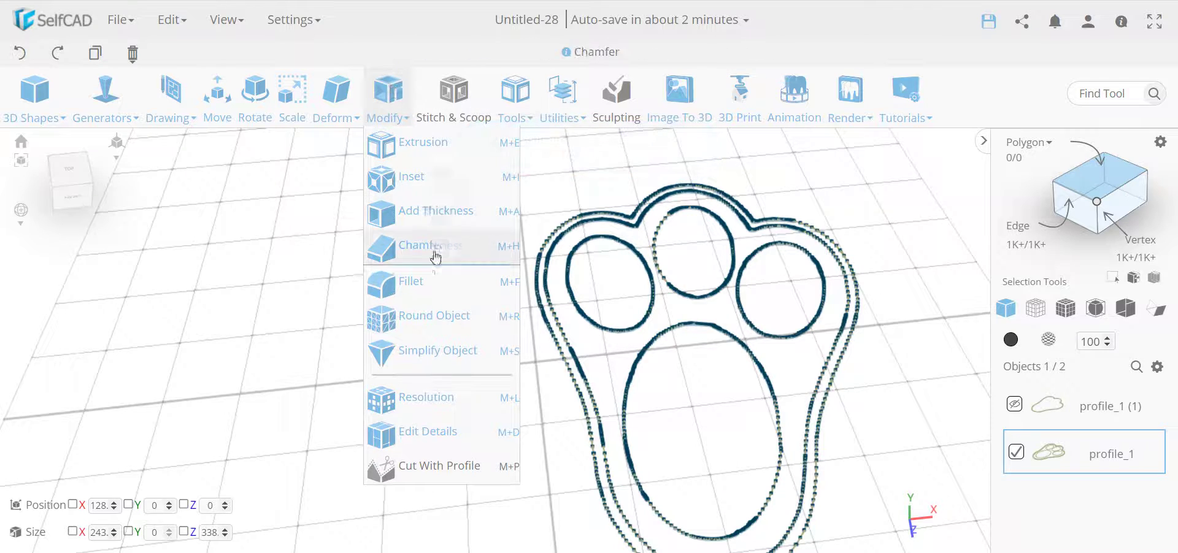
pyautogui.click(459, 355)
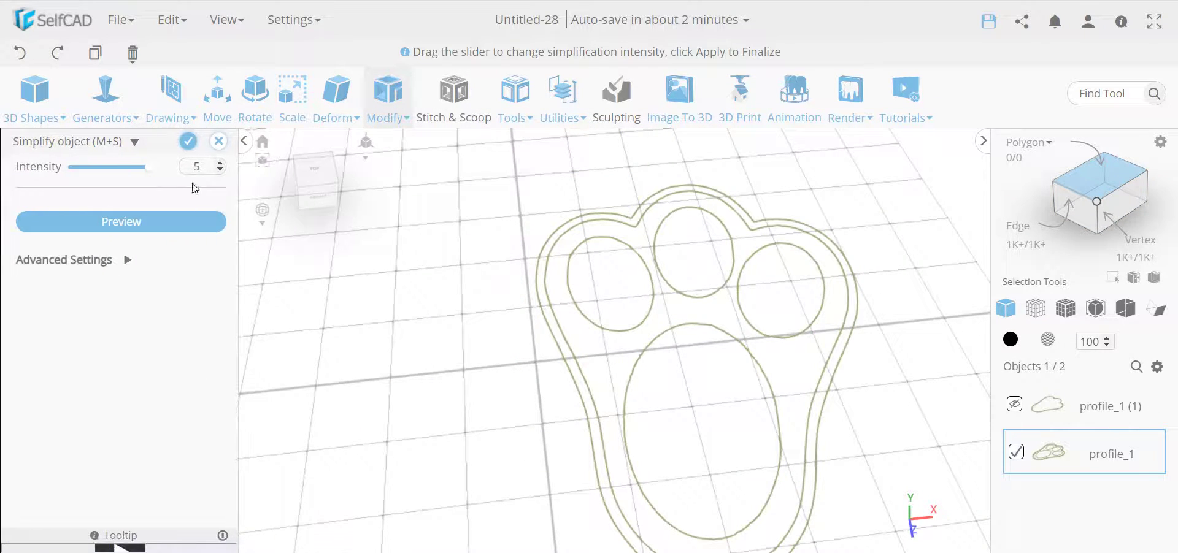
pyautogui.click(189, 143)
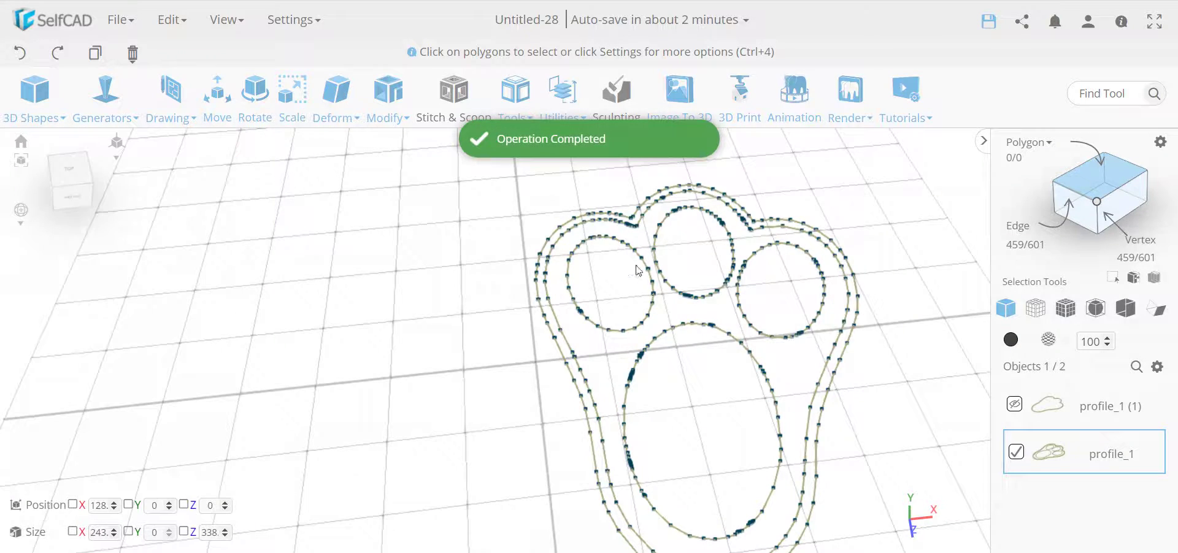
# Step: Delete the double outer foot outline from profile_1, including its inner segments around the toes, keeping only the toe and large pad outlines
pyautogui.scroll(10, 638, 269)
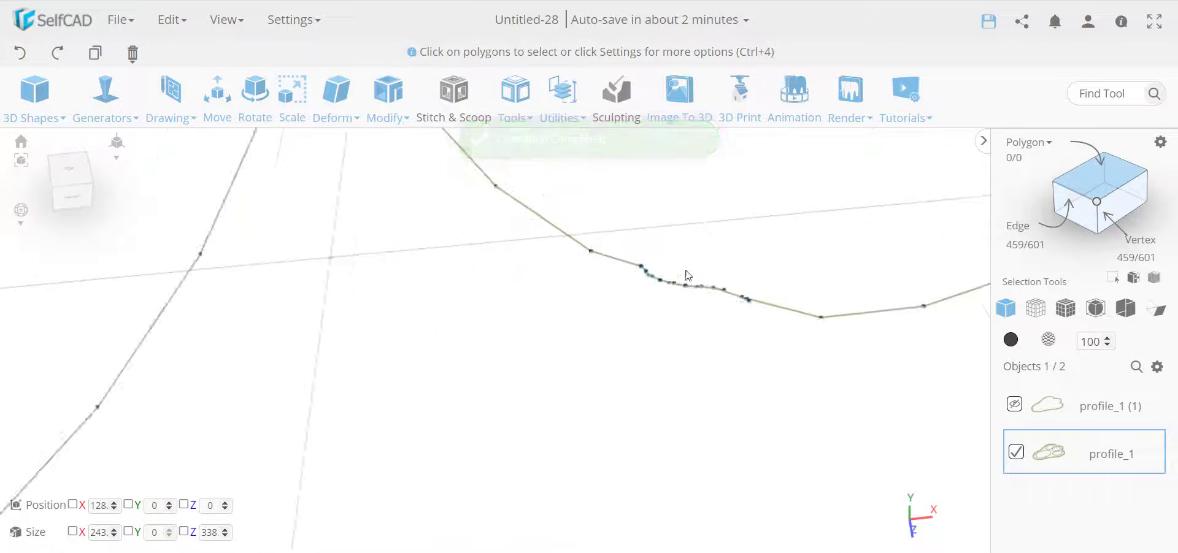
pyautogui.scroll(5, 687, 276)
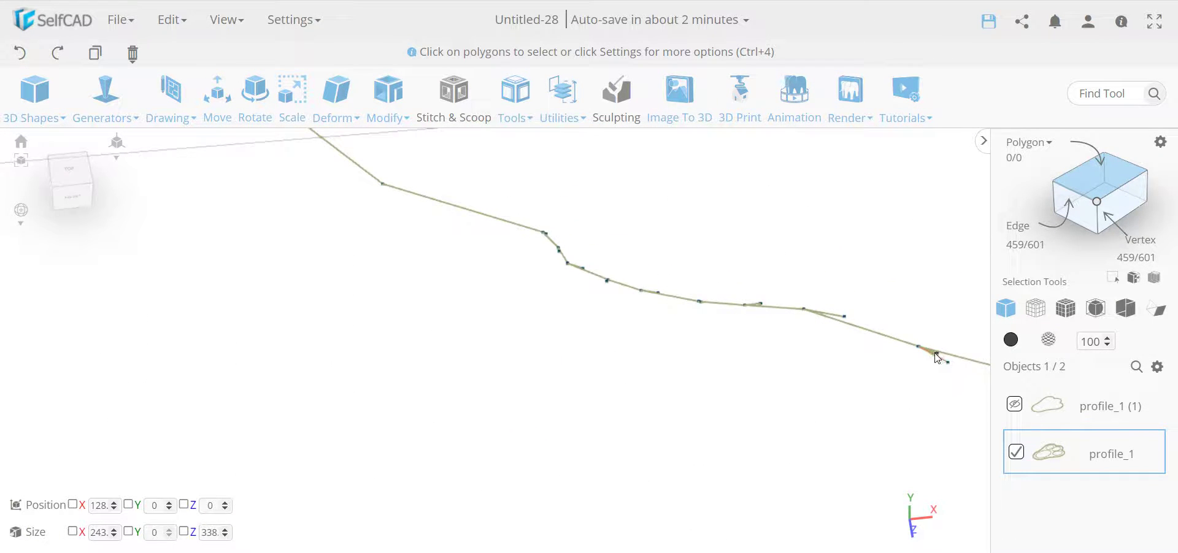
pyautogui.scroll(-10, 871, 367)
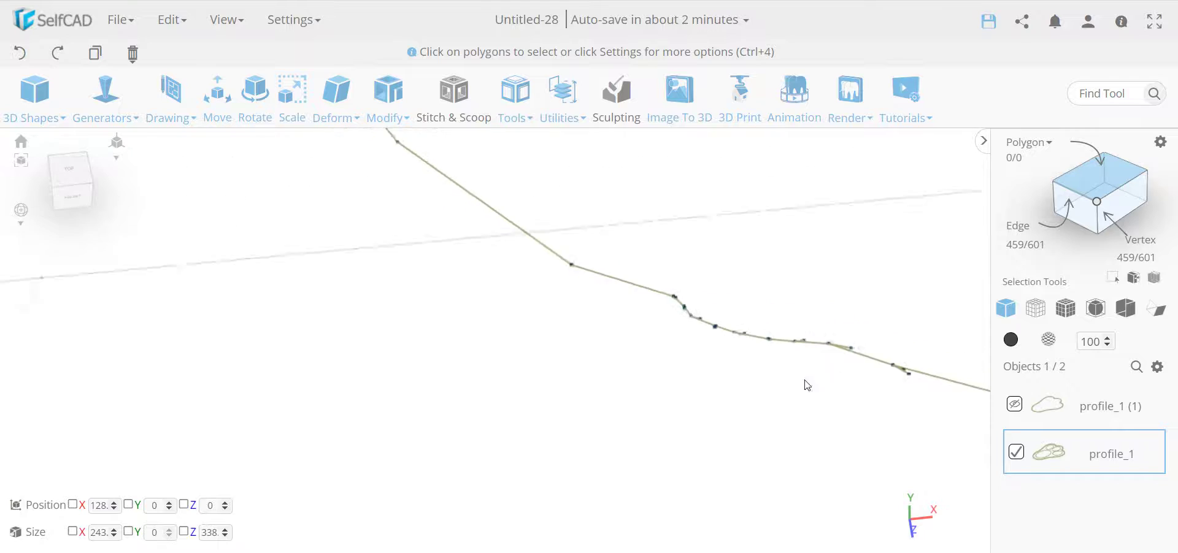
pyautogui.scroll(-10, 761, 379)
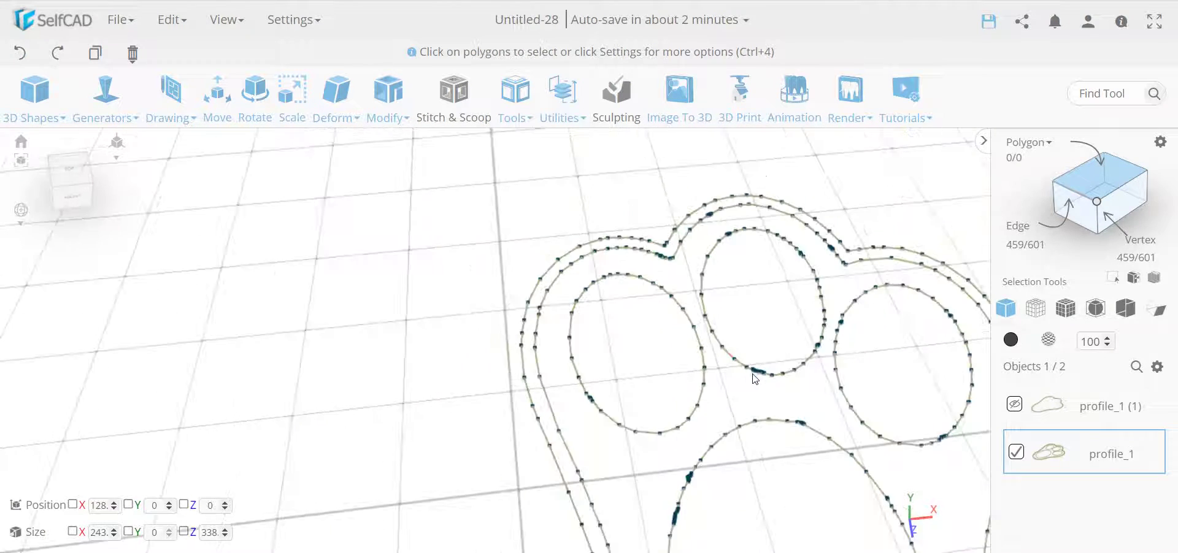
pyautogui.scroll(1, 544, 315)
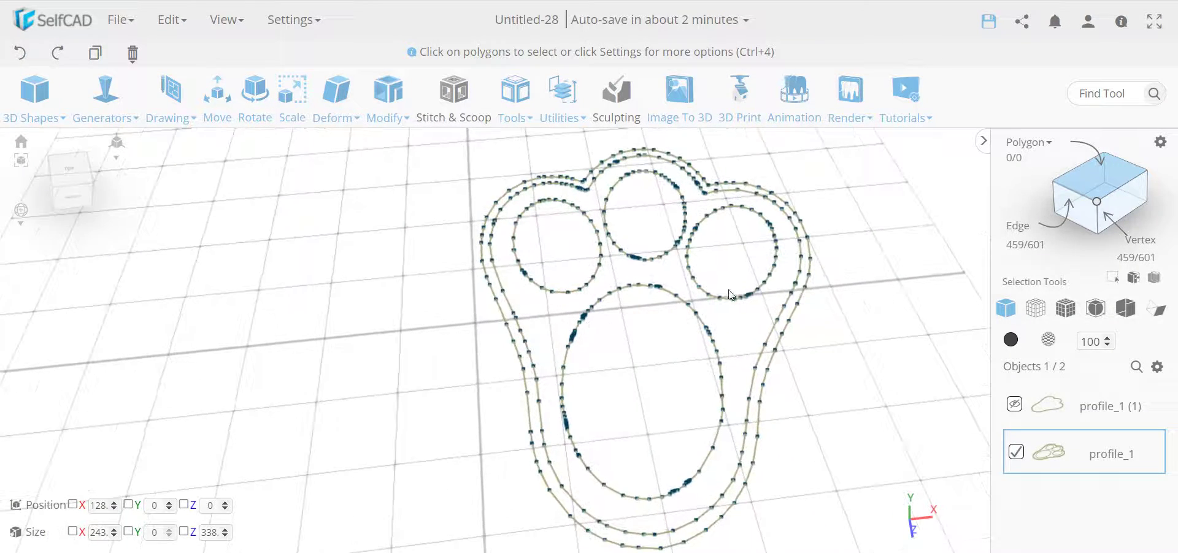
pyautogui.click(806, 300)
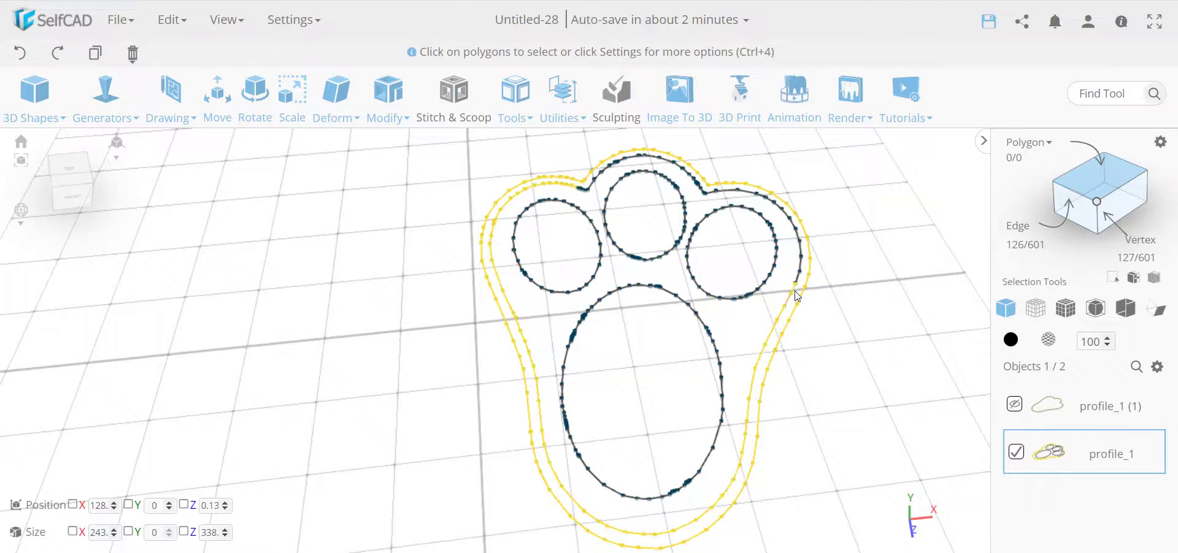
pyautogui.click(799, 281)
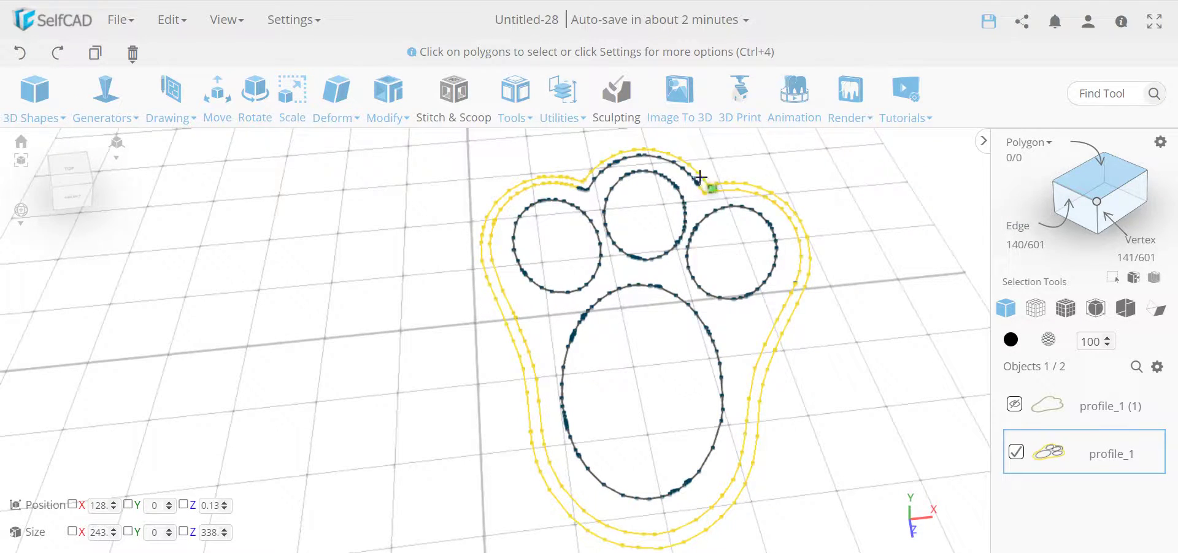
pyautogui.click(687, 161)
pyautogui.click(602, 171)
pyautogui.click(580, 184)
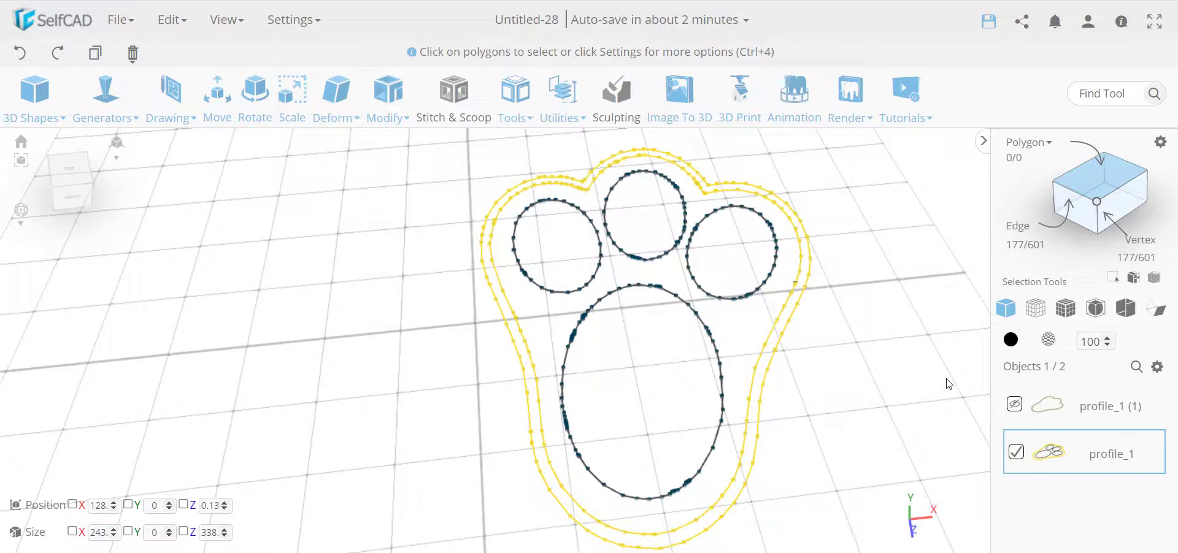
pyautogui.press('Delete')
pyautogui.press('Return')
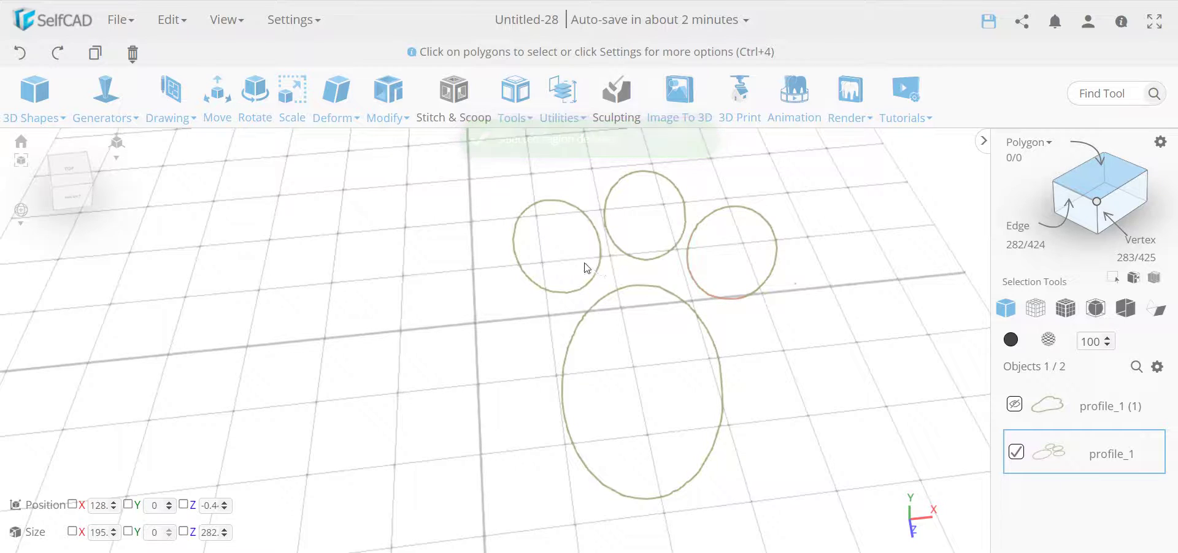
# Step: Hide profile_1, start a Freehand drawing, and load the profile_1 toe and pad outlines into it as shapes
pyautogui.scroll(-5, 586, 266)
pyautogui.click(1157, 366)
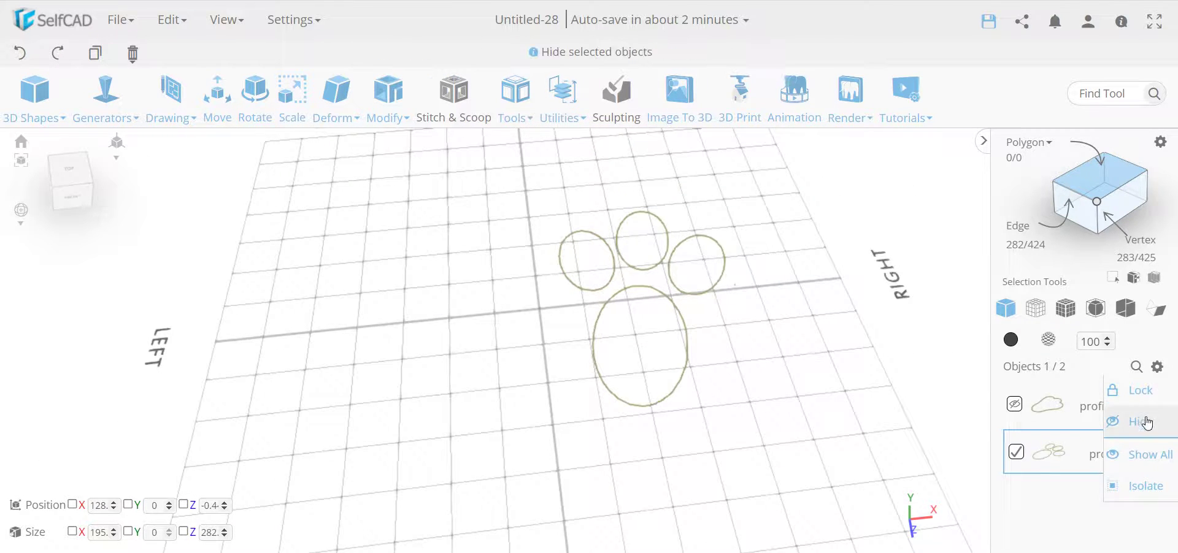
pyautogui.click(1082, 415)
pyautogui.click(171, 101)
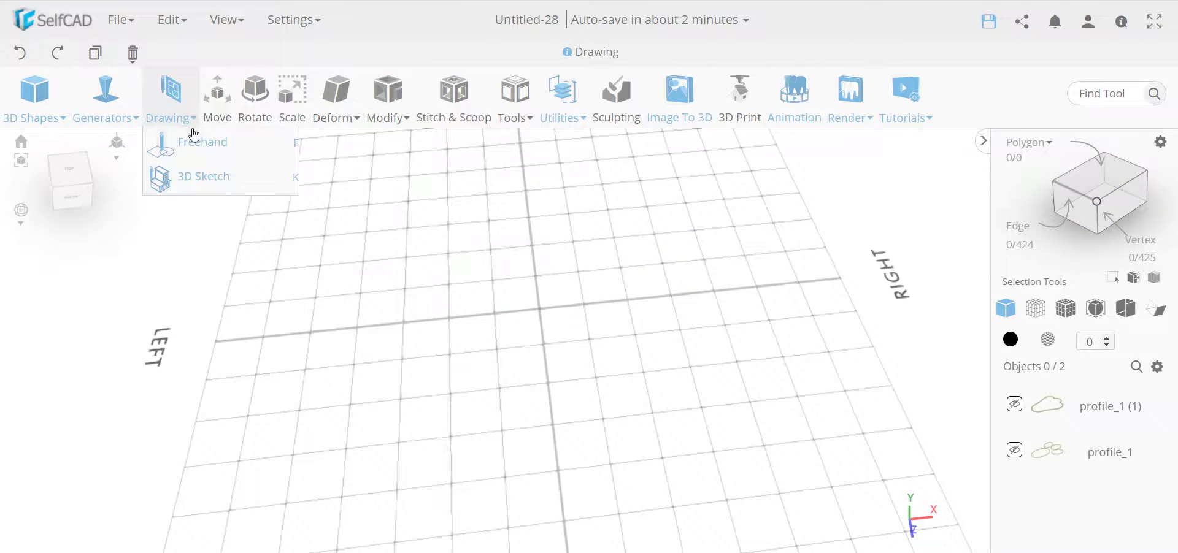
pyautogui.click(192, 144)
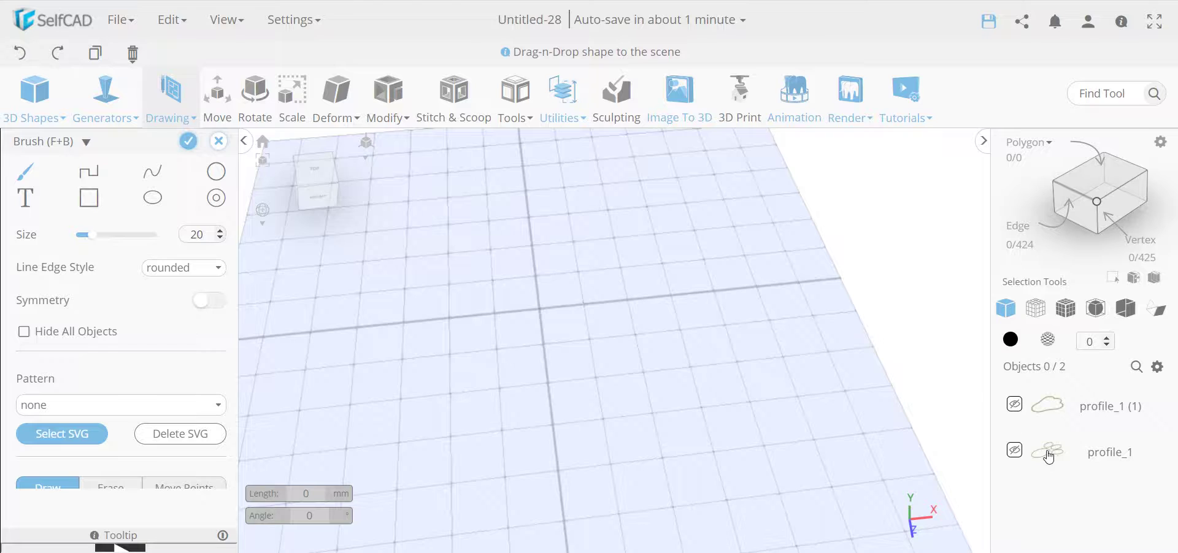
pyautogui.click(1049, 454)
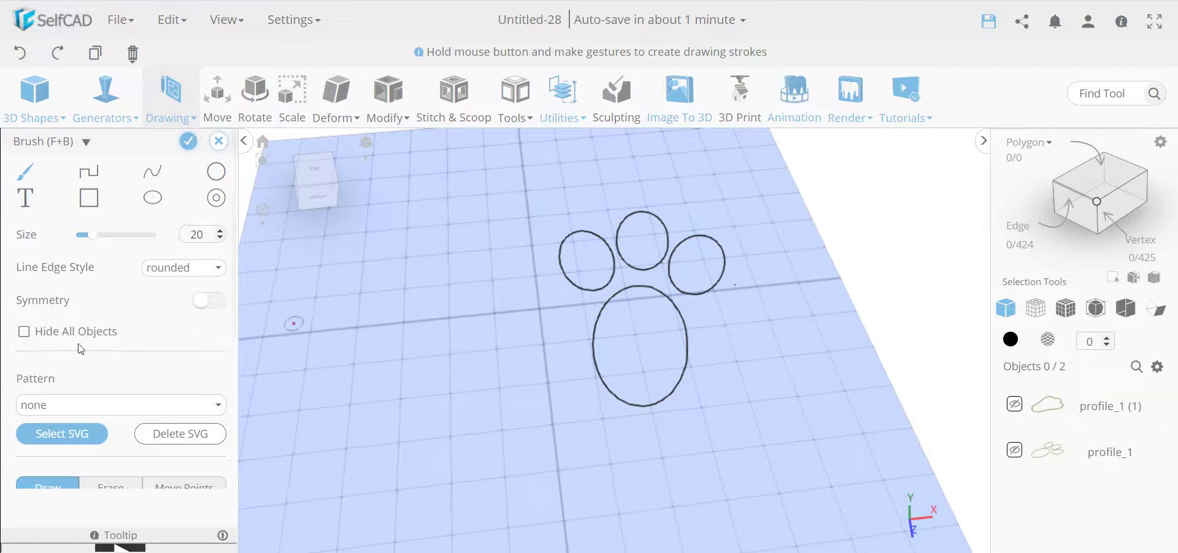
# Step: Set the freehand drawing's height to 0 and finalize it as a flat profile
pyautogui.scroll(-3, 56, 365)
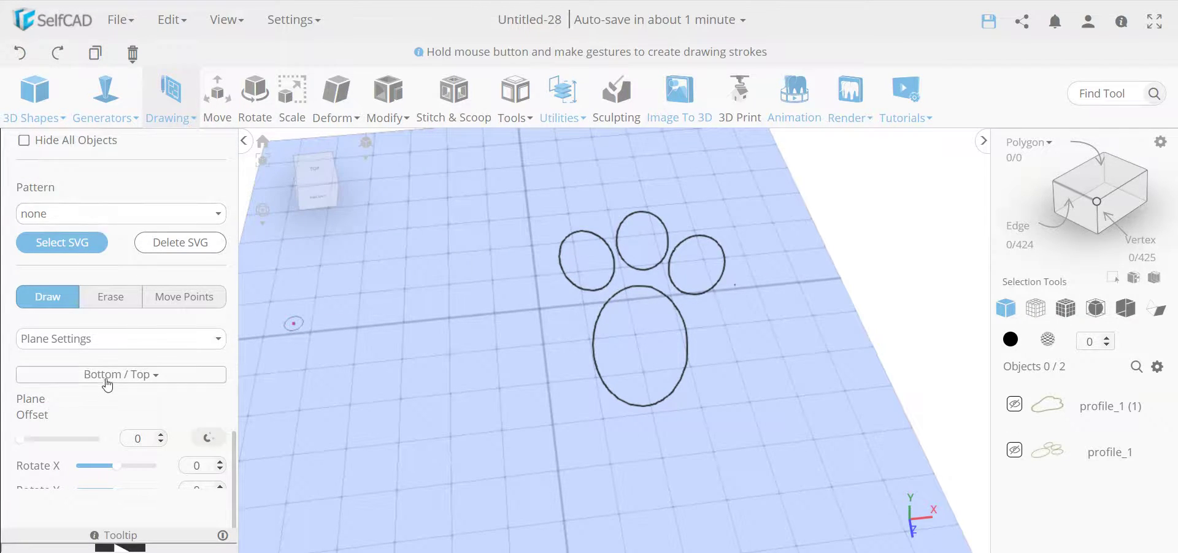
pyautogui.click(113, 340)
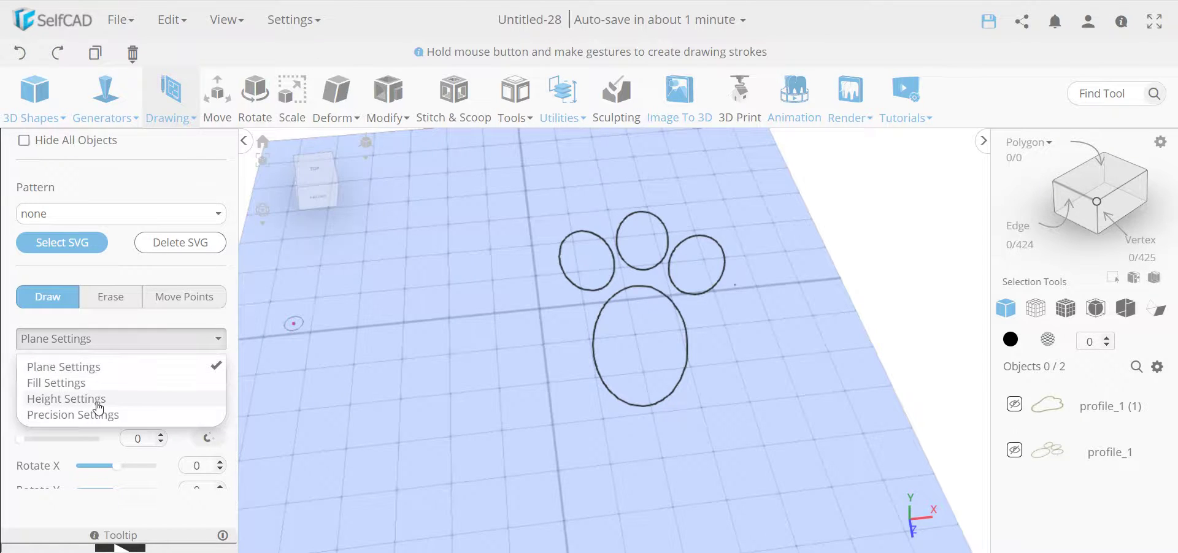
pyautogui.click(95, 398)
pyautogui.doubleClick(190, 473)
pyautogui.press('BackSpace')
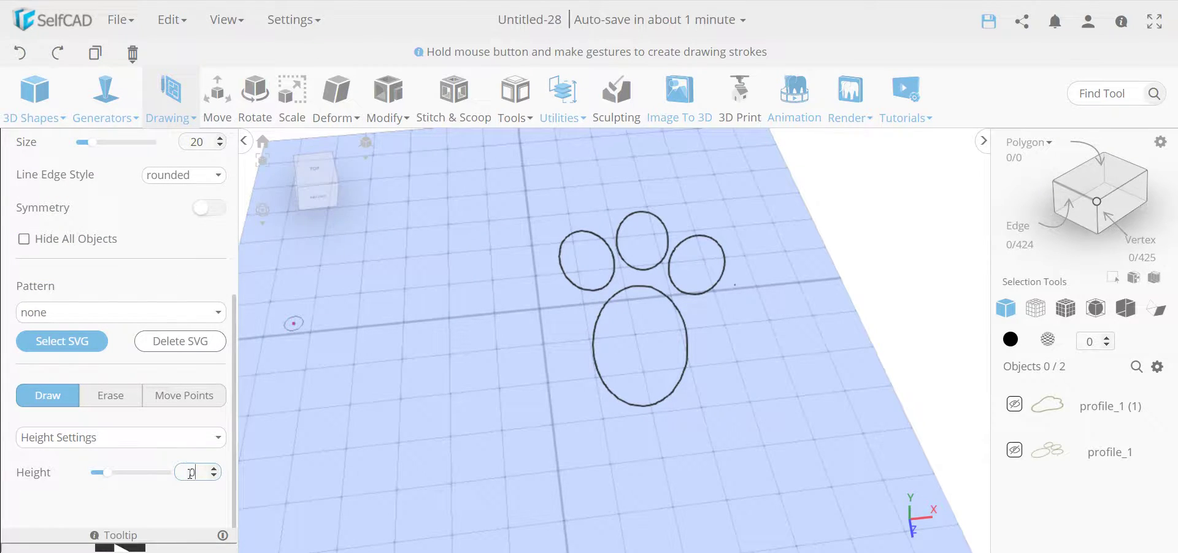
pyautogui.scroll(2, 178, 399)
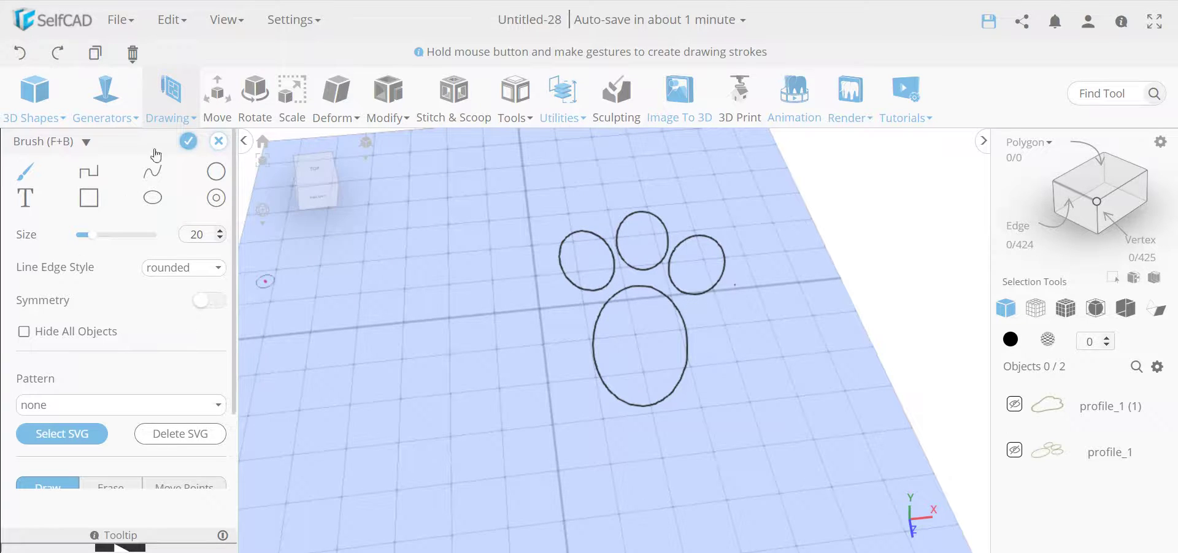
pyautogui.click(188, 141)
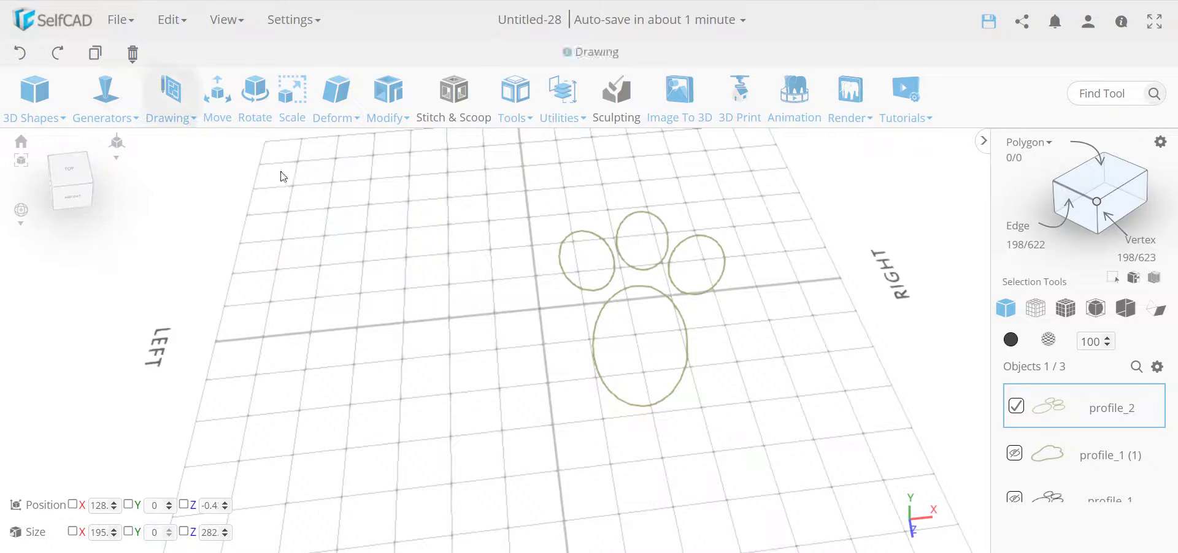
# Step: Test-select the toe and large pad outlines of profile_2 in polygon selection to check that each is one closed shape
pyautogui.click(1058, 183)
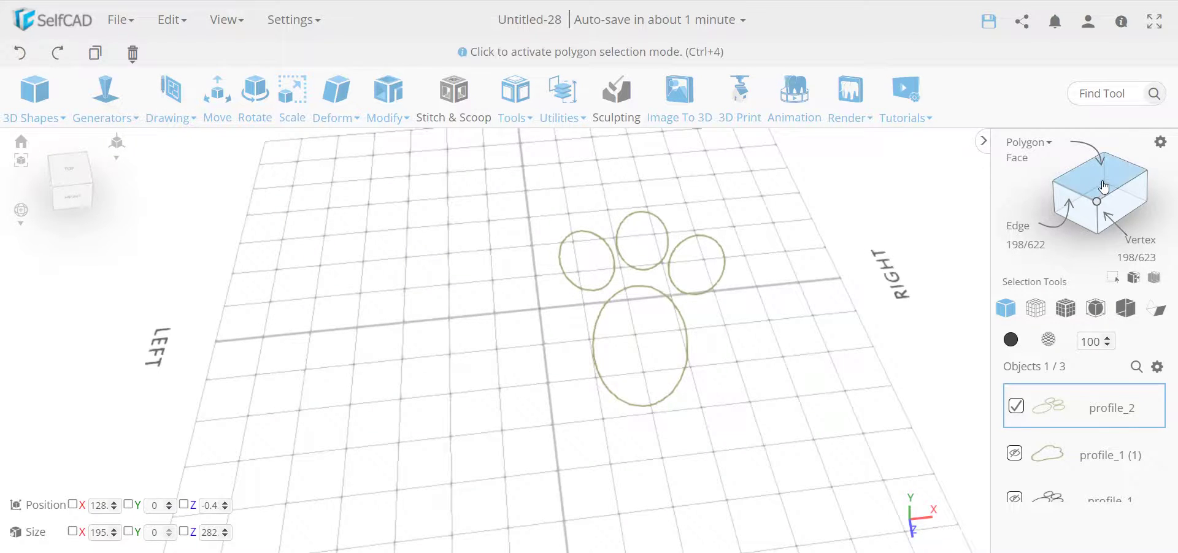
pyautogui.click(655, 272)
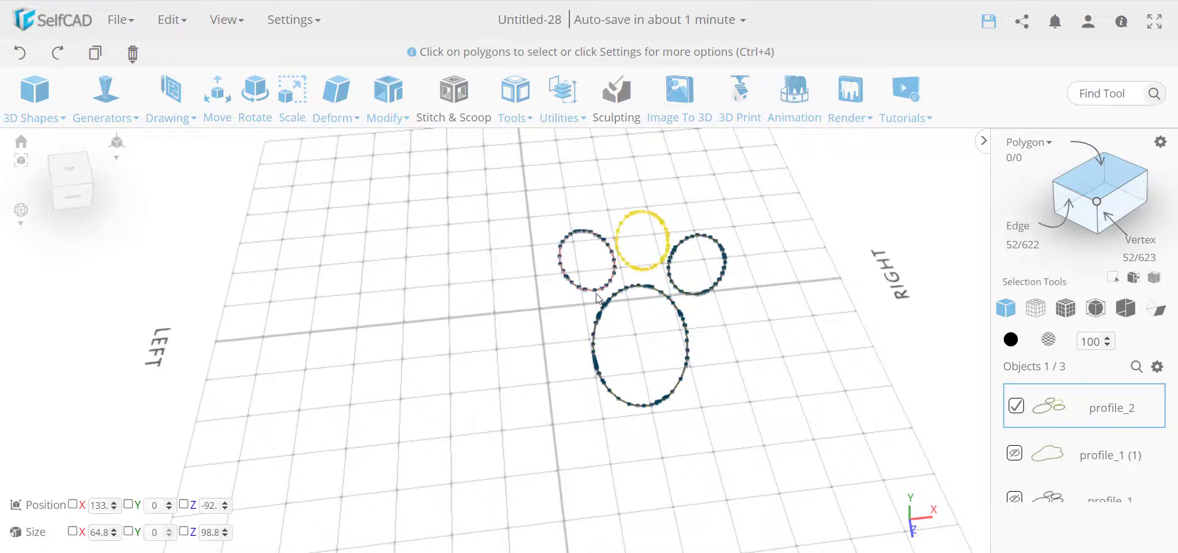
pyautogui.click(586, 289)
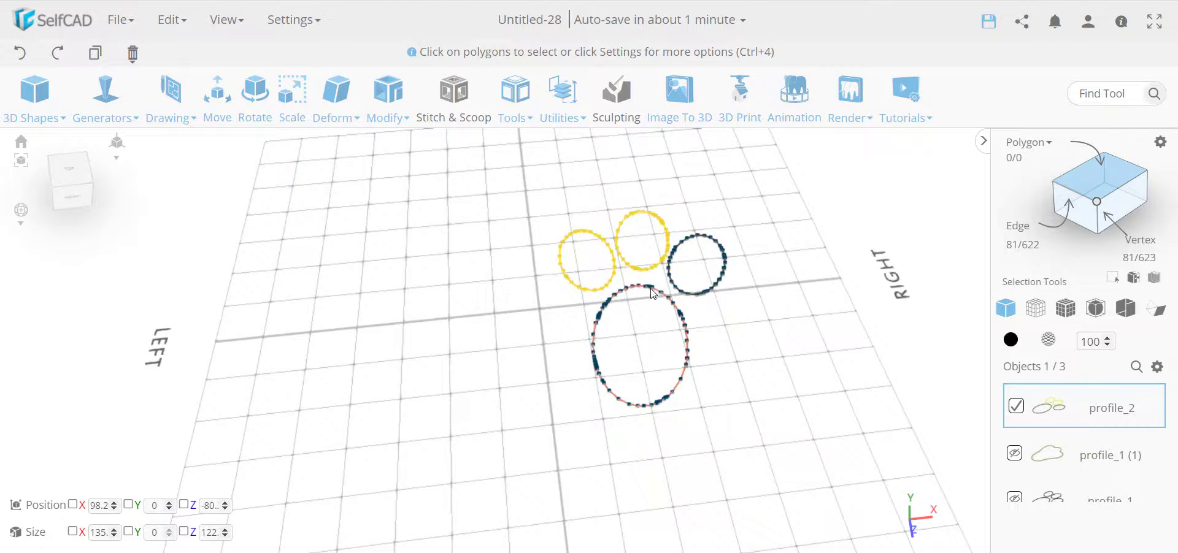
pyautogui.click(653, 294)
pyautogui.click(723, 287)
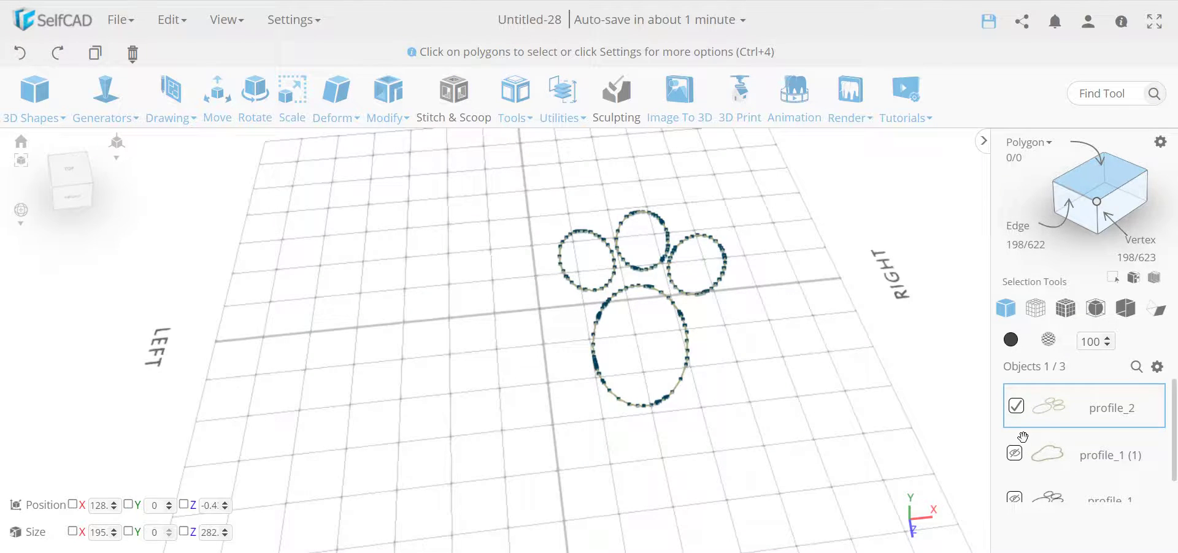
# Step: Combine profile_2 and the outer foot outline profile_1 (1) using Merge with Cut Intersections disabled
pyautogui.click(1015, 455)
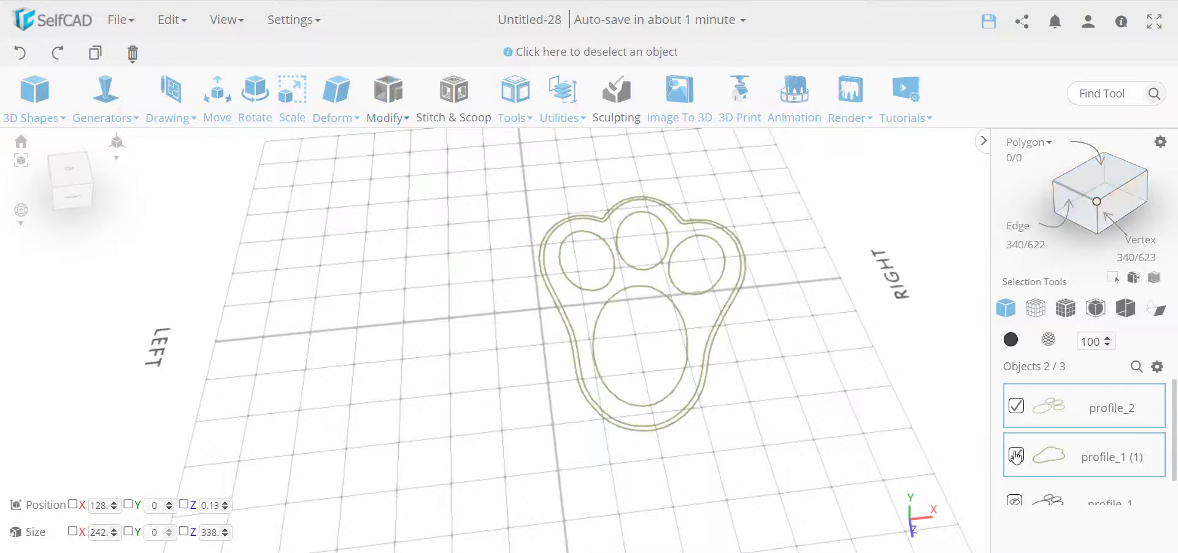
pyautogui.click(563, 101)
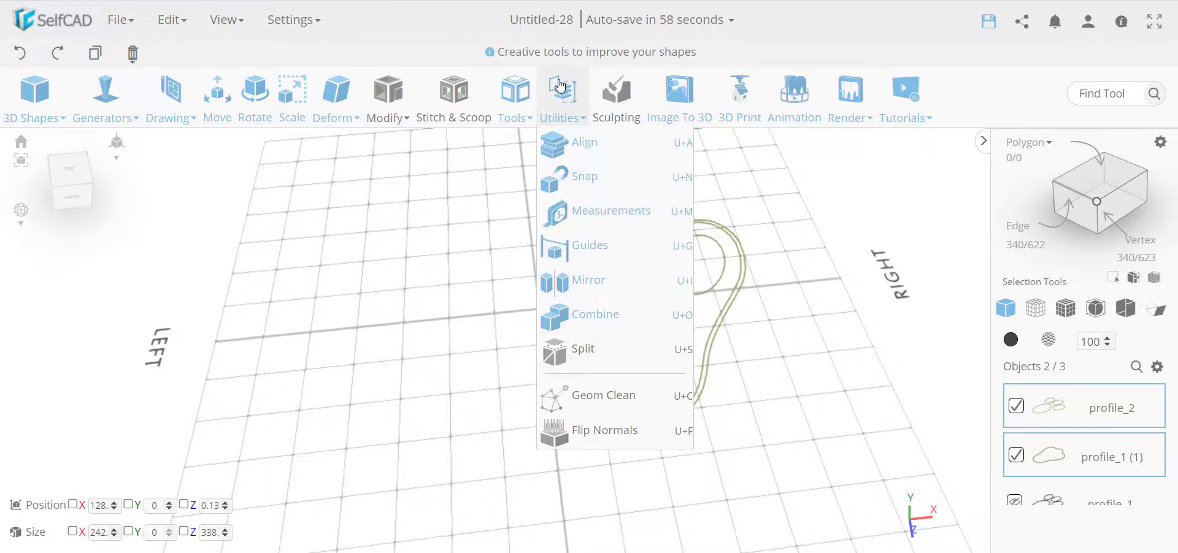
pyautogui.click(608, 316)
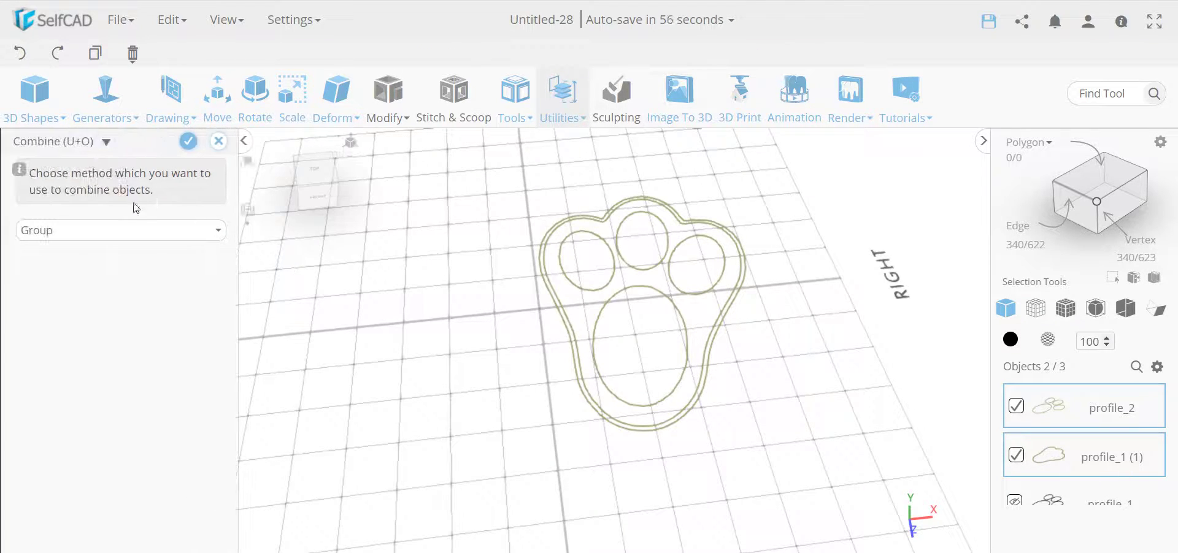
pyautogui.click(120, 231)
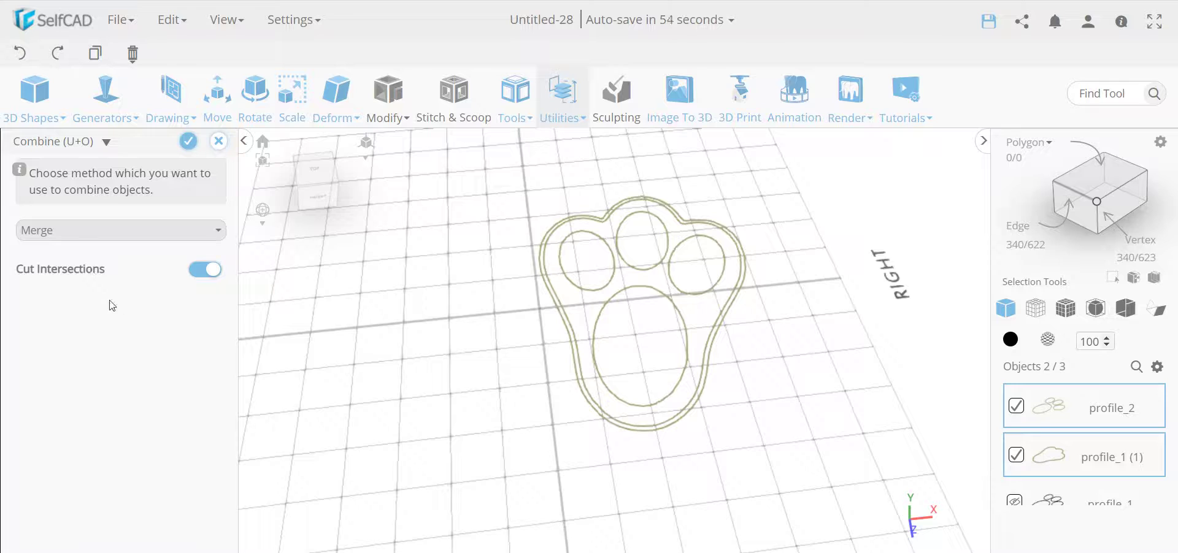
pyautogui.click(203, 274)
pyautogui.click(186, 143)
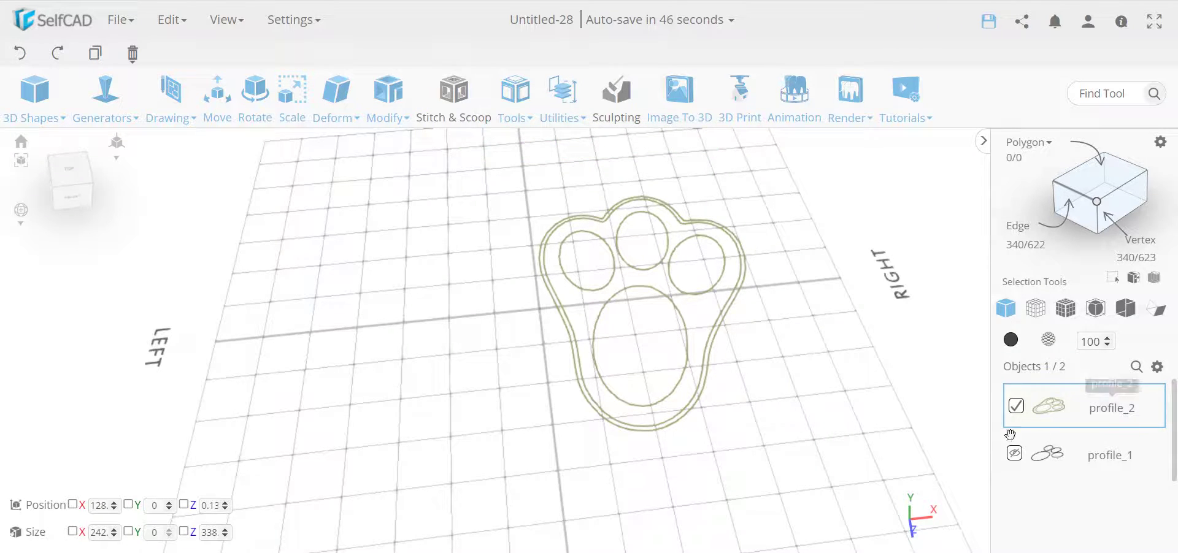
# Step: Delete the leftover profile_1 object and reselect the merged profile_2
pyautogui.click(1016, 405)
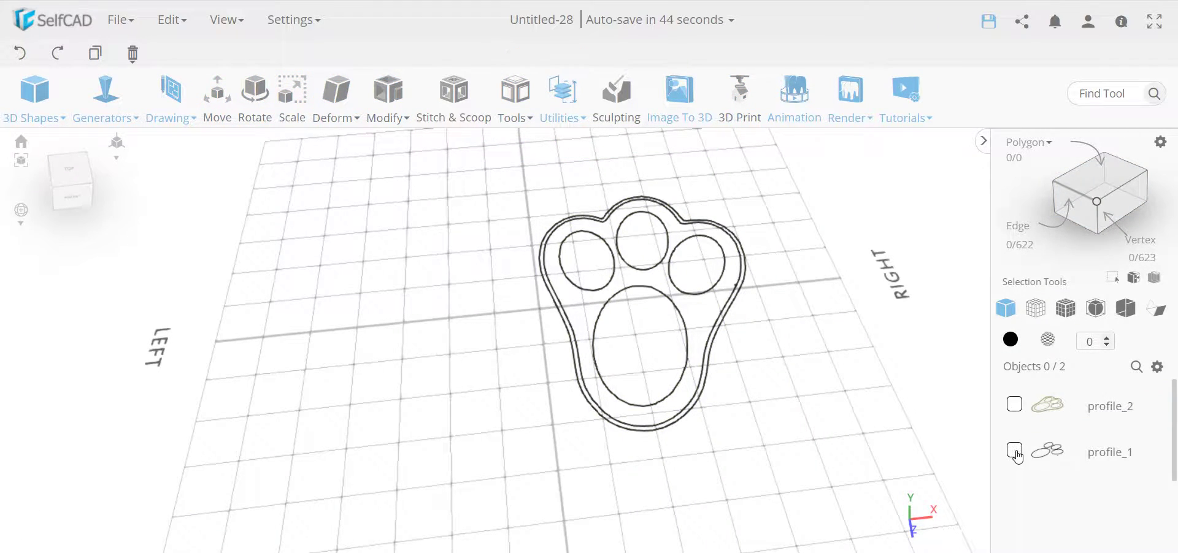
pyautogui.click(1014, 453)
pyautogui.press('Delete')
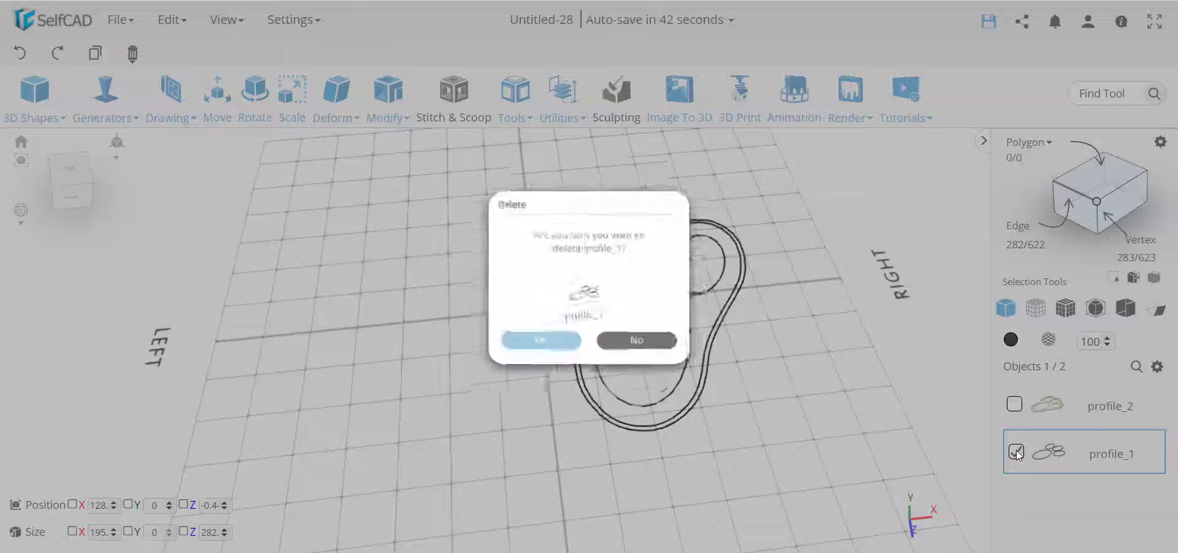
pyautogui.press('Return')
pyautogui.click(682, 336)
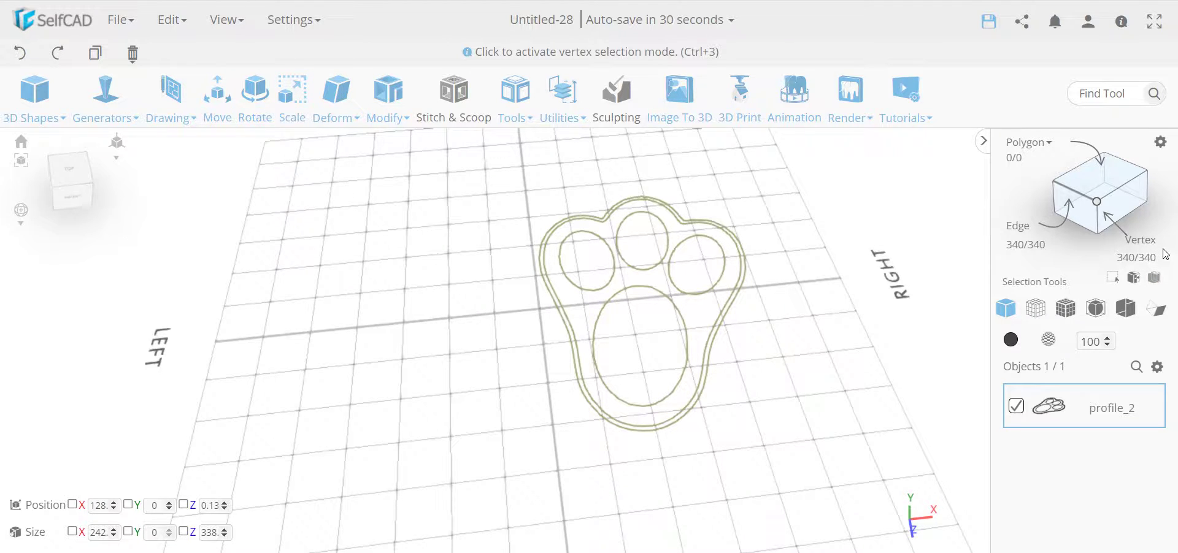
# Step: Try to mirror a copy of the foot profile to the Left with an offset of 5, and discard it
pyautogui.click(568, 93)
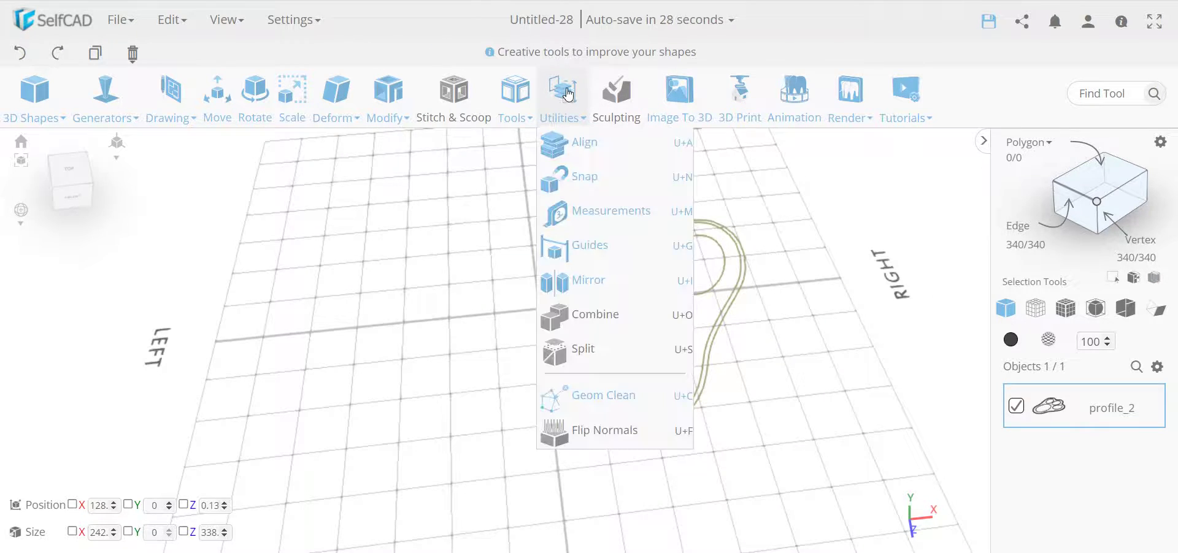
pyautogui.click(576, 280)
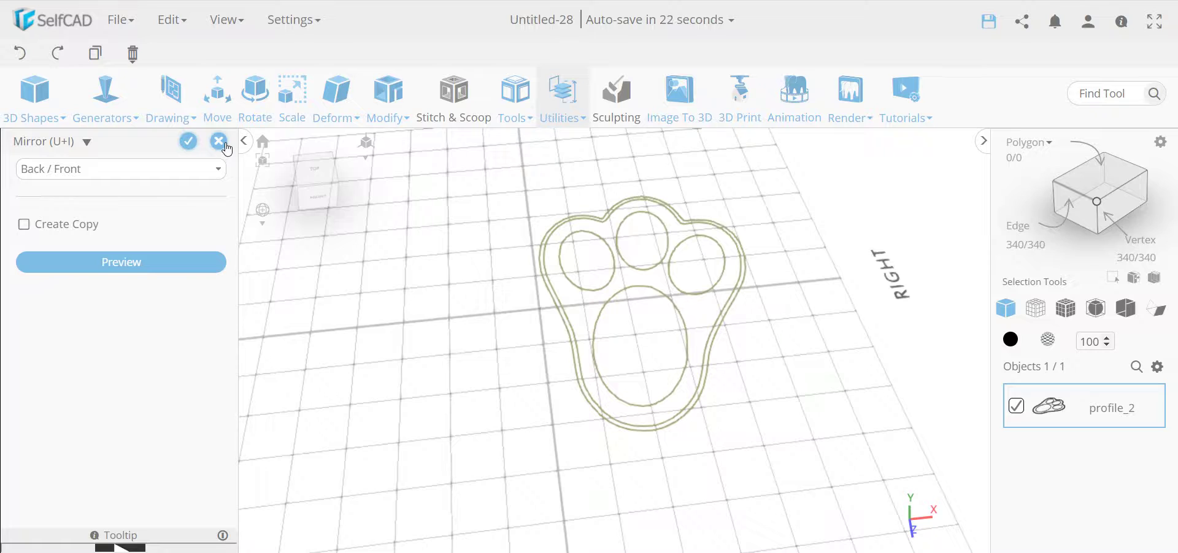
pyautogui.click(22, 225)
pyautogui.click(114, 173)
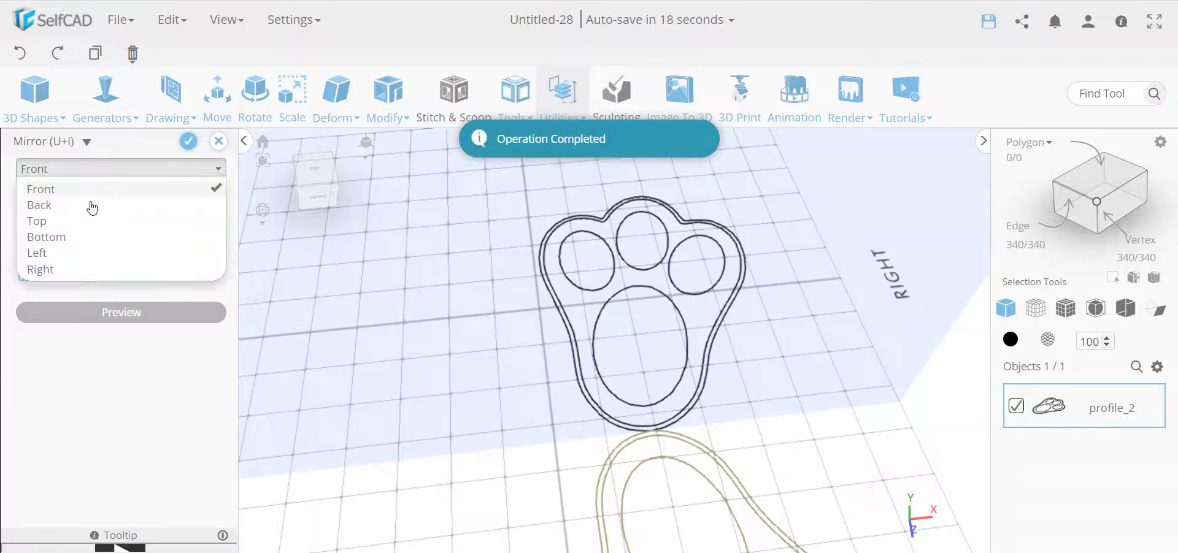
pyautogui.click(68, 252)
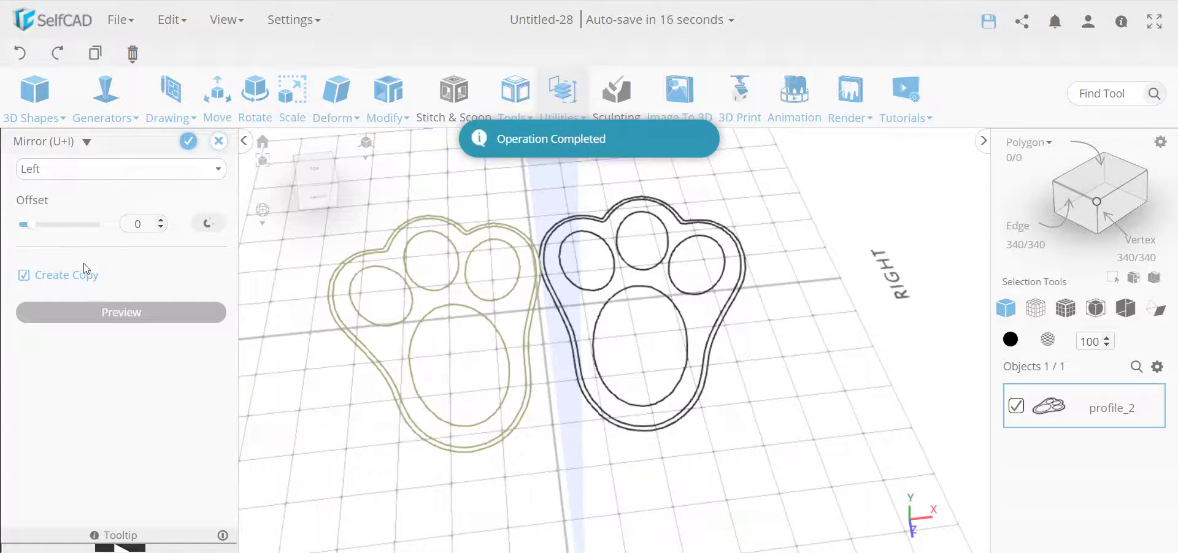
pyautogui.doubleClick(161, 220)
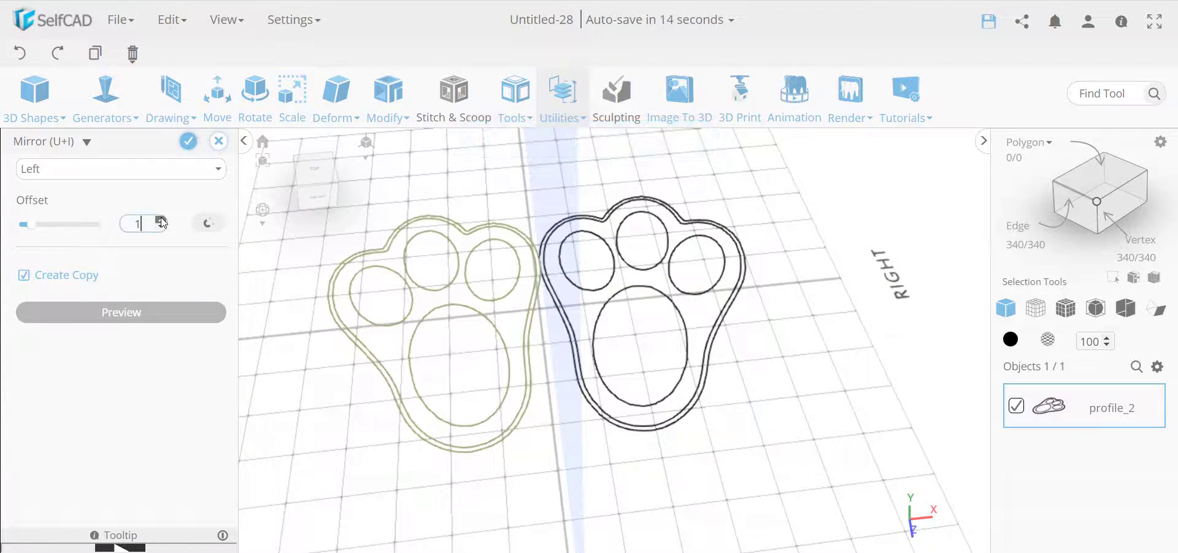
pyautogui.doubleClick(160, 220)
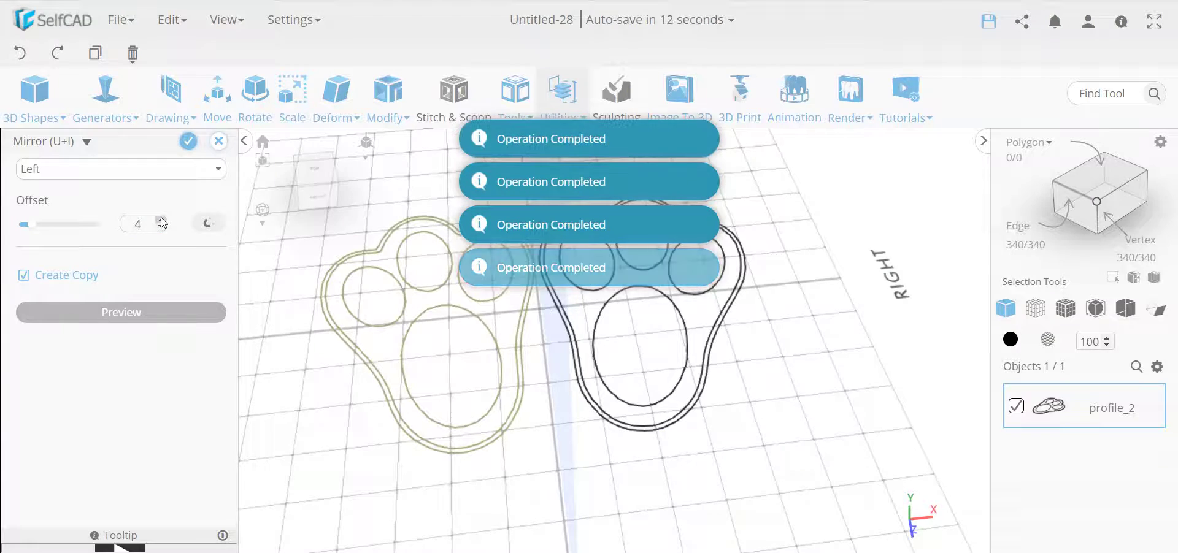
pyautogui.click(162, 221)
pyautogui.scroll(-3, 635, 355)
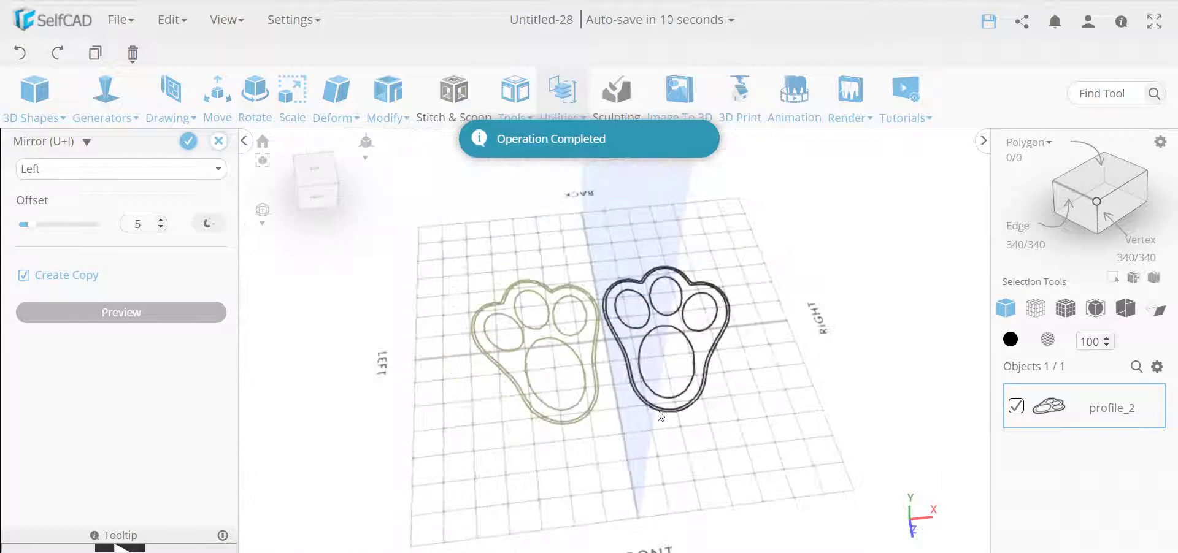
pyautogui.click(219, 141)
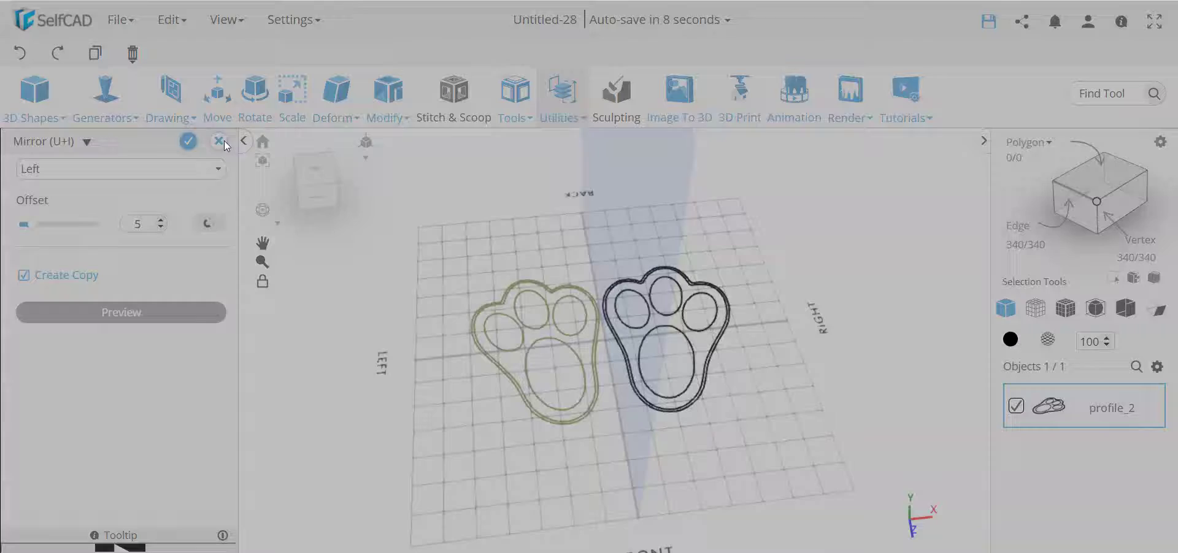
pyautogui.click(598, 331)
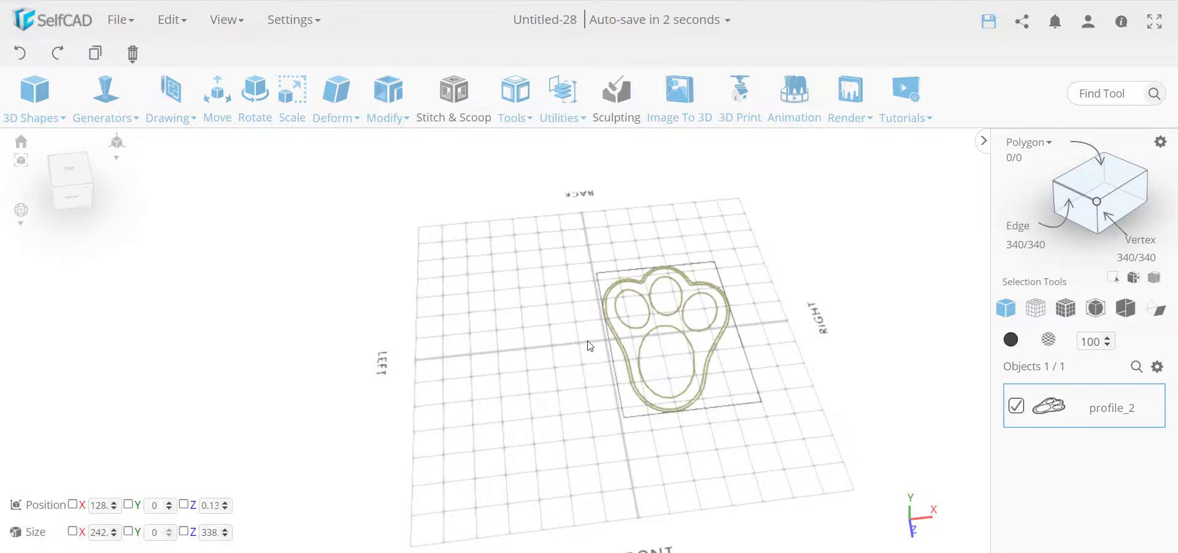
pyautogui.click(515, 102)
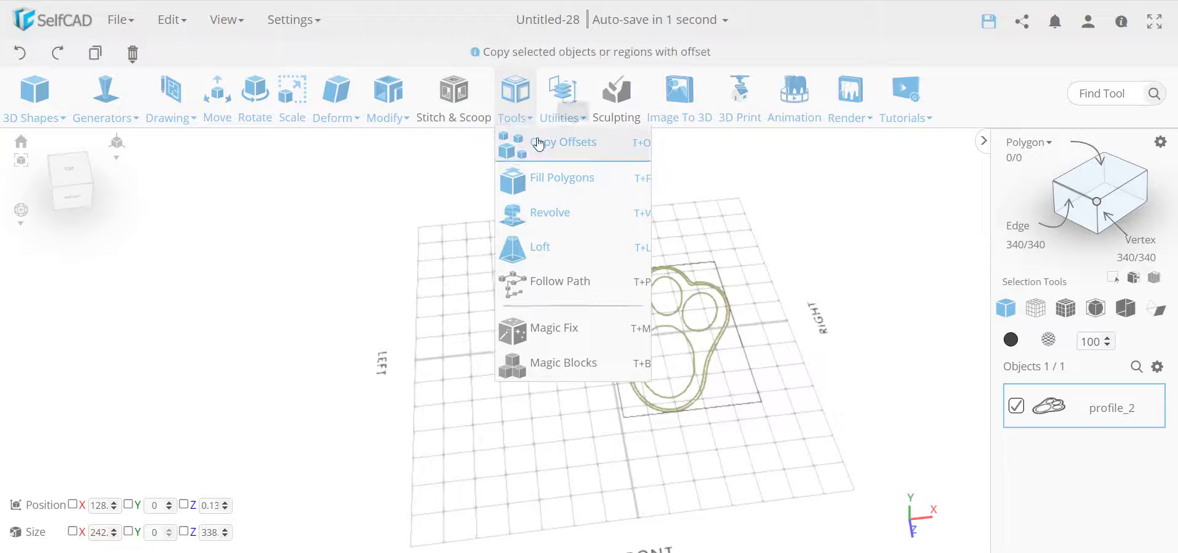
pyautogui.click(556, 179)
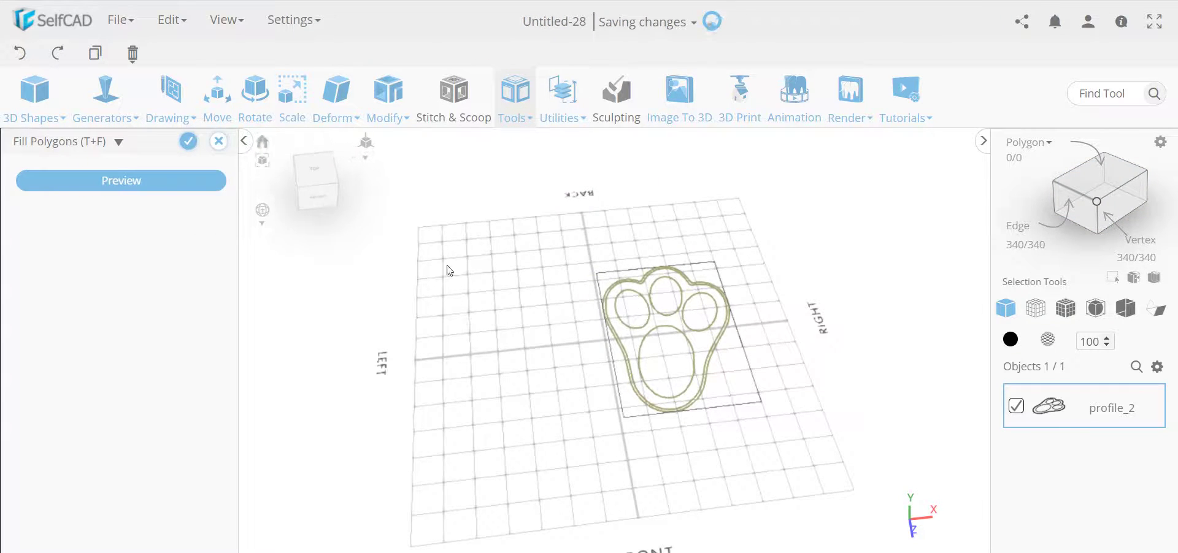
pyautogui.click(218, 141)
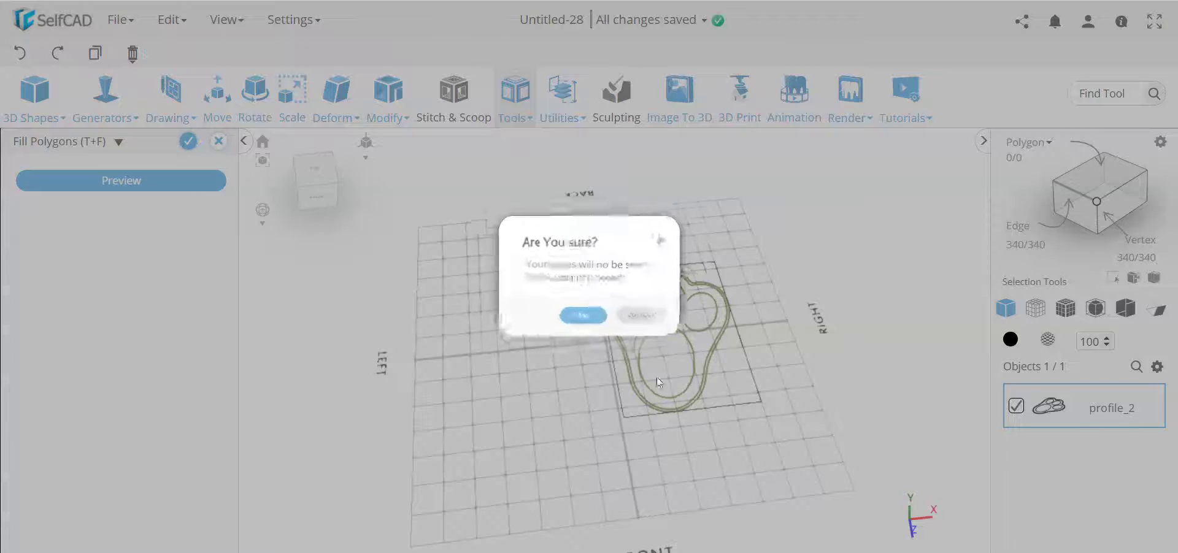
pyautogui.click(556, 331)
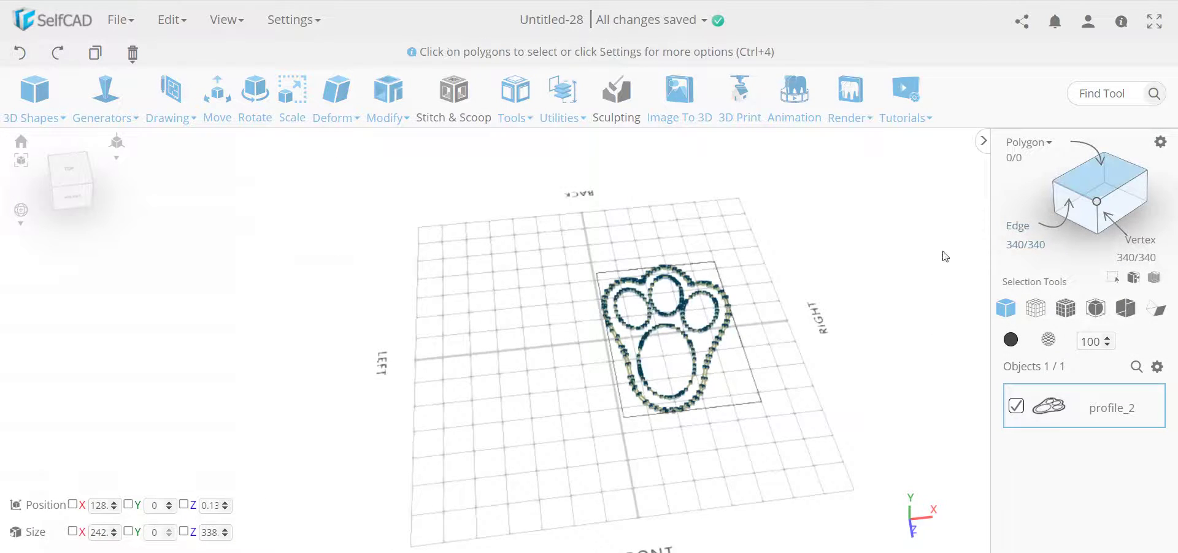
# Step: Select the outermost outline of profile_2 and copy it as a separate profile
pyautogui.click(726, 335)
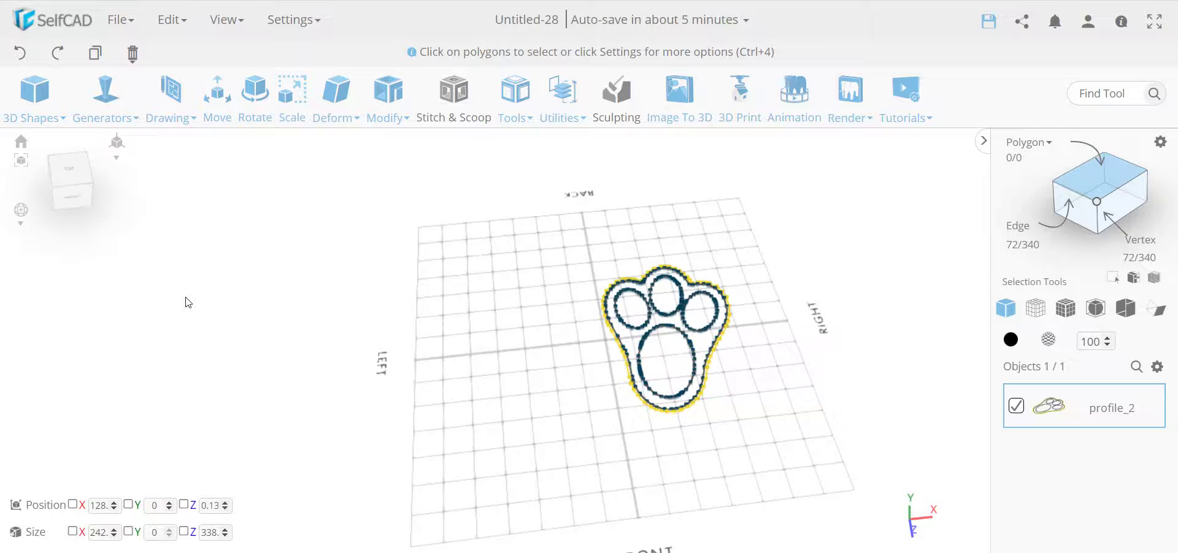
pyautogui.click(95, 54)
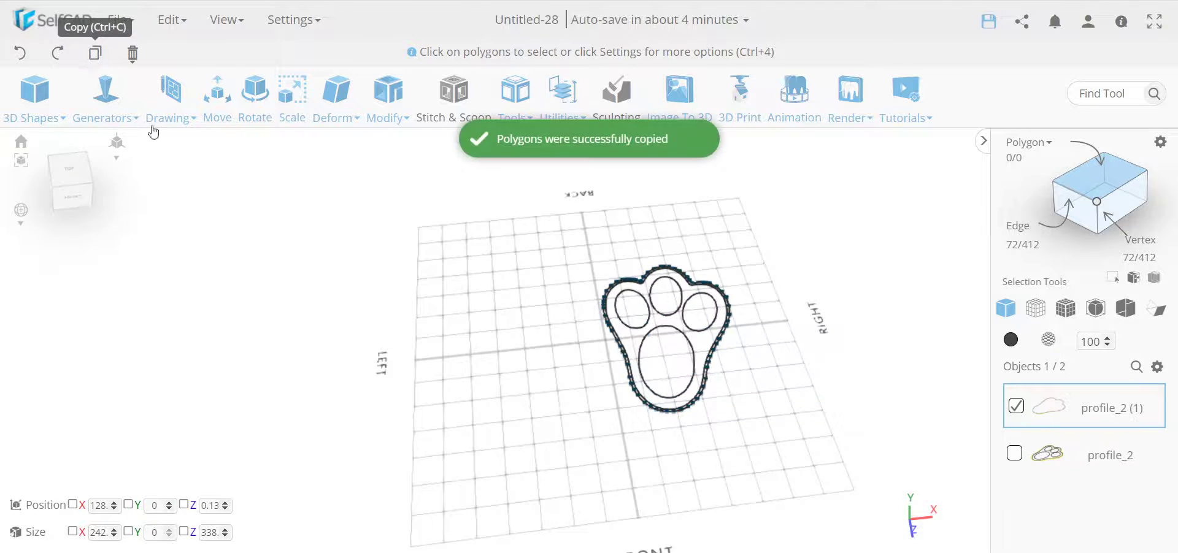
# Step: Reselect the complete foot profile profile_2 and turn it into a solid face with Fill Polygons
pyautogui.click(1016, 453)
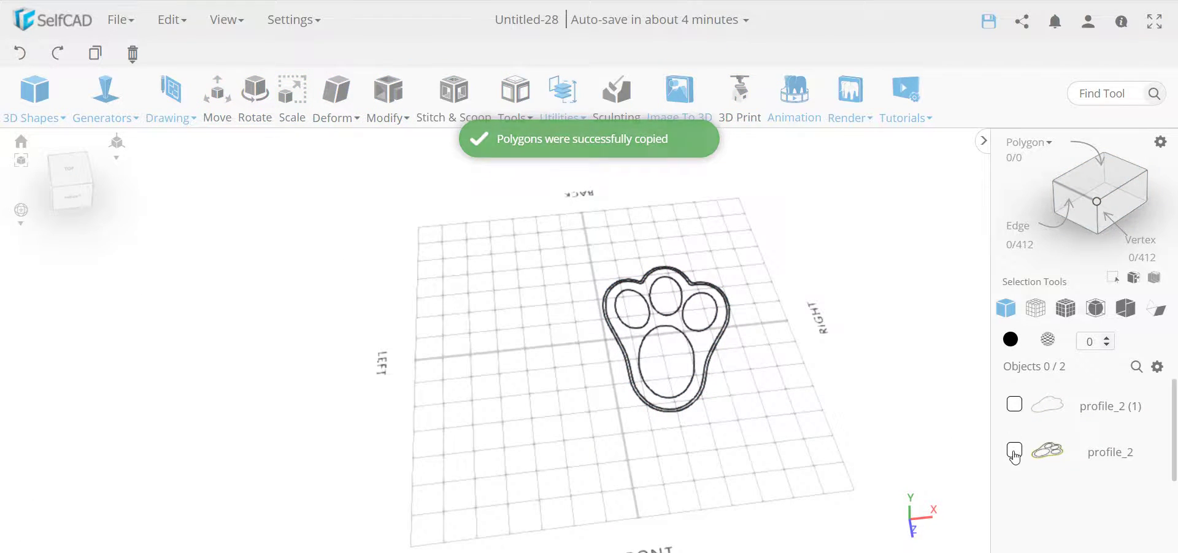
pyautogui.click(515, 102)
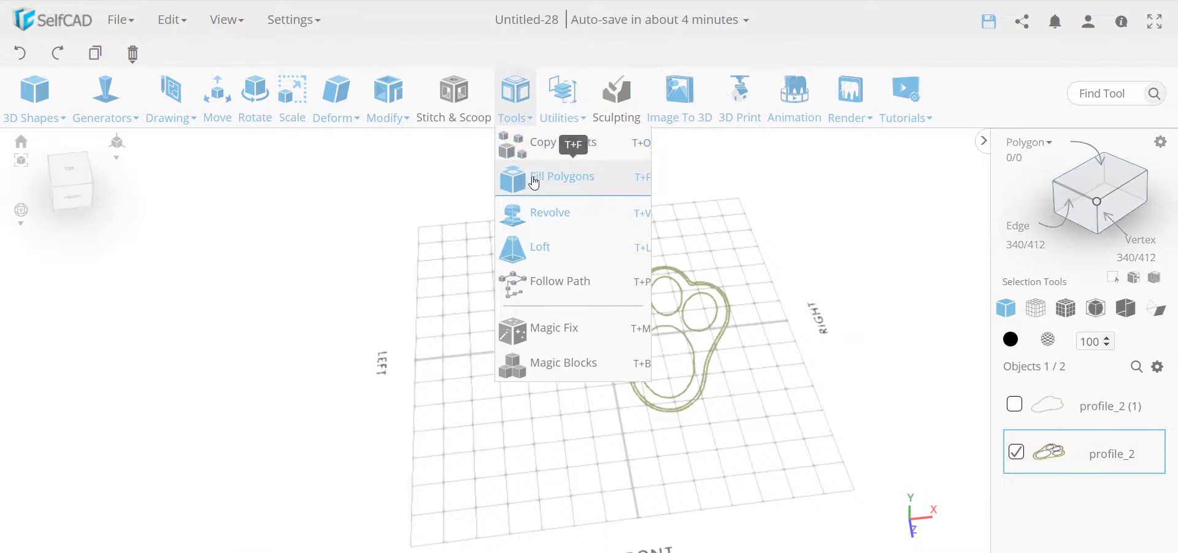
pyautogui.click(534, 179)
pyautogui.click(160, 142)
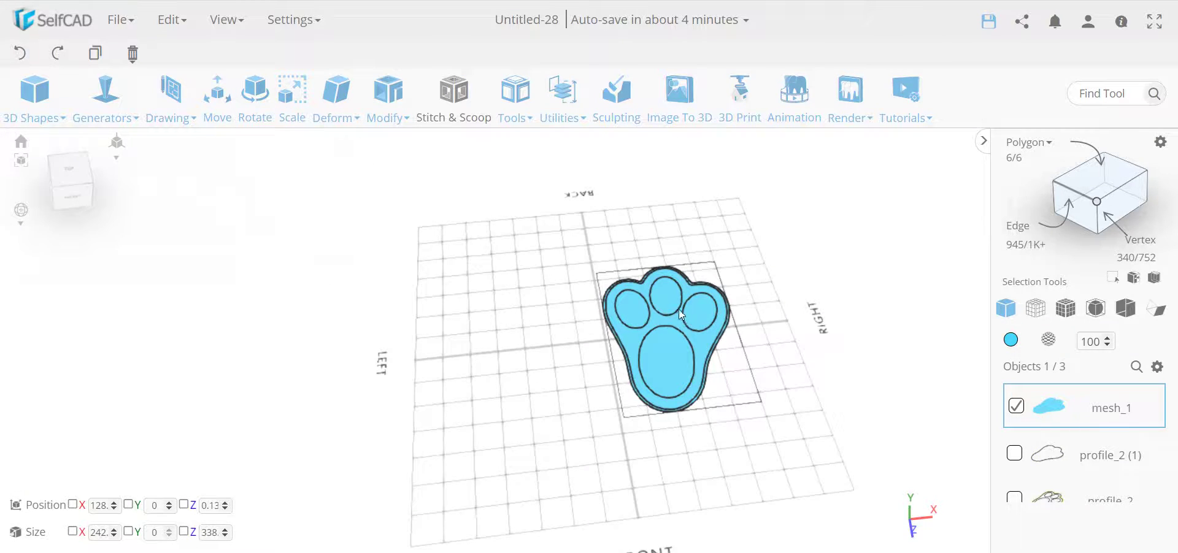
# Step: Apply Add Thickness of 15 to the filled foot mesh
pyautogui.click(387, 101)
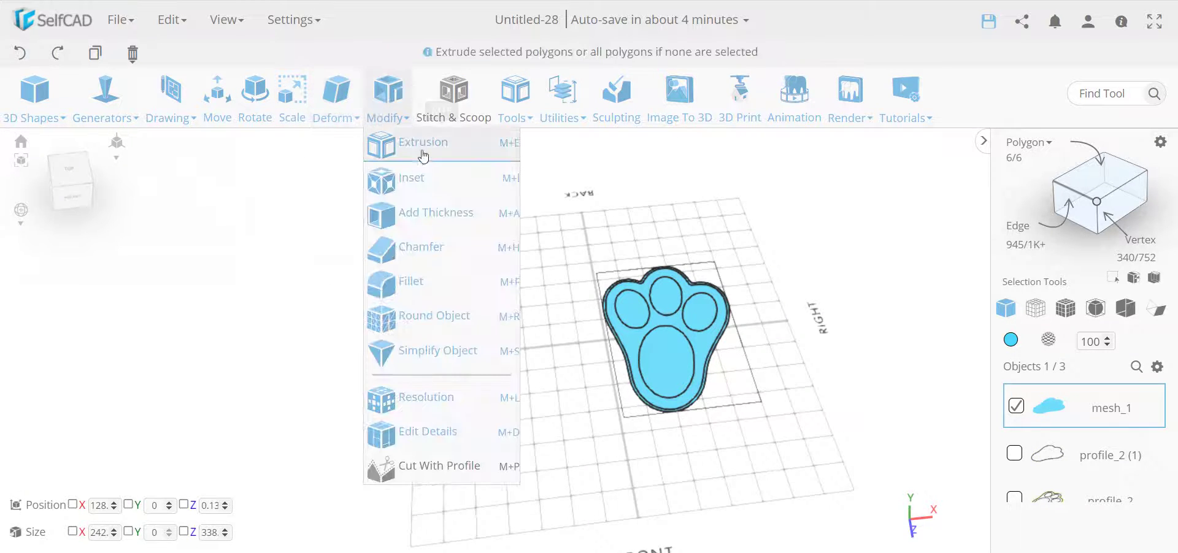
pyautogui.click(437, 212)
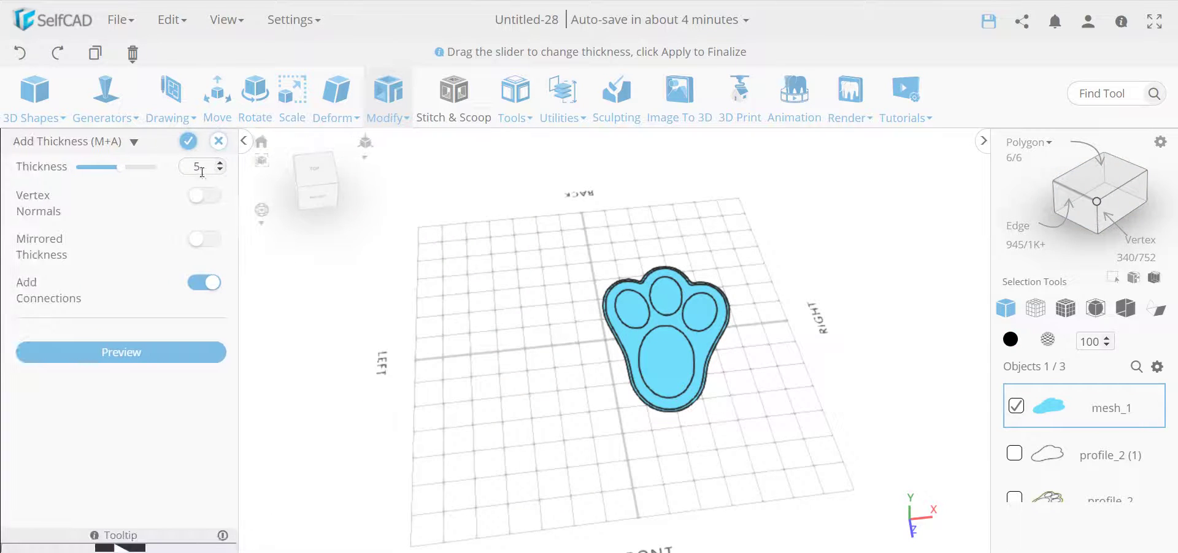
pyautogui.write('5')
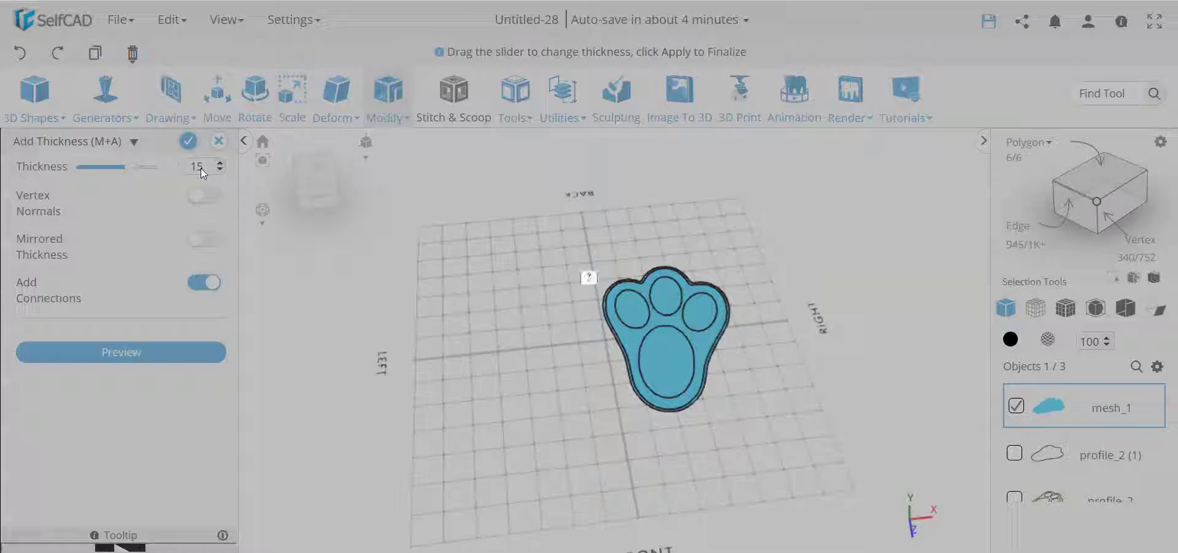
pyautogui.click(192, 141)
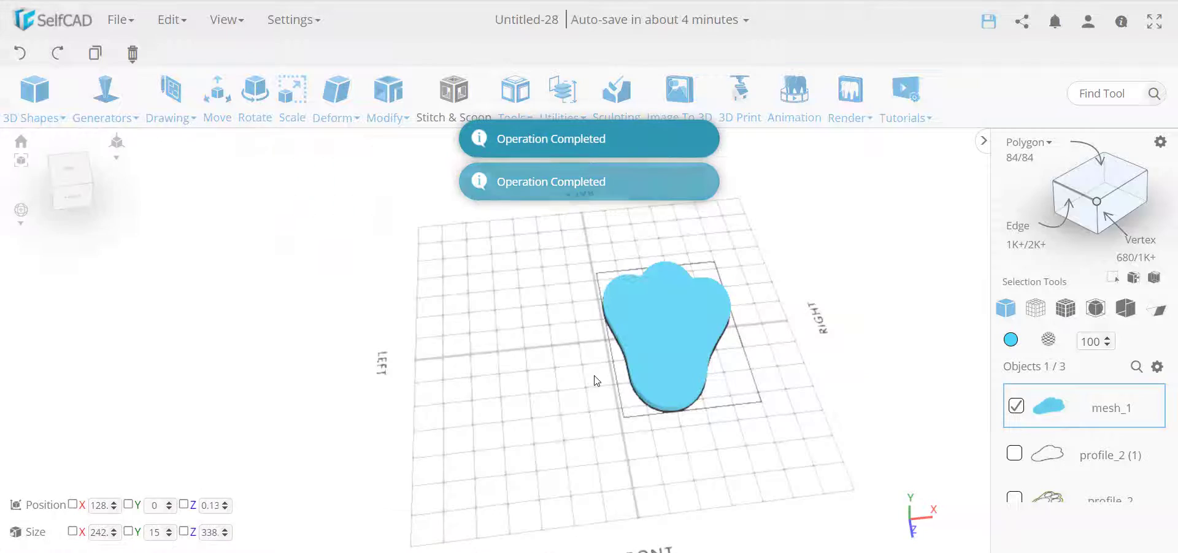
# Step: Show the foot mesh with its wireframe and select the top faces of the large pad and three toe pads with Part selection enabled
pyautogui.click(1066, 309)
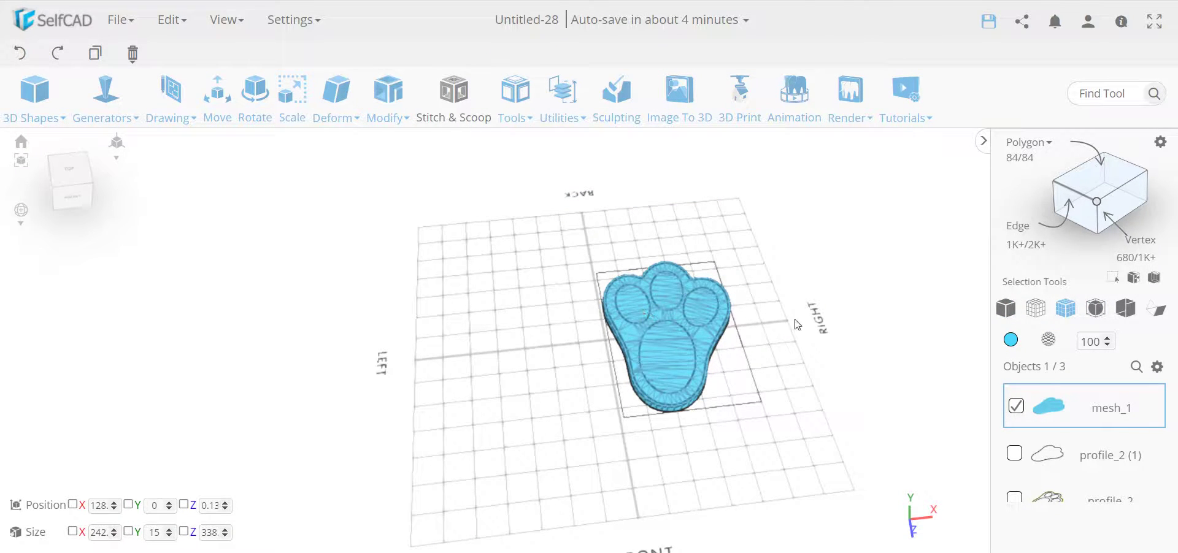
pyautogui.click(1089, 178)
pyautogui.click(1160, 141)
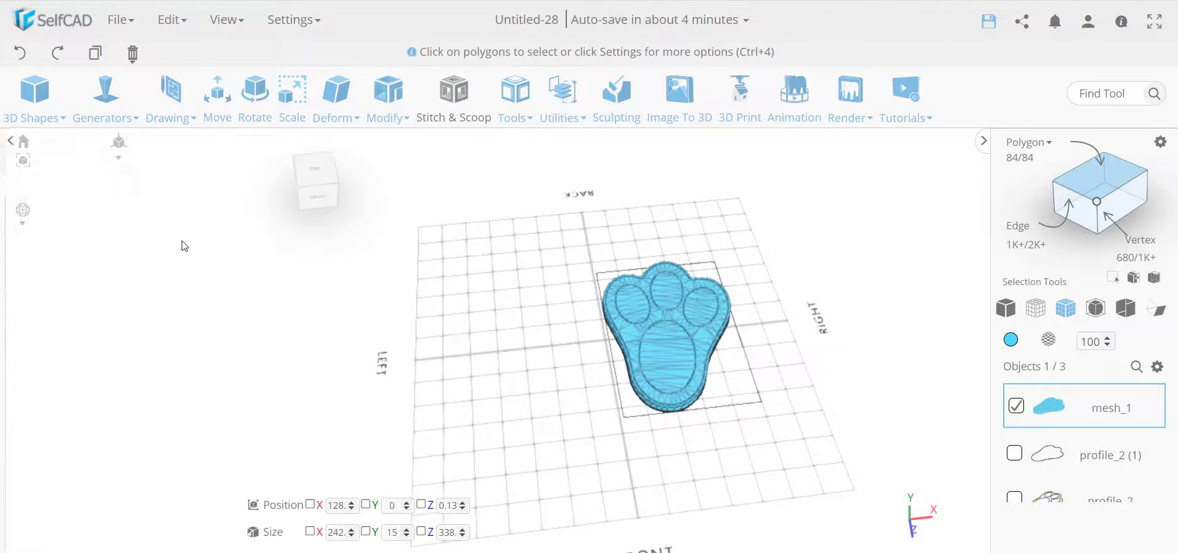
pyautogui.click(216, 240)
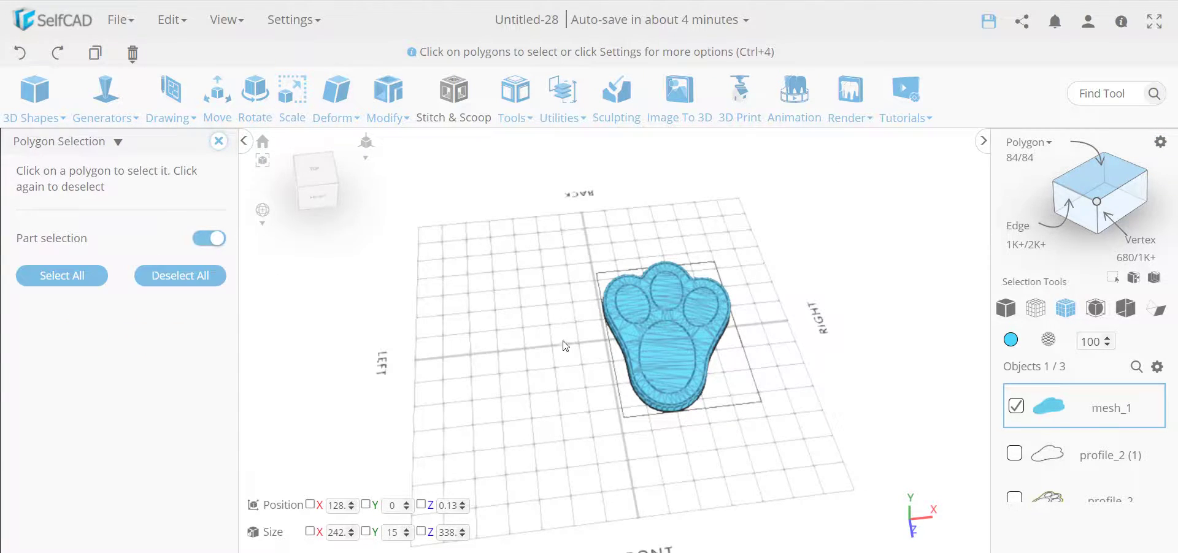
pyautogui.click(654, 345)
pyautogui.click(624, 311)
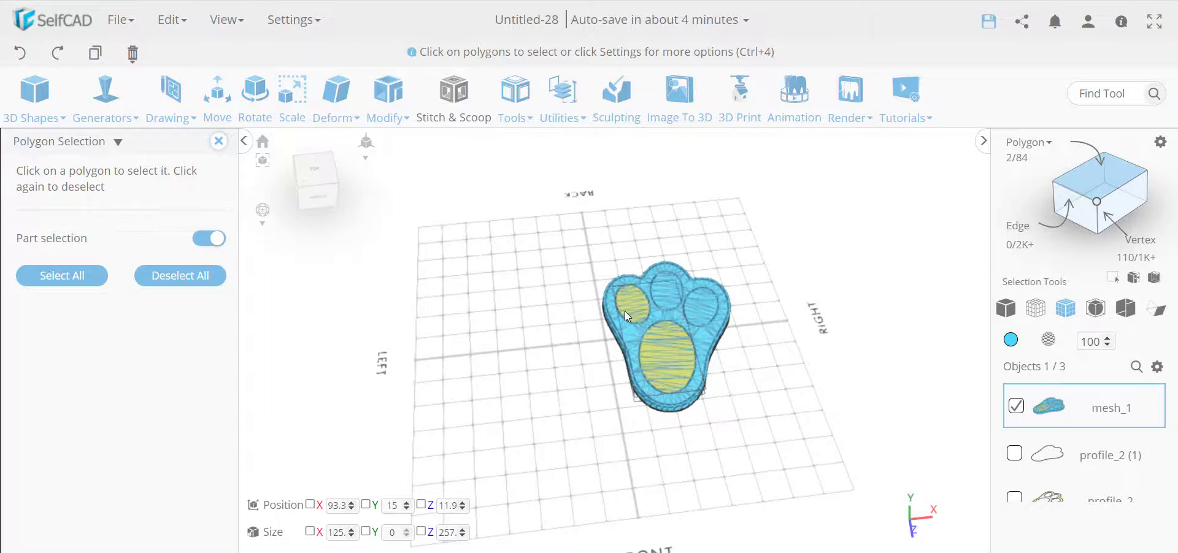
pyautogui.click(662, 300)
pyautogui.click(716, 309)
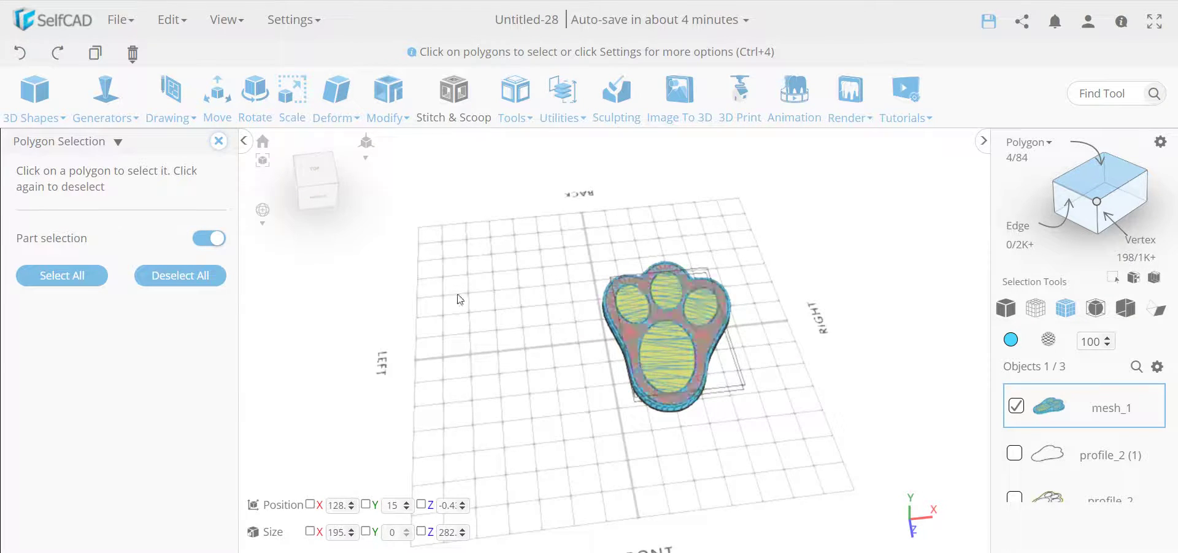
pyautogui.click(218, 141)
# Step: Extrude the selected large pad and toe pad faces by 5 with Cut Intersections enabled
pyautogui.click(388, 104)
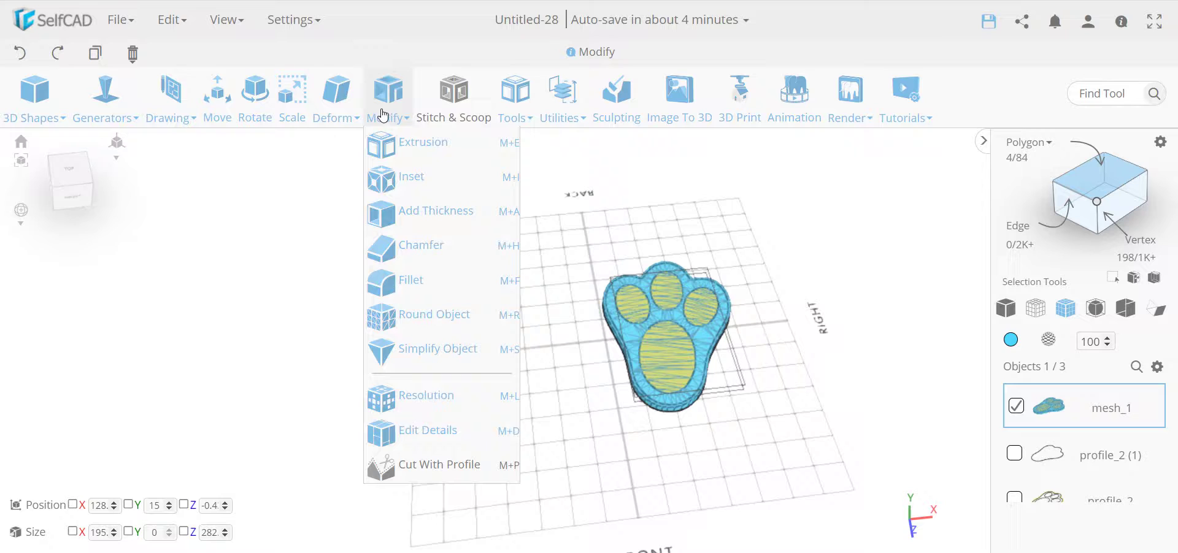
pyautogui.click(408, 143)
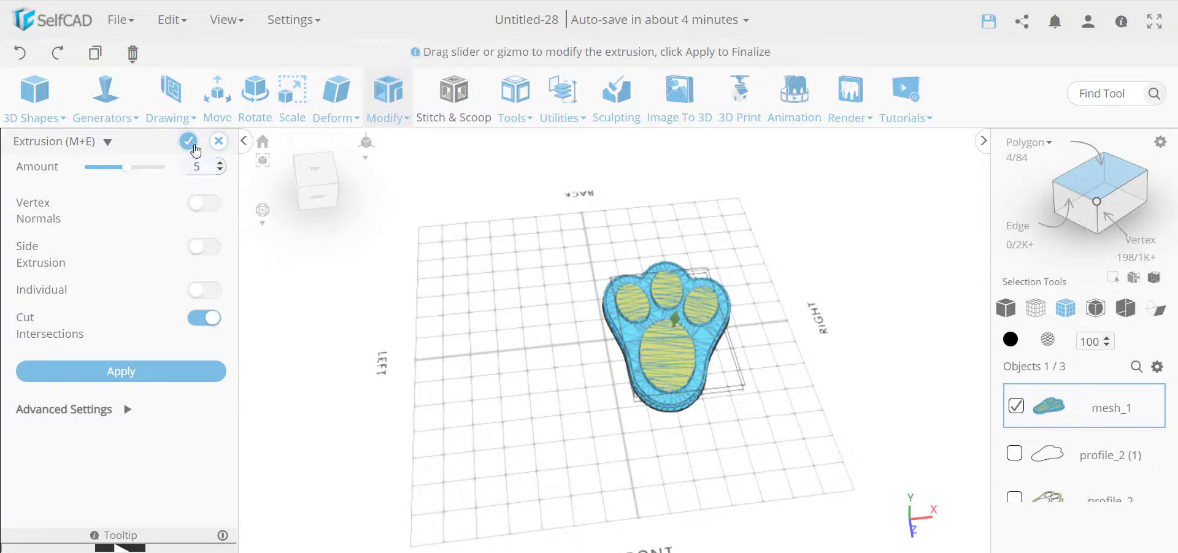
pyautogui.click(189, 142)
# Step: Test-select the narrow rim face around the foot's upper edge, inspect it up close, and clear the selection
pyautogui.moveTo(503, 399); pyautogui.dragTo(504, 358)
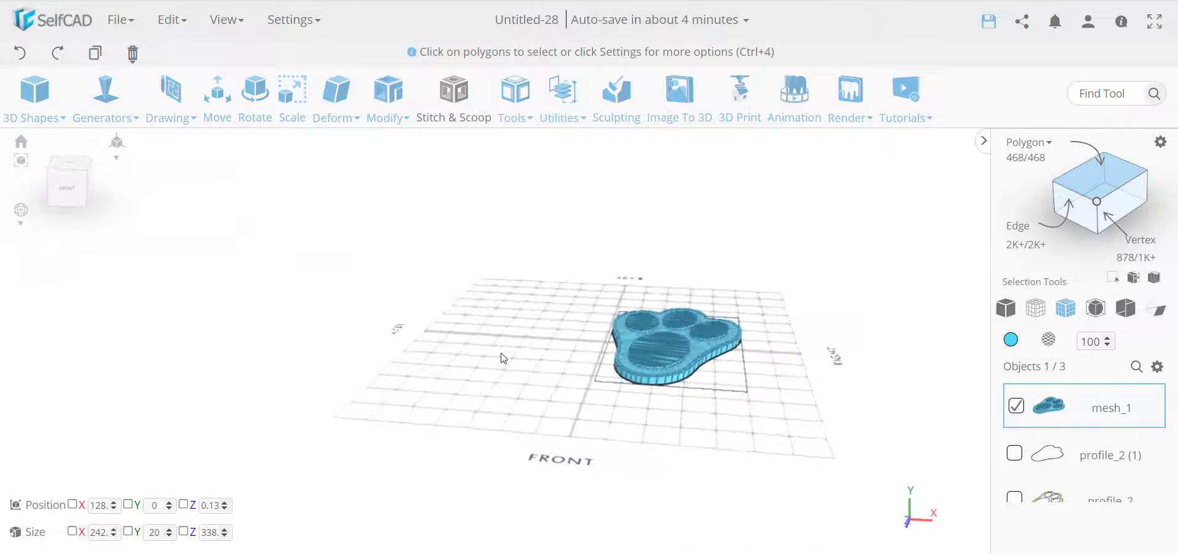
pyautogui.scroll(5, 725, 341)
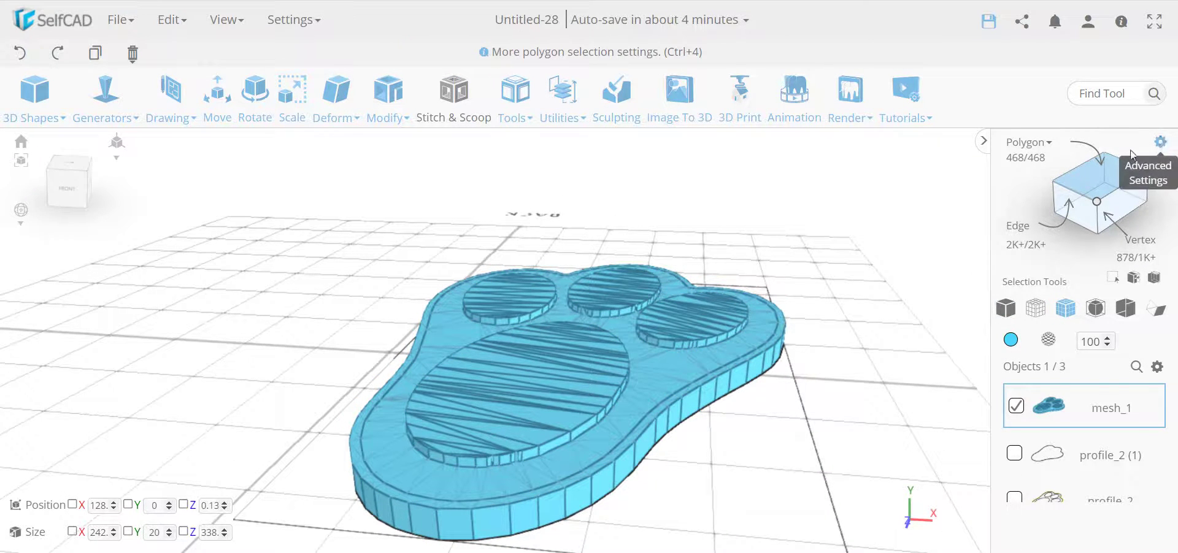
pyautogui.click(1160, 142)
pyautogui.click(216, 239)
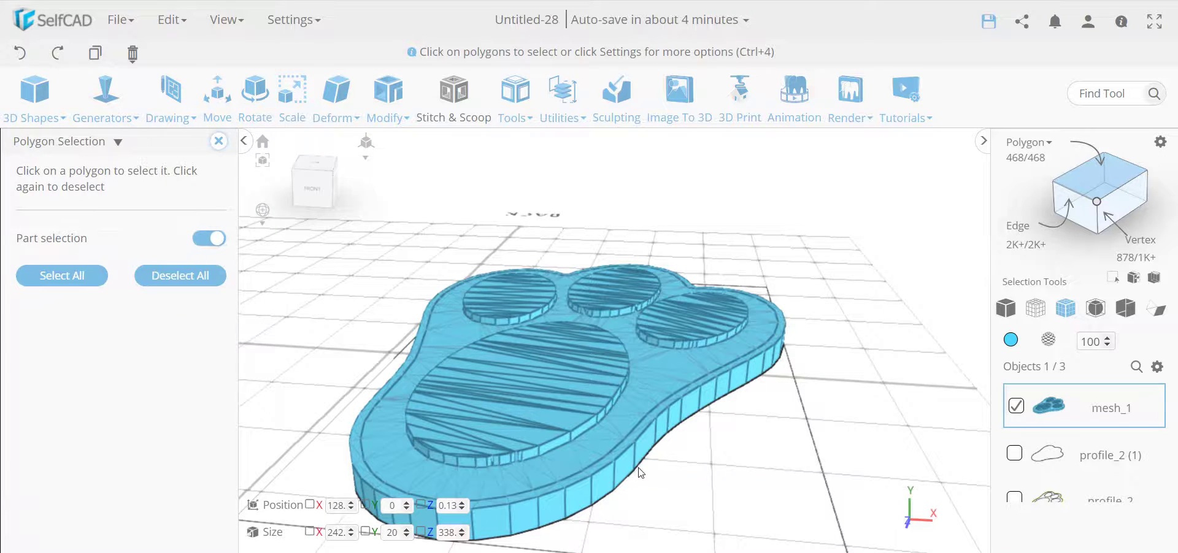
pyautogui.click(620, 454)
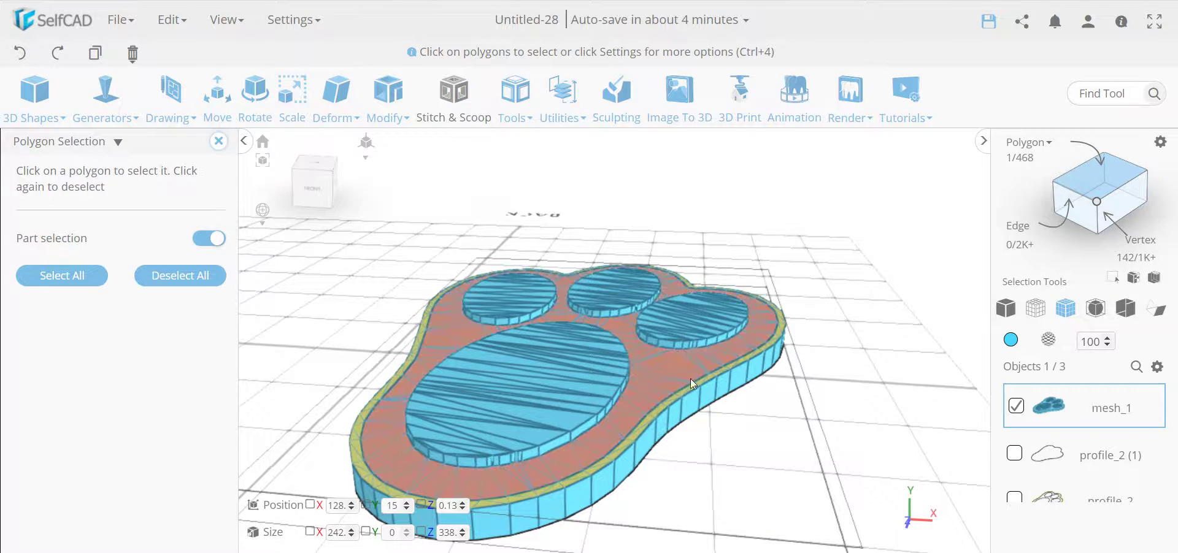
pyautogui.click(218, 141)
pyautogui.scroll(5, 739, 458)
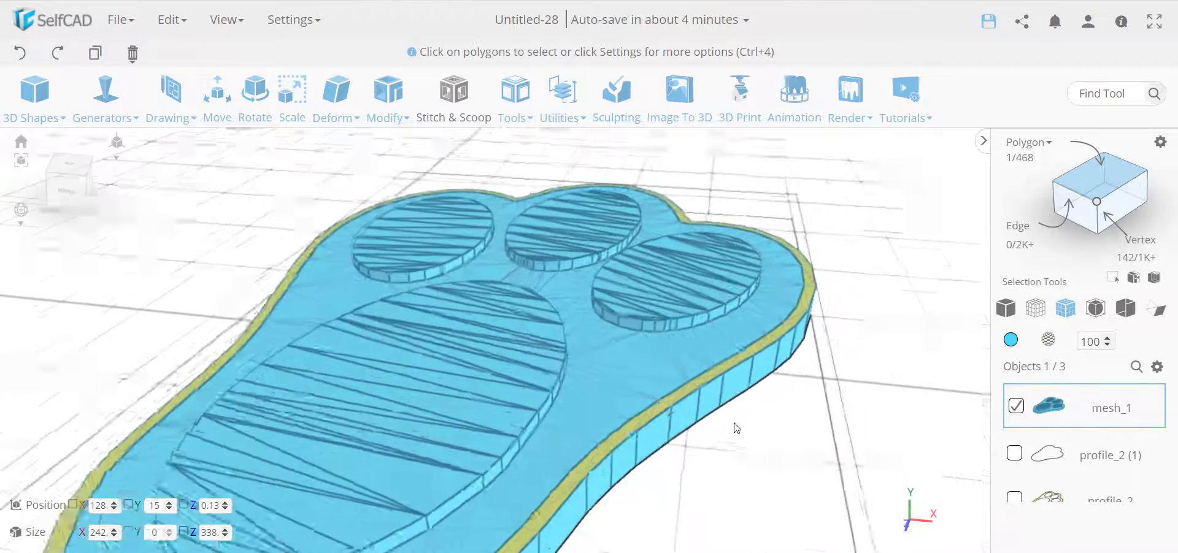
pyautogui.hotkey('ctrl', 'a')
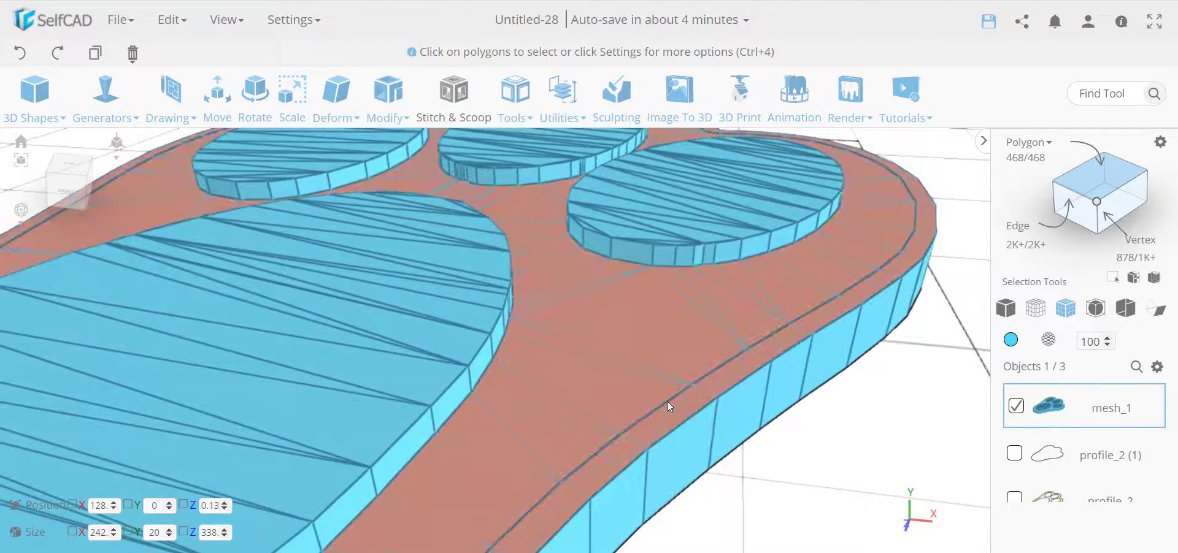
# Step: Select the foot's top surface surrounding the pads and inset it by 2
pyautogui.scroll(-5, 708, 430)
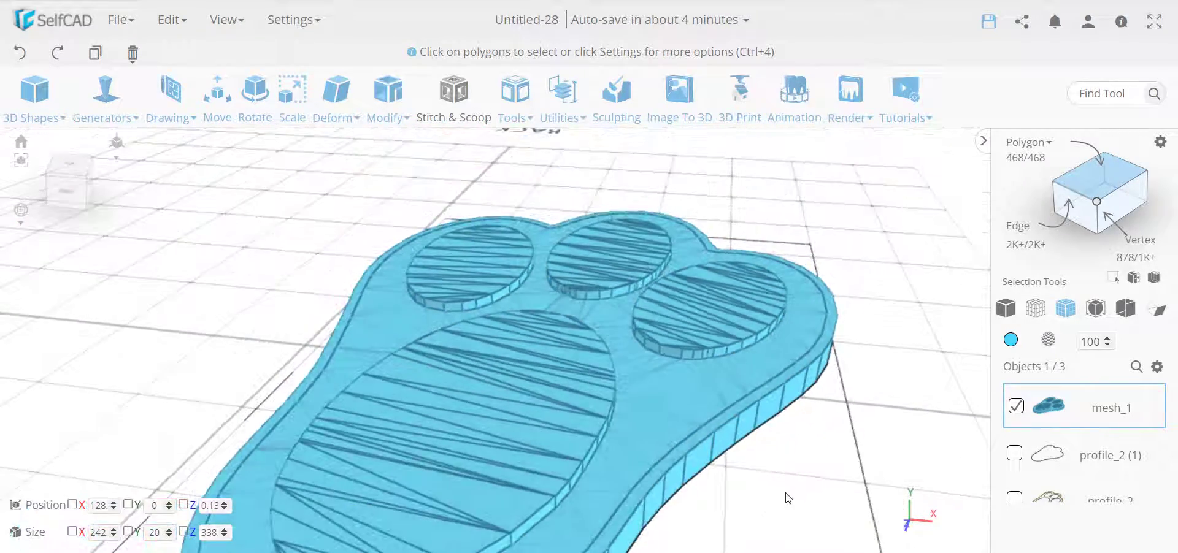
pyautogui.click(730, 417)
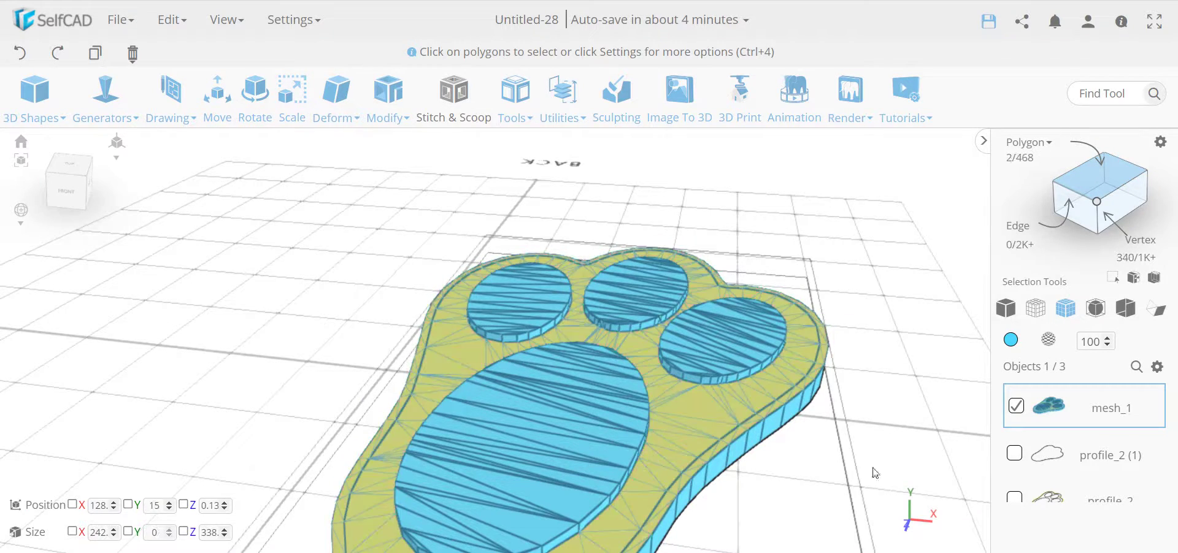
pyautogui.scroll(-2, 836, 474)
pyautogui.click(388, 98)
pyautogui.click(411, 177)
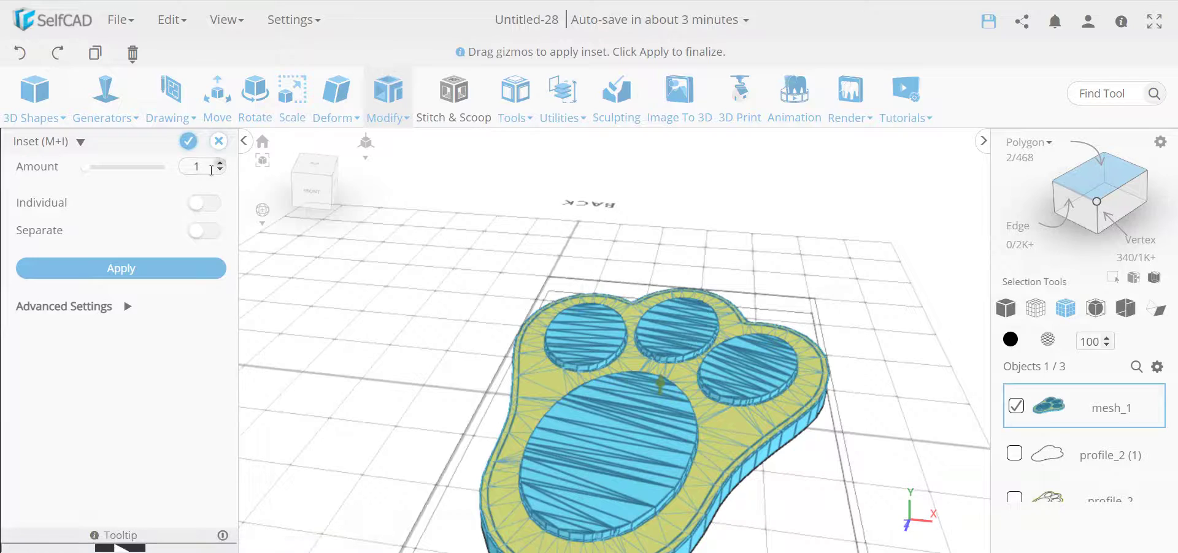
pyautogui.moveTo(701, 359); pyautogui.dragTo(465, 467)
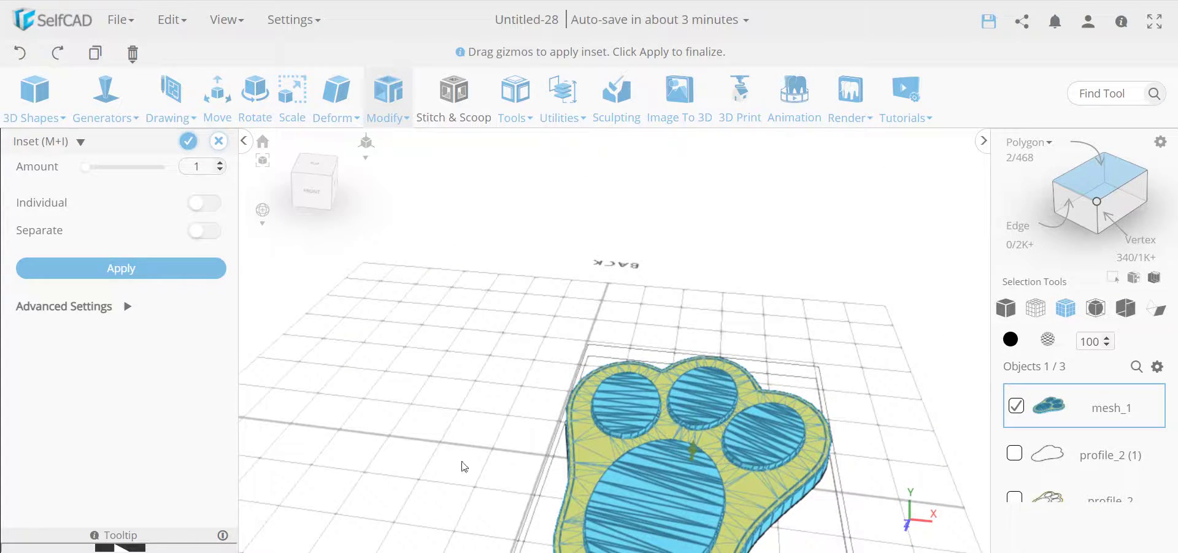
pyautogui.click(221, 164)
pyautogui.moveTo(868, 540); pyautogui.dragTo(750, 484, button='right')
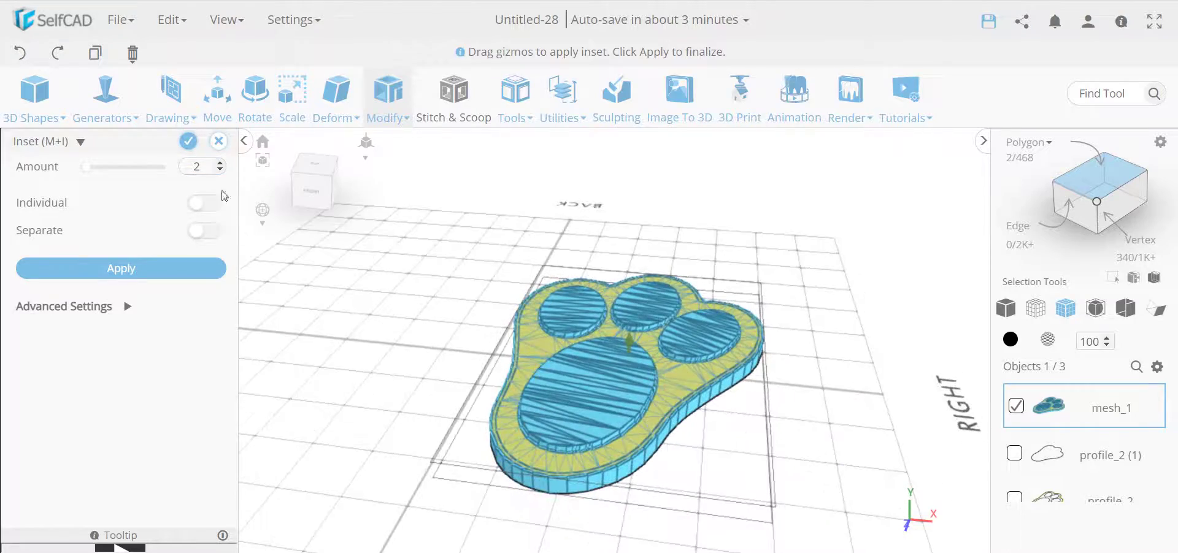
pyautogui.click(195, 143)
# Step: Select the foot's upper outer edge all the way around in edge mode with Loop selection enabled
pyautogui.scroll(6, 647, 343)
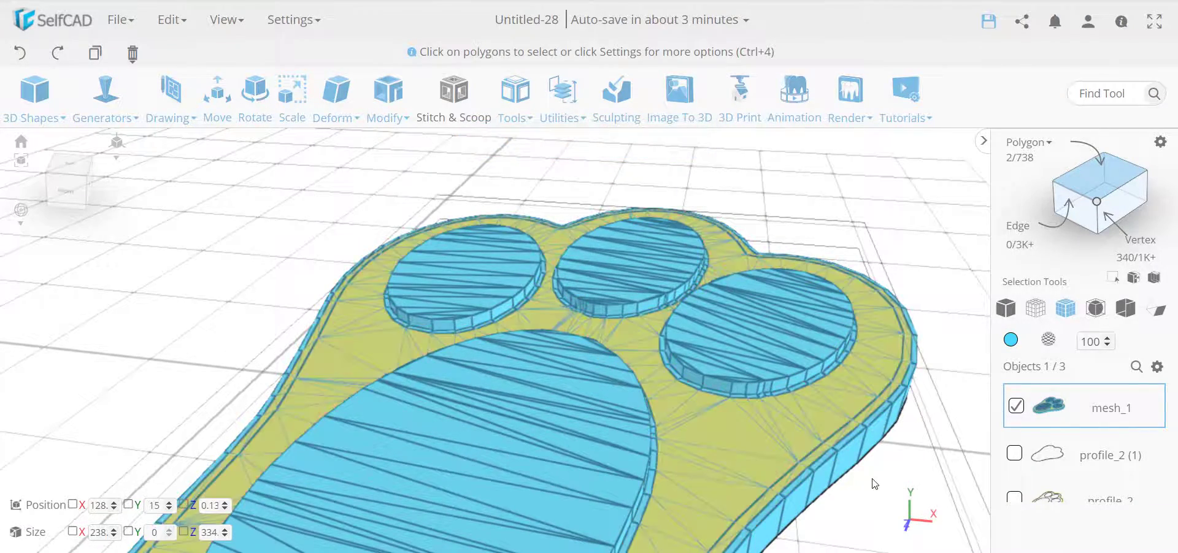
pyautogui.hotkey('ctrl', 'a')
pyautogui.click(838, 476)
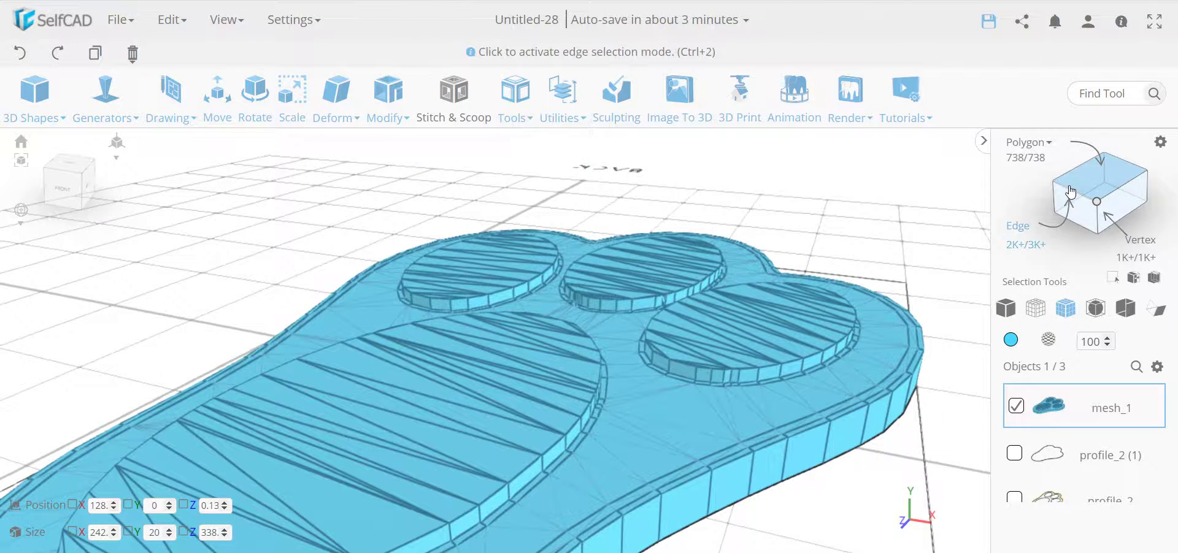
pyautogui.click(1160, 142)
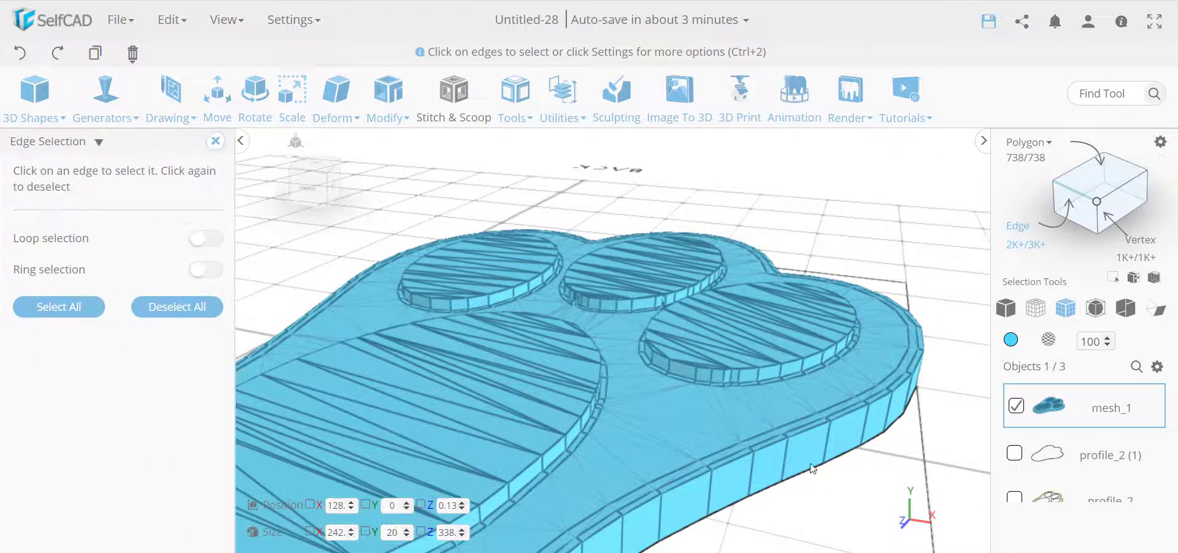
pyautogui.click(220, 241)
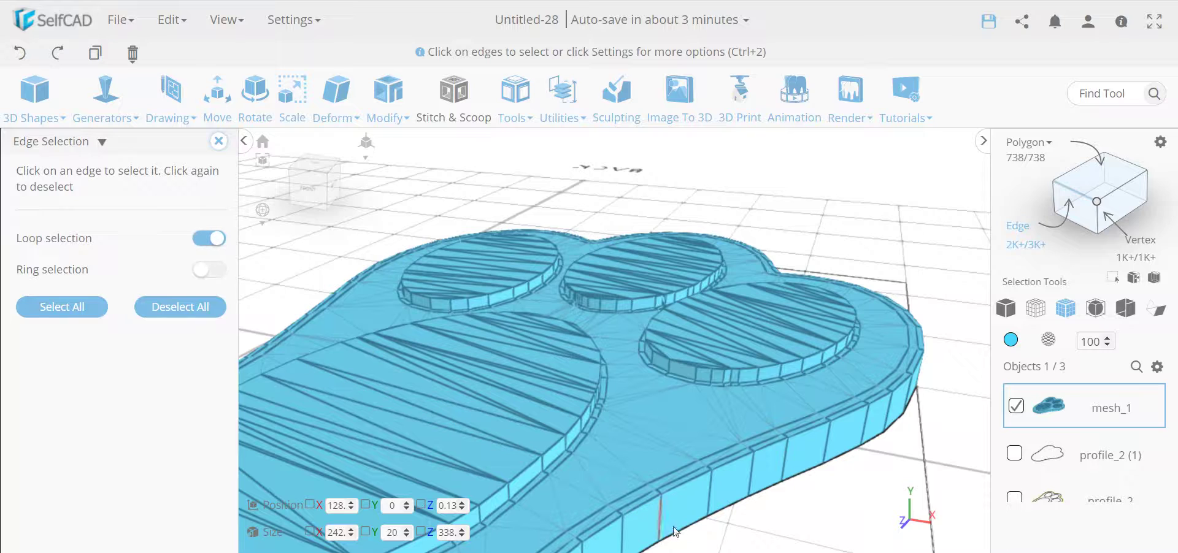
pyautogui.click(672, 487)
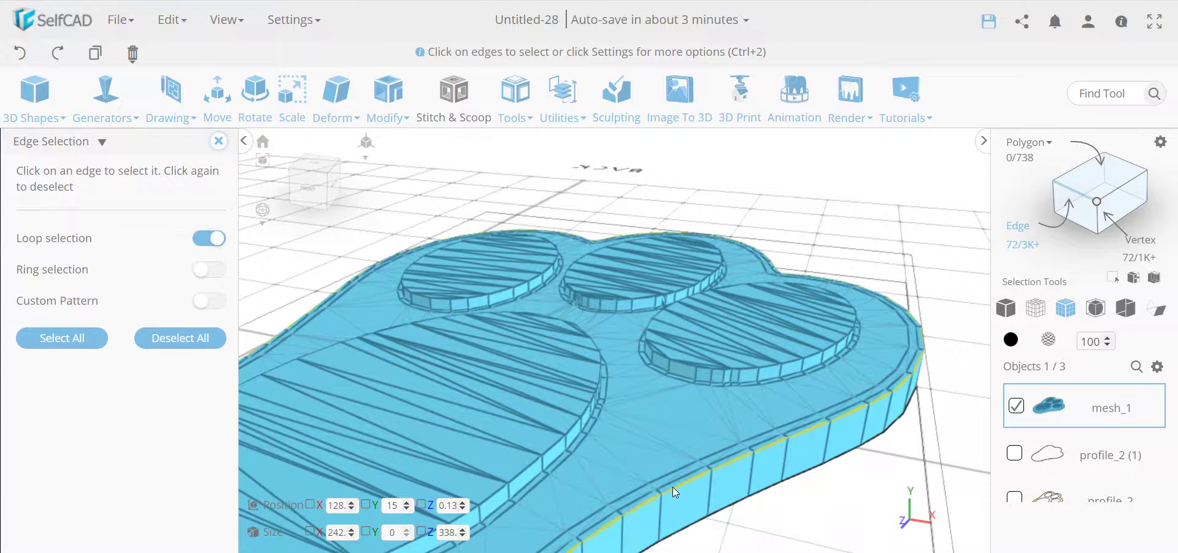
pyautogui.click(219, 143)
# Step: Try a Fillet preview on the foot's upper outer edge loop at level 4 and inspect the rounding up close
pyautogui.click(388, 116)
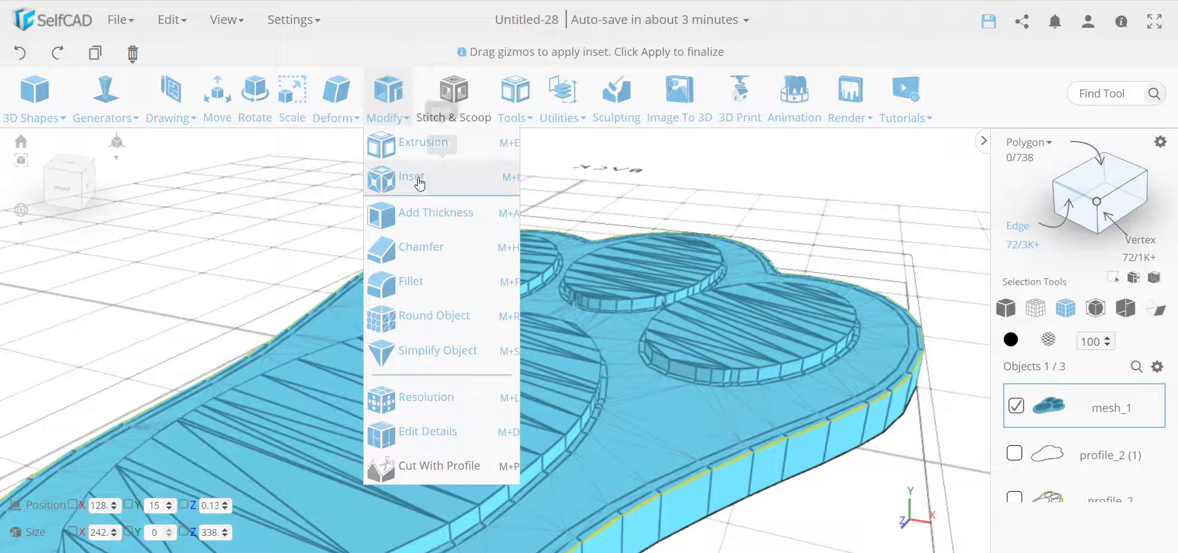
pyautogui.click(443, 281)
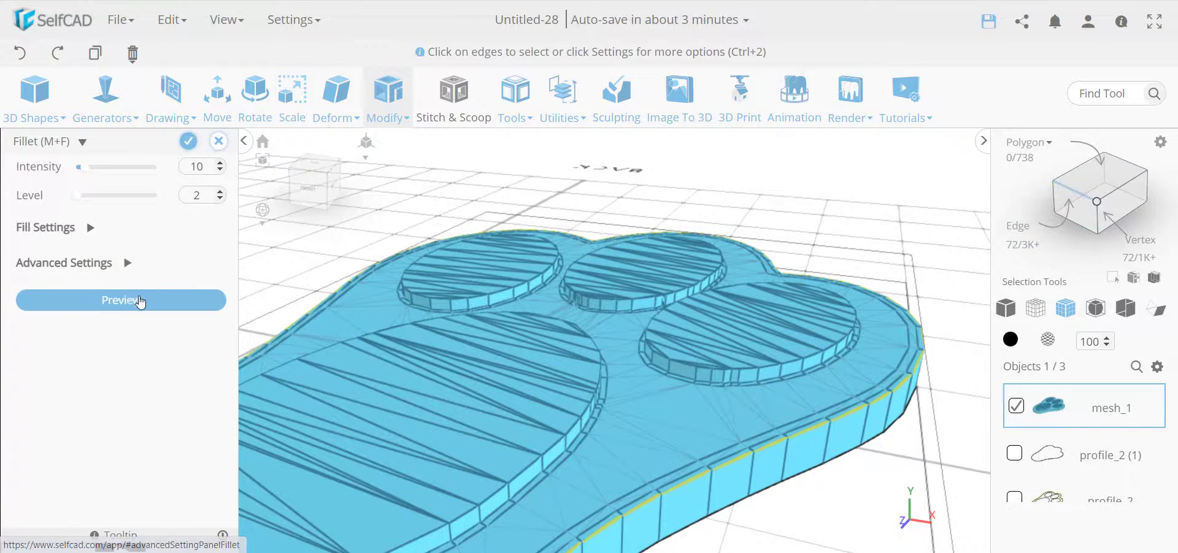
pyautogui.click(139, 300)
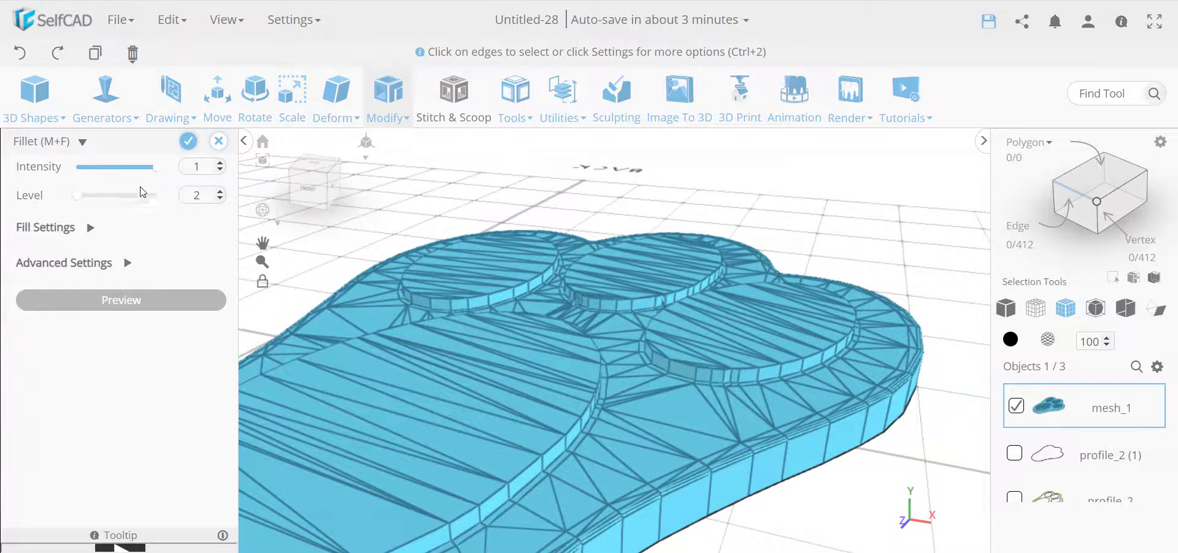
pyautogui.moveTo(84, 203); pyautogui.dragTo(93, 197)
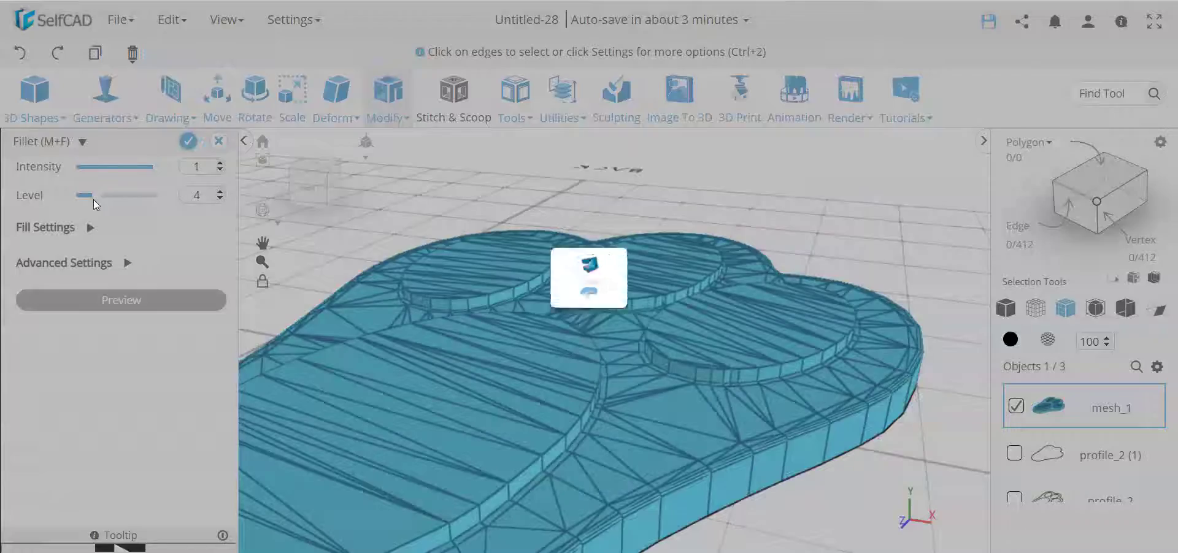
pyautogui.scroll(5, 722, 471)
pyautogui.scroll(-5, 743, 470)
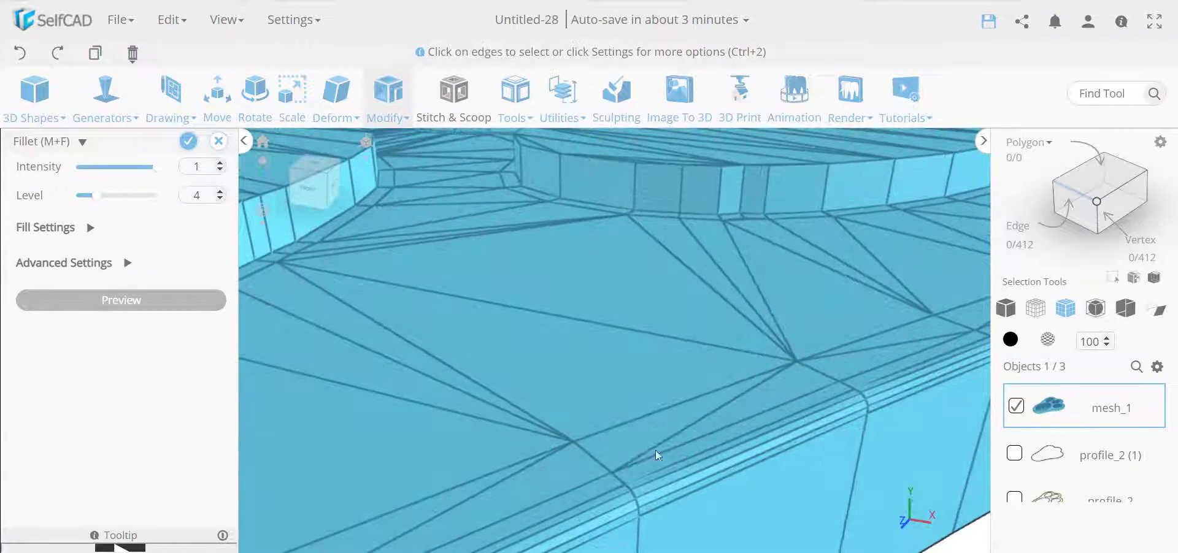
pyautogui.moveTo(739, 513); pyautogui.dragTo(767, 461, button='right')
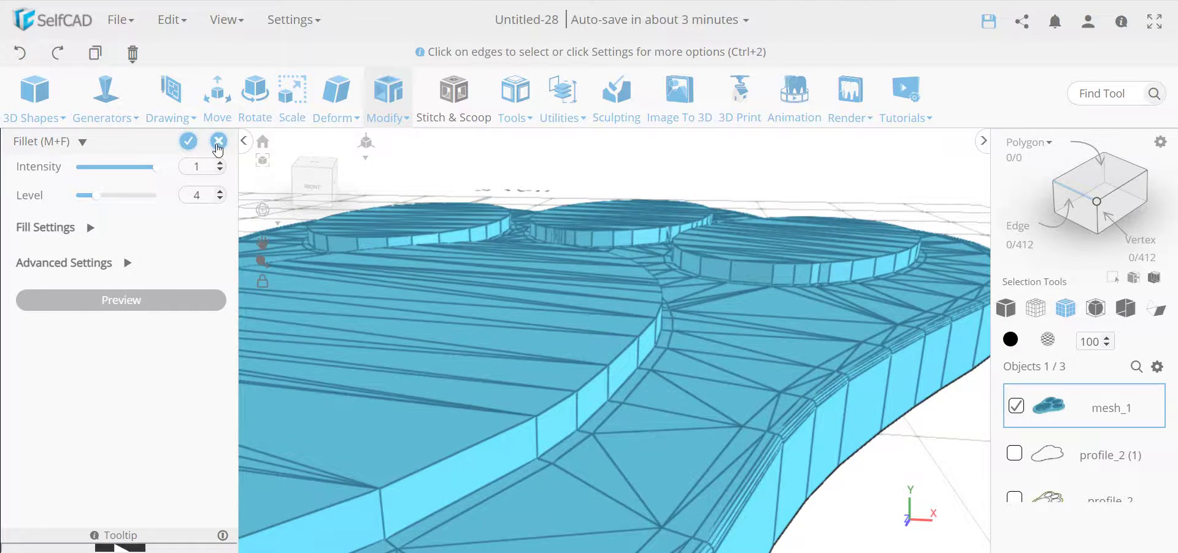
pyautogui.click(218, 141)
# Step: Clear the edge loop selection and hide the whole foot mesh
pyautogui.click(580, 327)
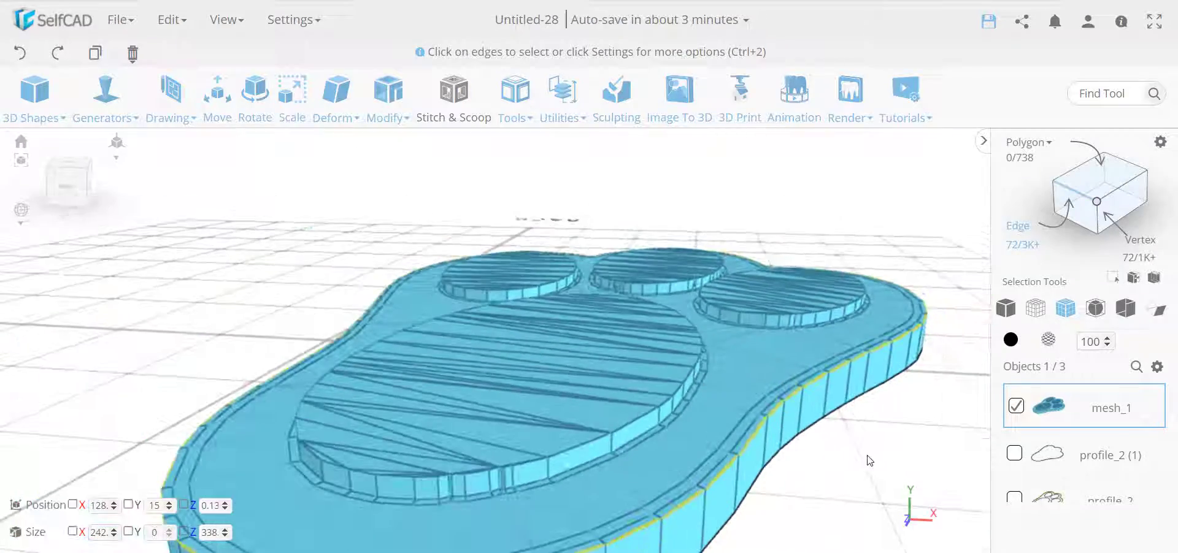
pyautogui.moveTo(875, 460); pyautogui.dragTo(838, 453, button='right')
pyautogui.scroll(-5, 838, 453)
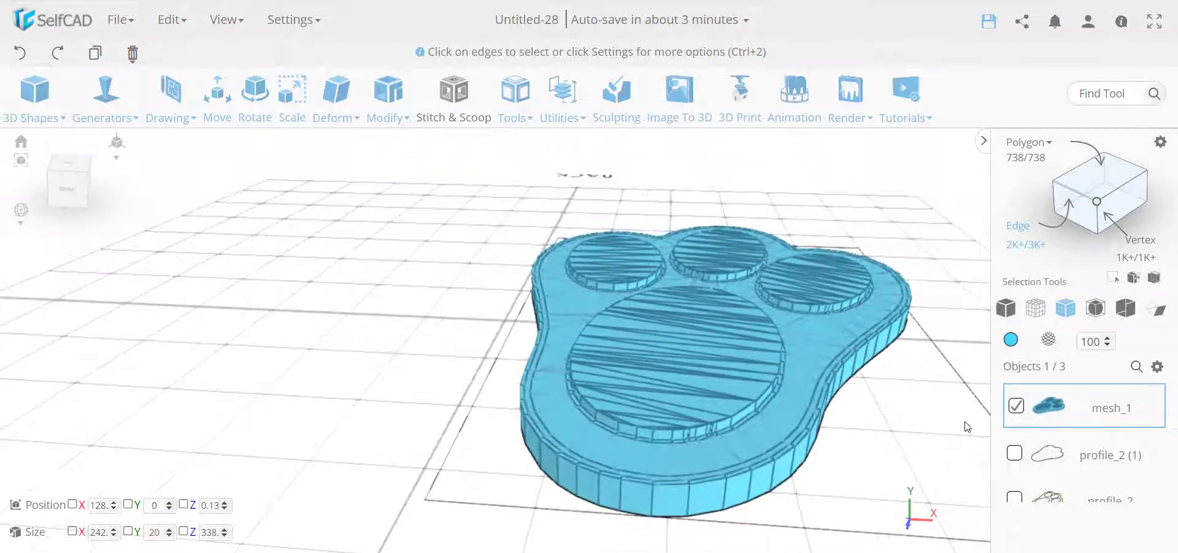
pyautogui.click(1157, 367)
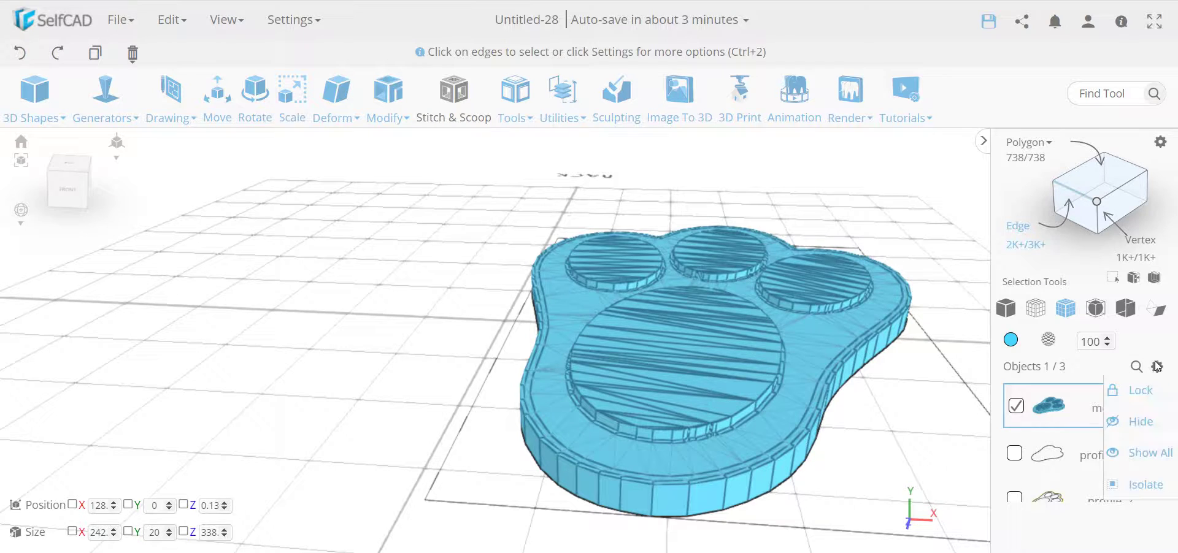
pyautogui.click(1152, 423)
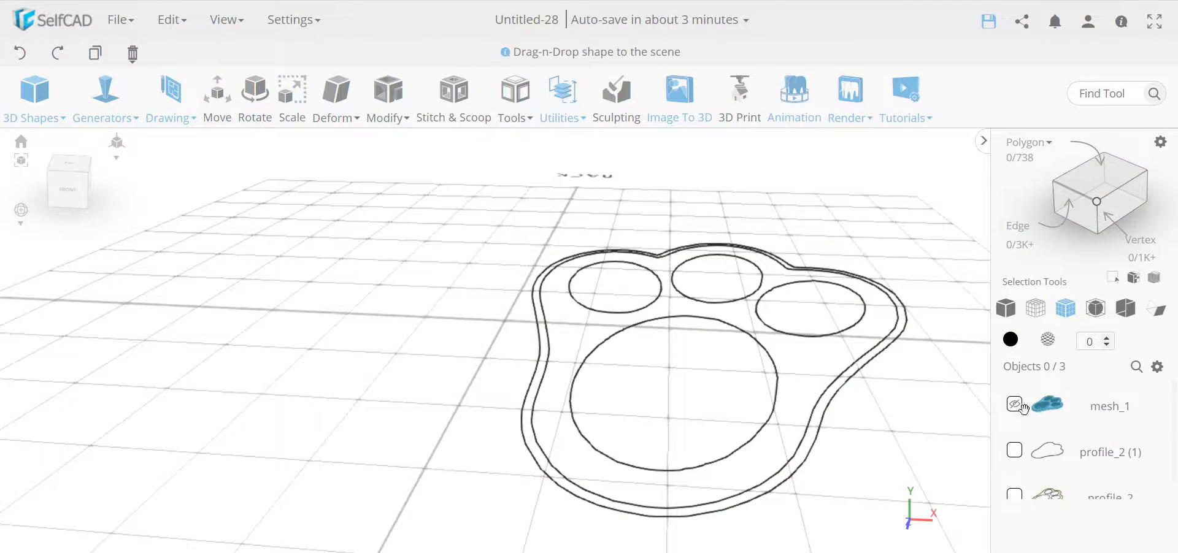
# Step: Hide both foot profiles and show only the outer outline, profile_2 (1), again
pyautogui.moveTo(854, 439); pyautogui.dragTo(816, 405)
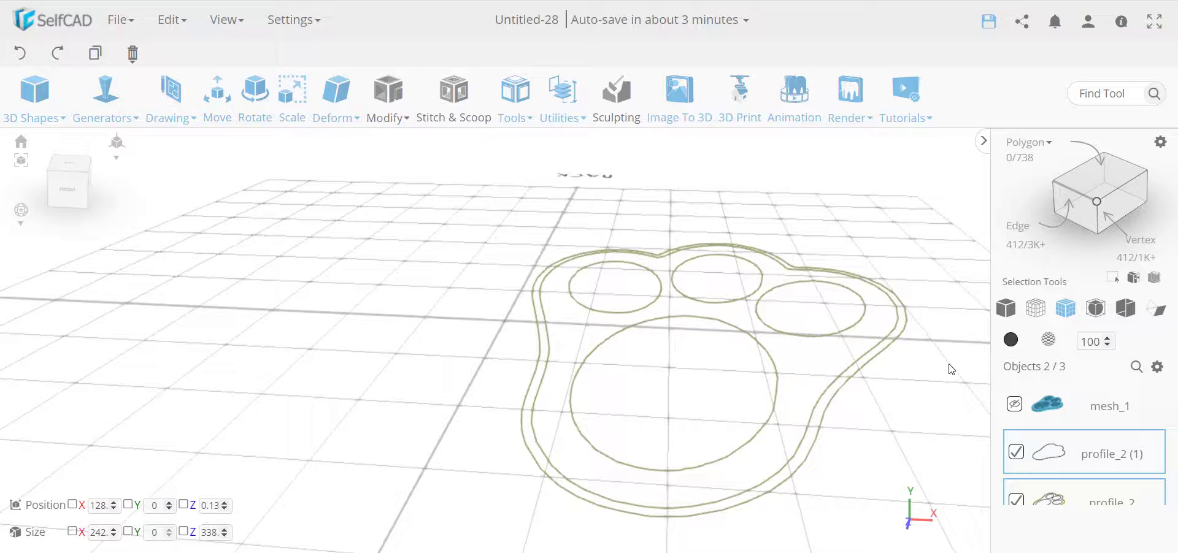
pyautogui.click(1157, 367)
pyautogui.click(1147, 429)
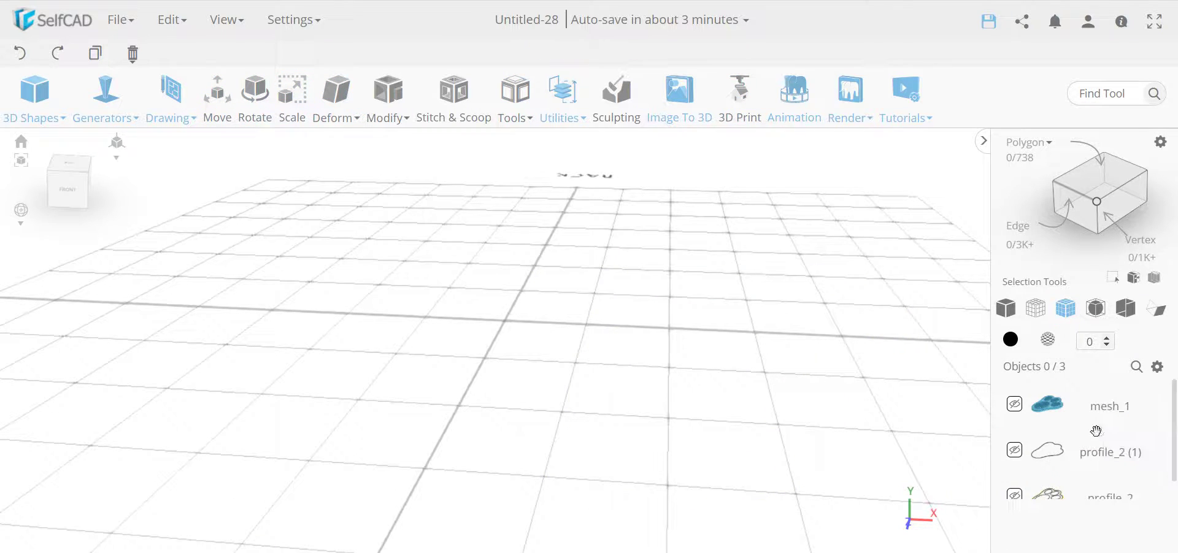
pyautogui.scroll(-1, 1087, 458)
pyautogui.click(1015, 426)
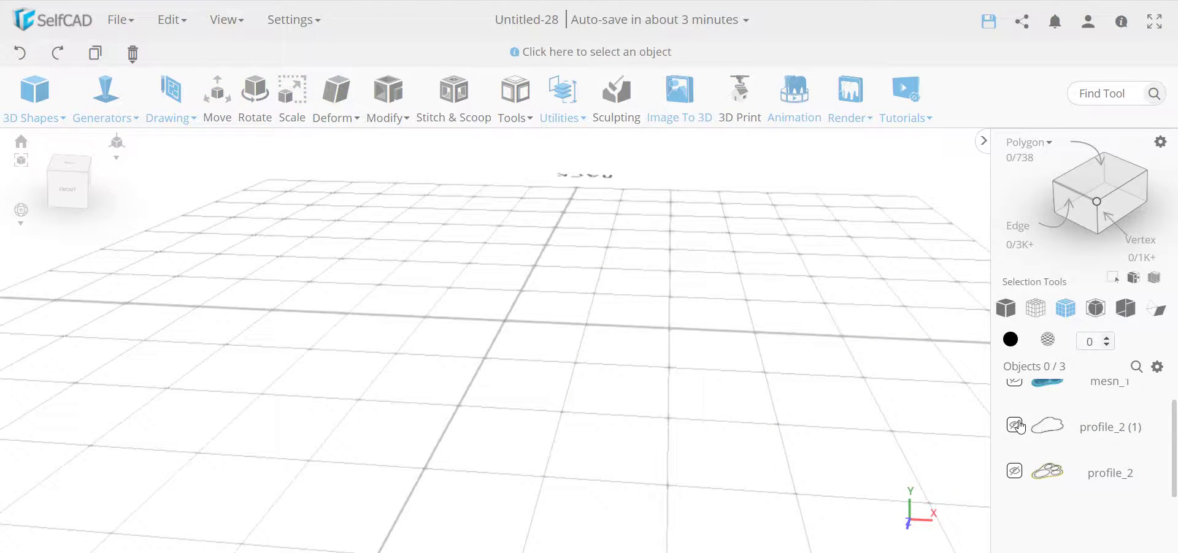
pyautogui.click(925, 433)
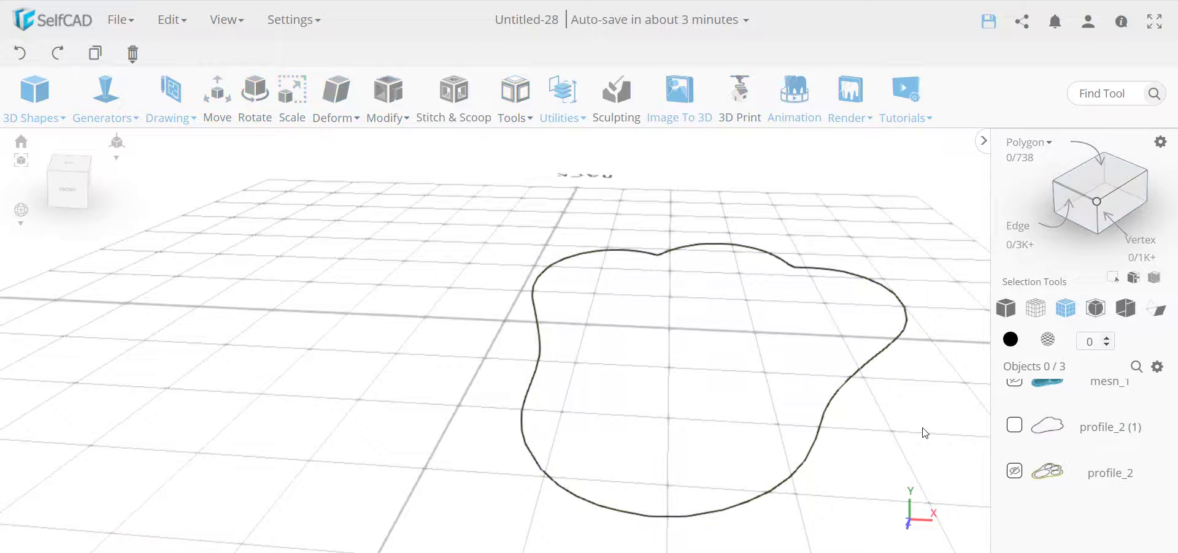
# Step: Sketch a 32-edge circle with a 10 mm radius on the Bottom / Top plane beside the foot outline
pyautogui.moveTo(168, 116)
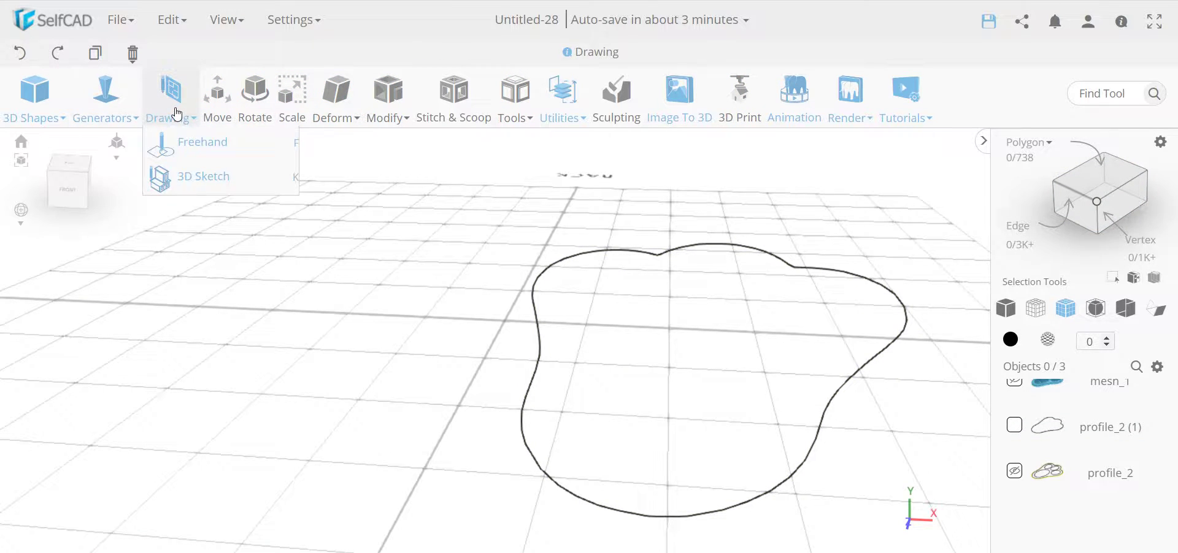
pyautogui.click(205, 179)
pyautogui.click(25, 198)
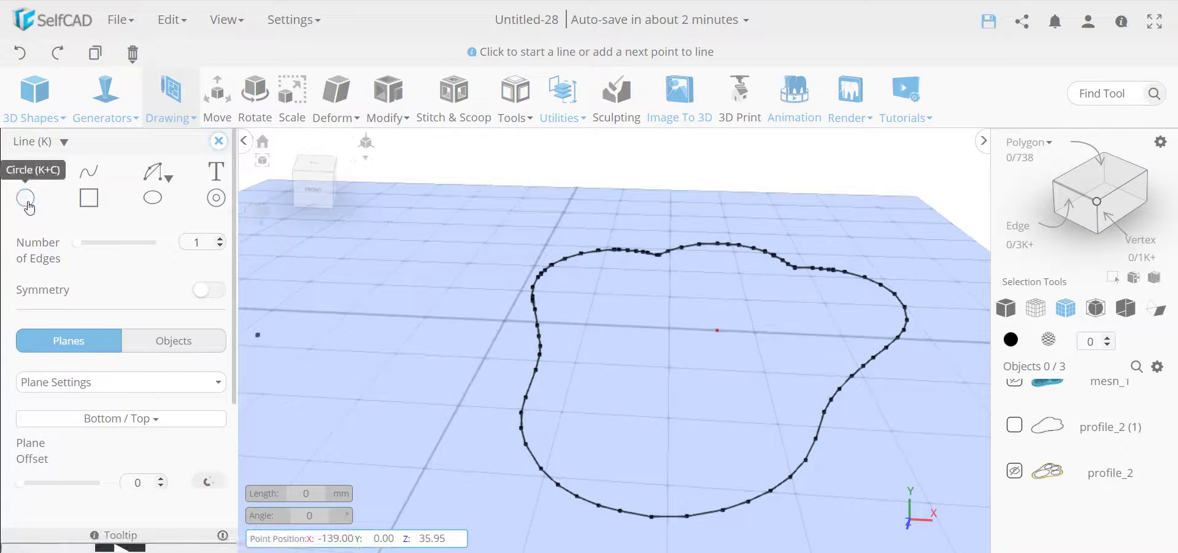
pyautogui.click(410, 375)
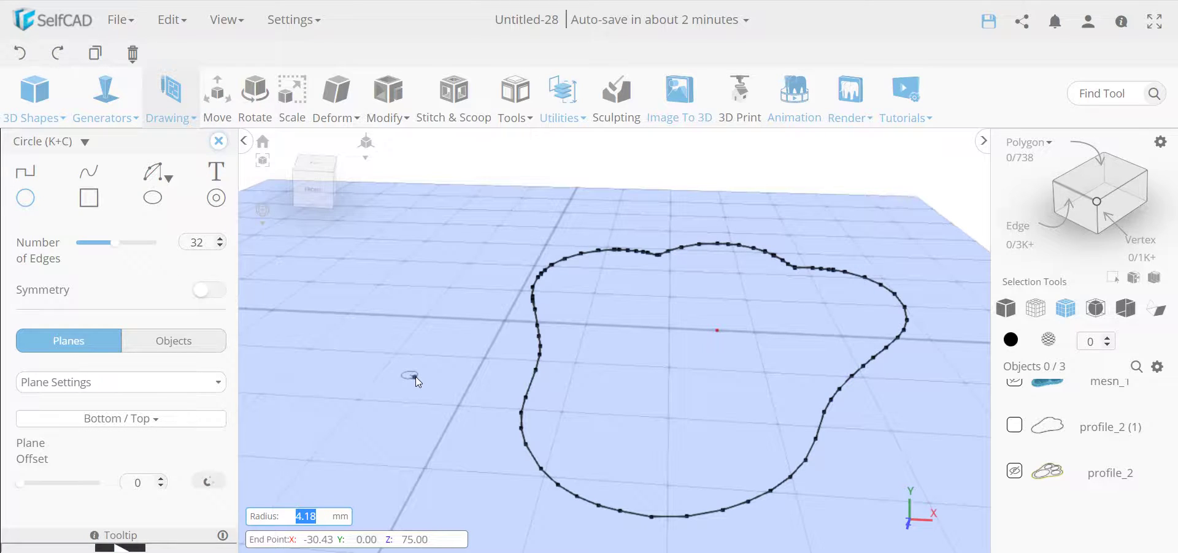
pyautogui.write('10')
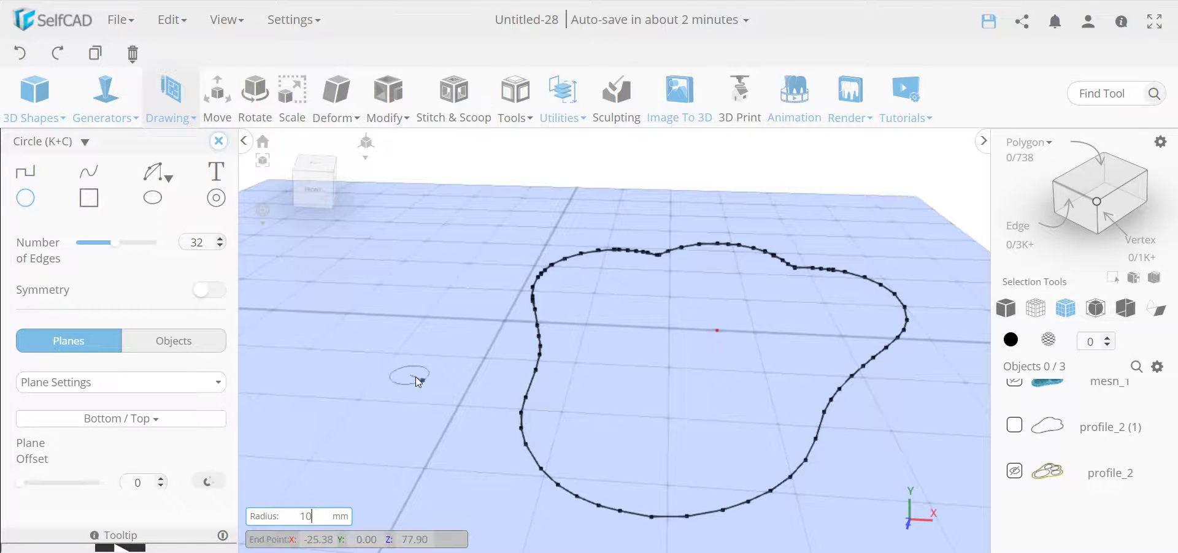
pyautogui.press('Return')
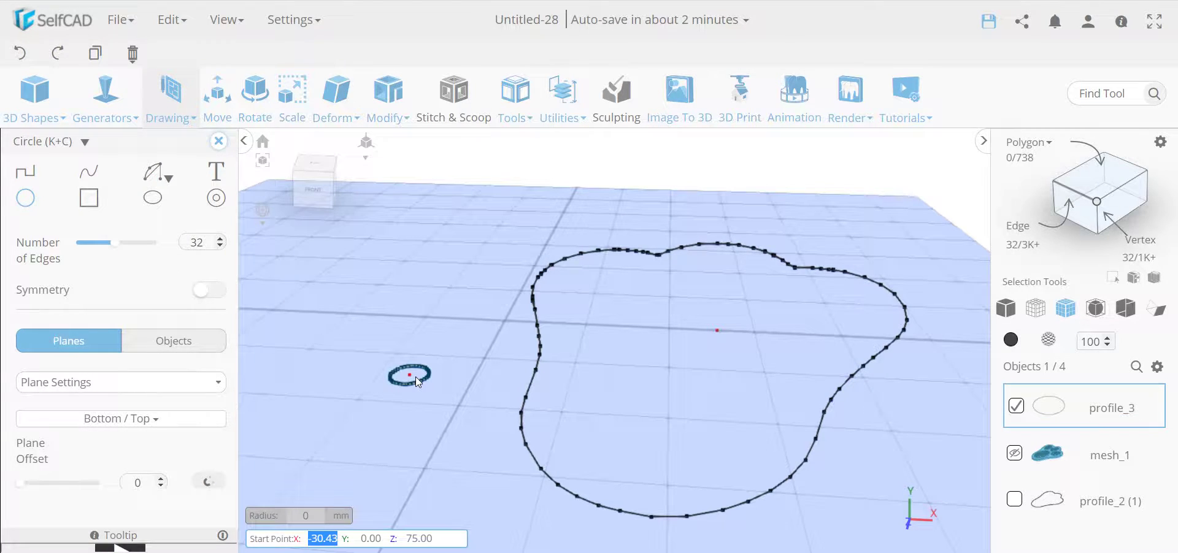
pyautogui.click(218, 142)
# Step: Select the circle and the foot outline and extrude the circle along the outline with Follow Path
pyautogui.moveTo(805, 514); pyautogui.dragTo(731, 462)
pyautogui.click(562, 116)
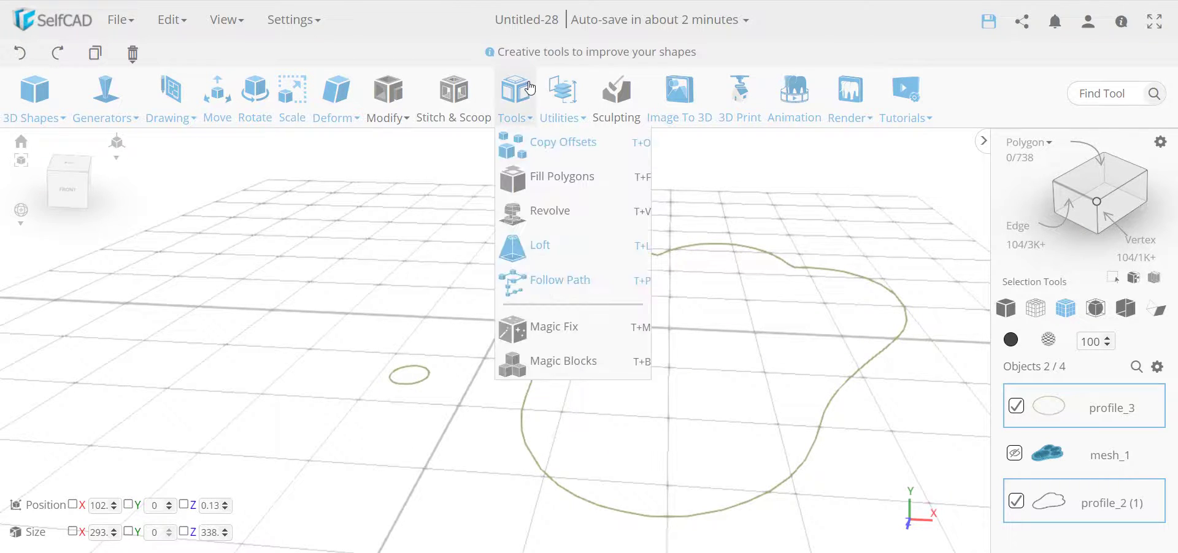
pyautogui.moveTo(521, 131)
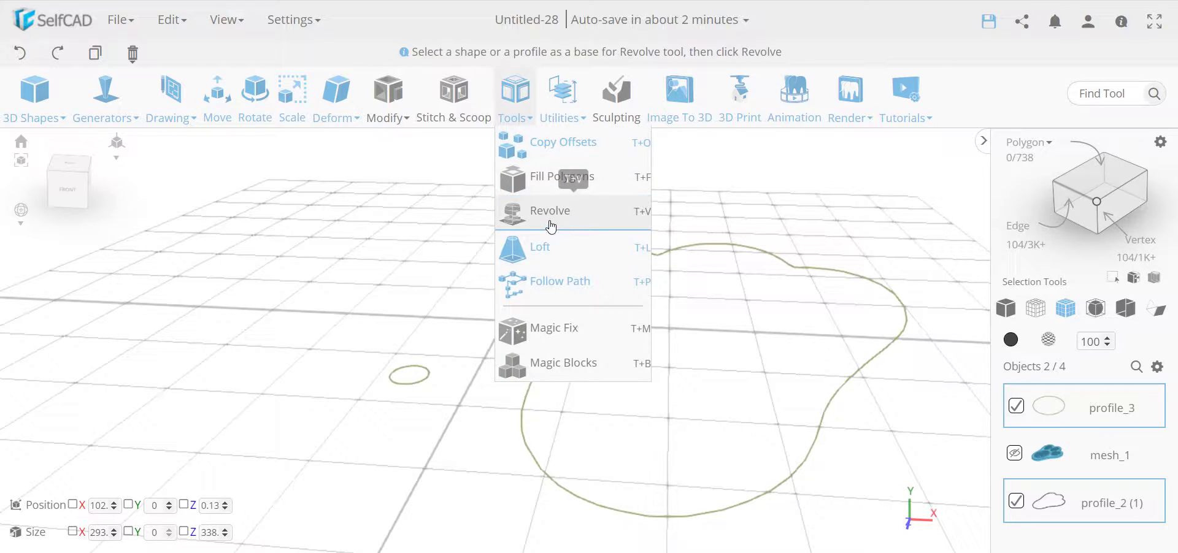
pyautogui.click(565, 278)
pyautogui.click(165, 169)
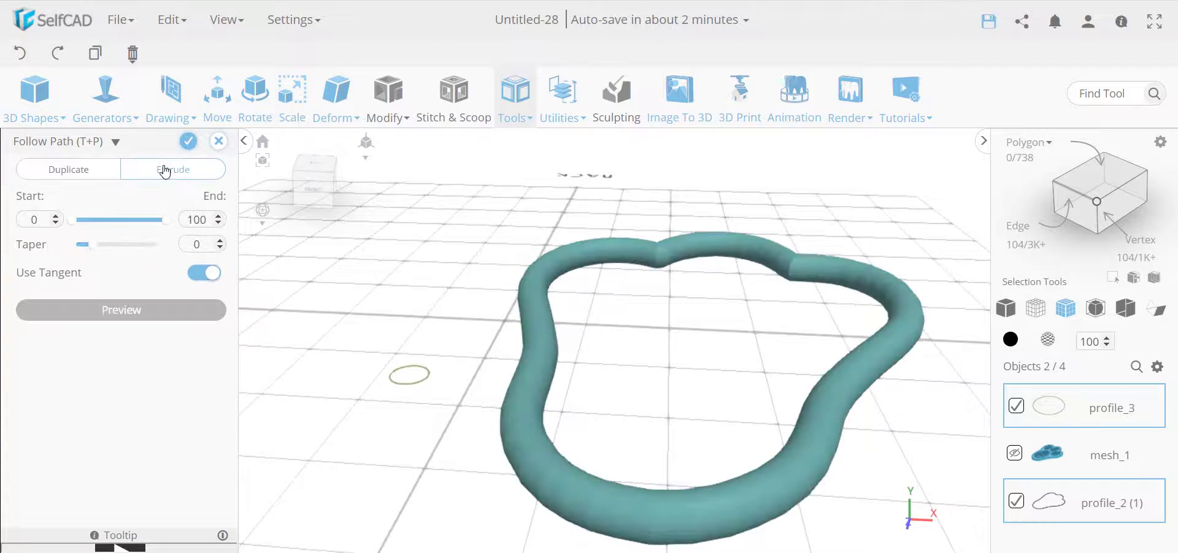
pyautogui.click(189, 142)
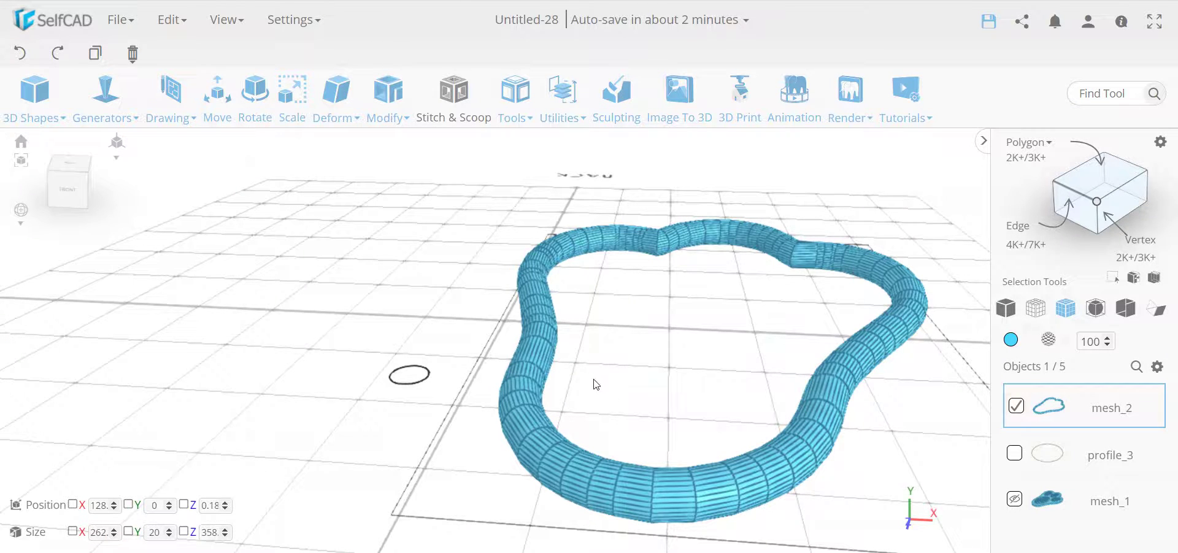
# Step: Show the hidden foot mesh again and select it together with the tube around its outline
pyautogui.click(1015, 500)
pyautogui.click(1015, 500)
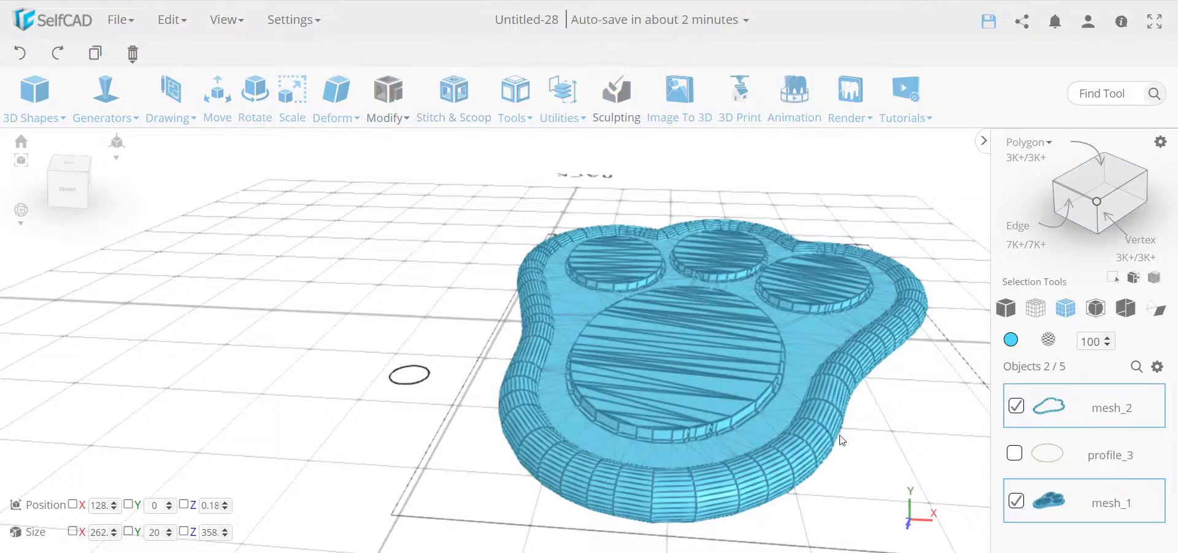
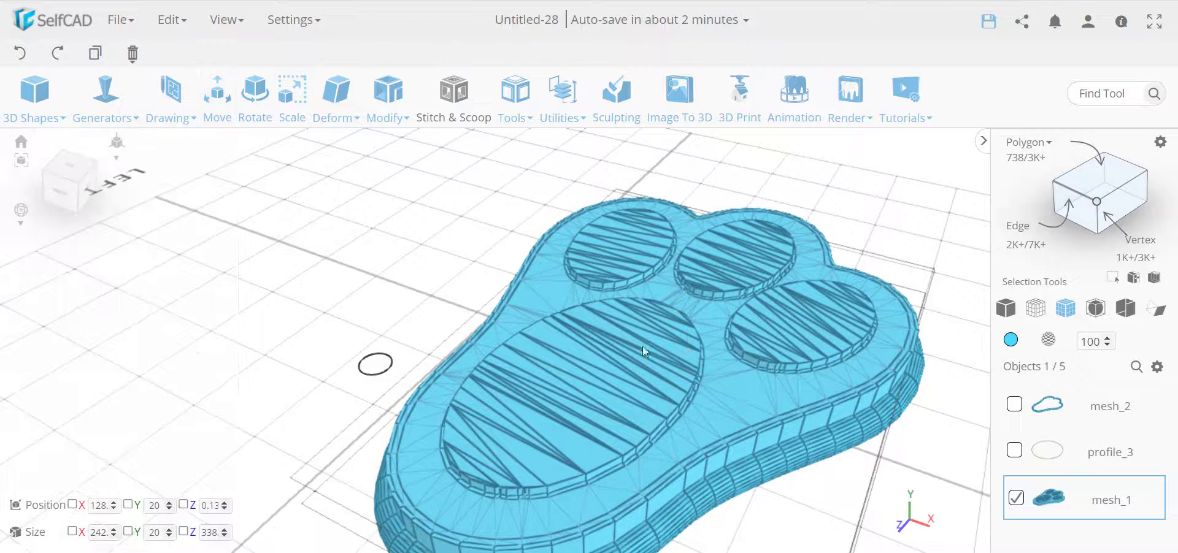
# Step: Select only the tube rim, mesh_2, and start aligning it with the foot mesh, mesh_1, as the reference
pyautogui.click(857, 484)
pyautogui.click(834, 438)
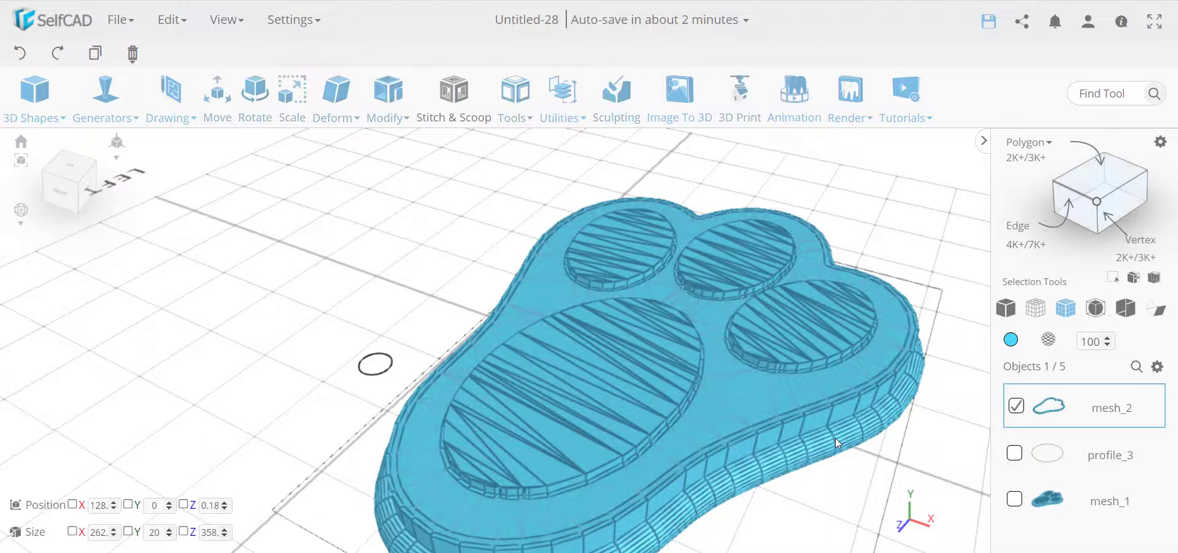
pyautogui.click(549, 83)
pyautogui.click(583, 142)
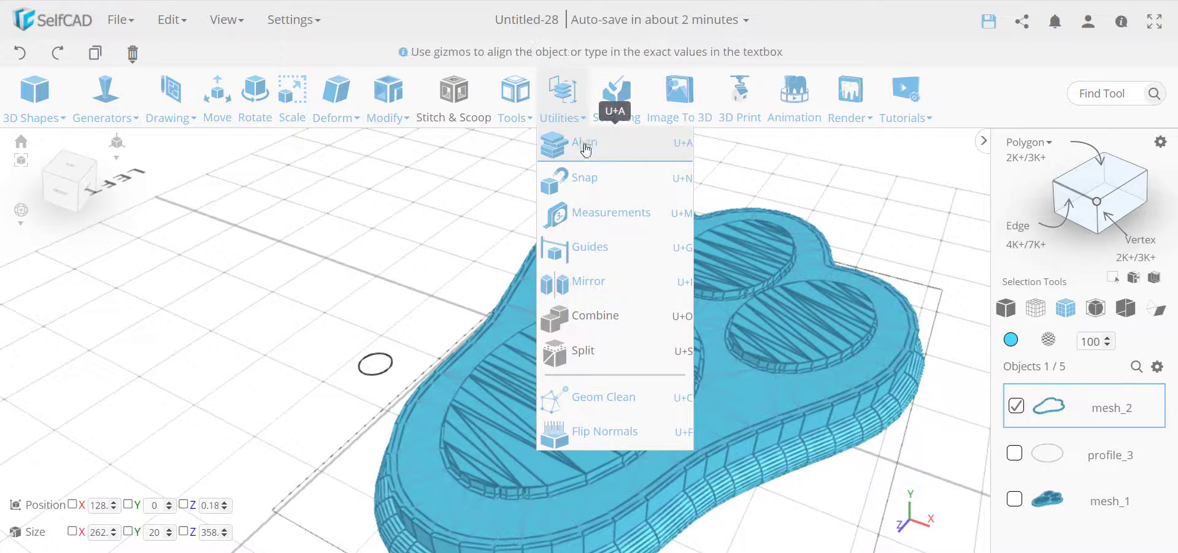
pyautogui.click(138, 193)
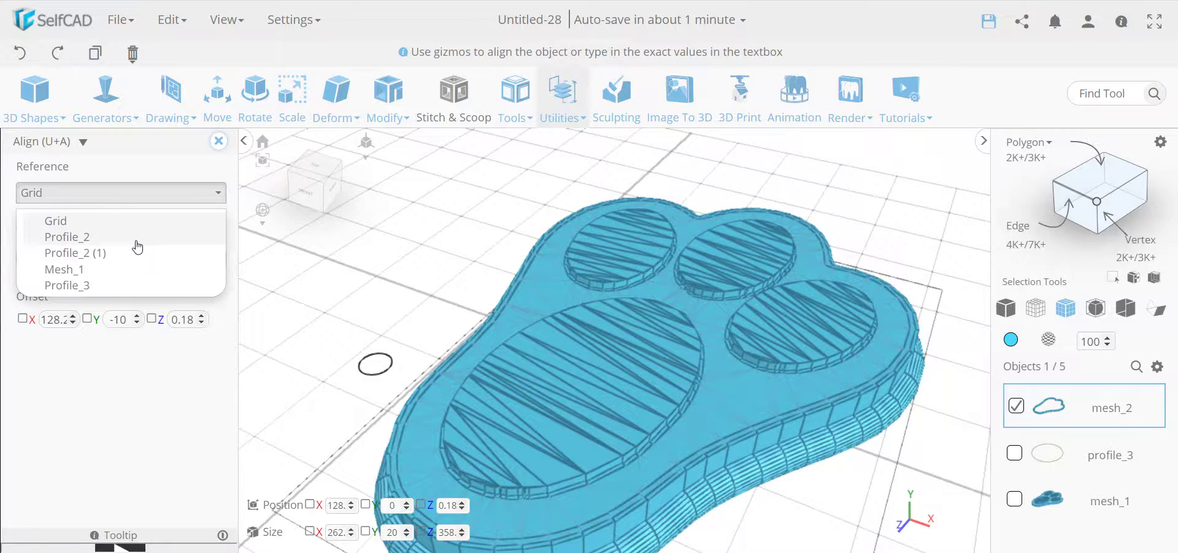
pyautogui.click(123, 272)
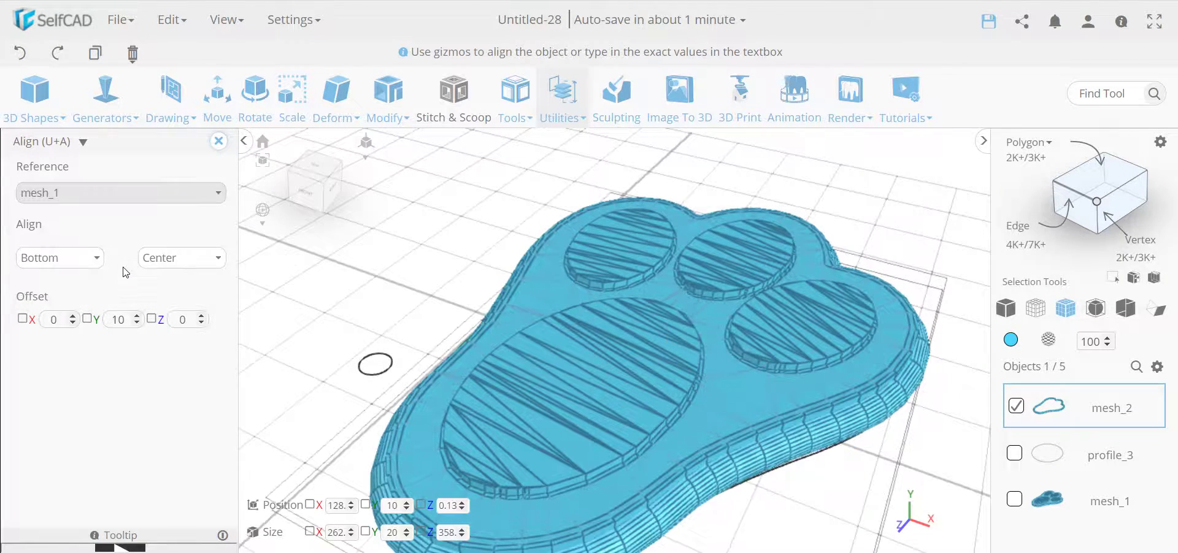
pyautogui.moveTo(745, 400); pyautogui.dragTo(859, 393)
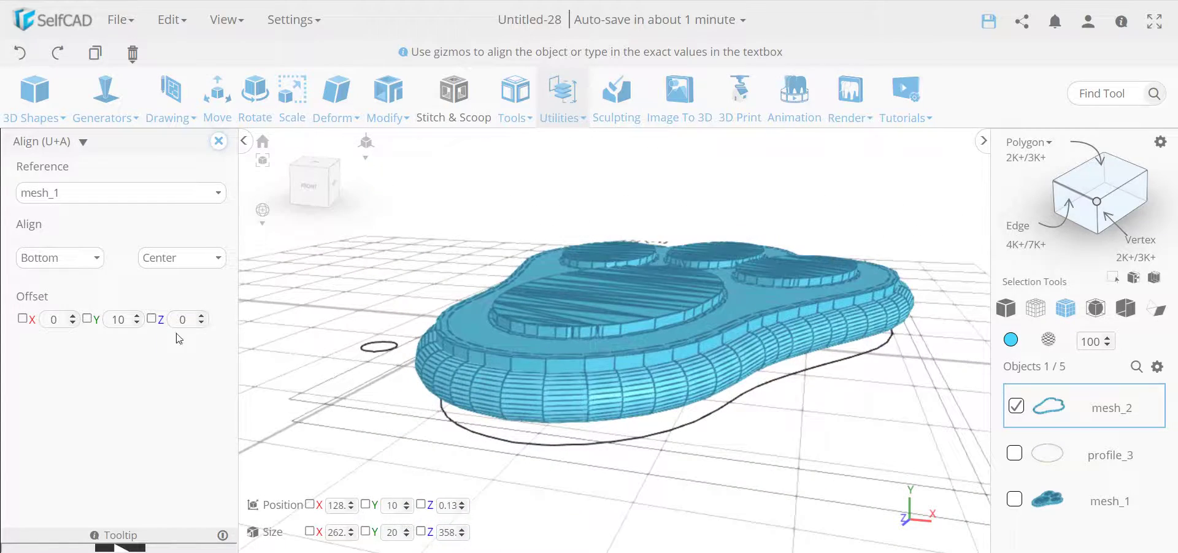
# Step: Set the tube's alignment to the Top and Center of the foot mesh
pyautogui.click(58, 263)
pyautogui.click(56, 277)
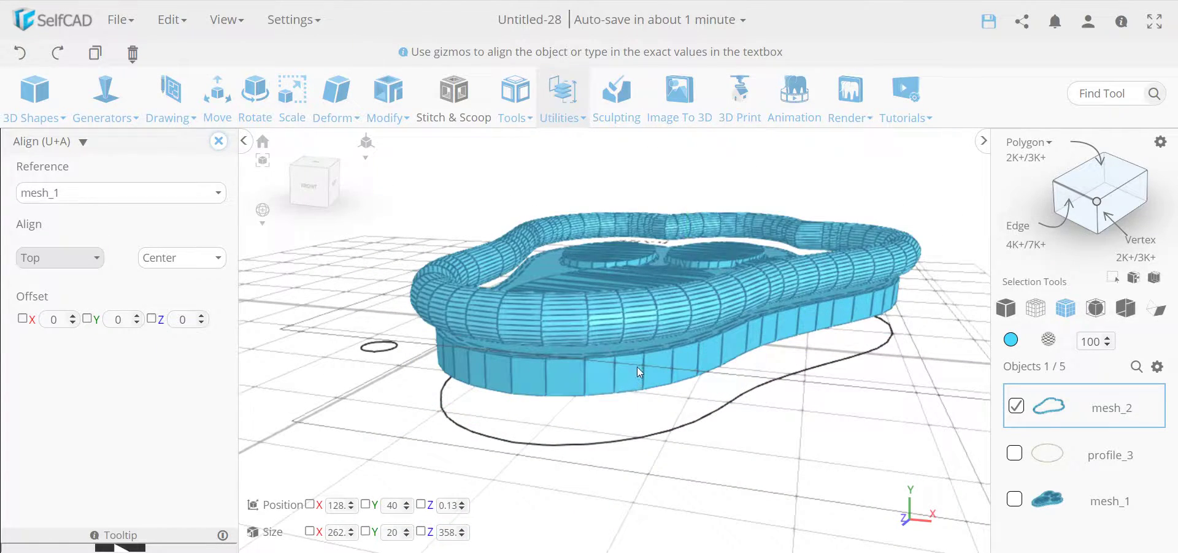
pyautogui.moveTo(638, 371); pyautogui.dragTo(662, 378)
pyautogui.click(181, 260)
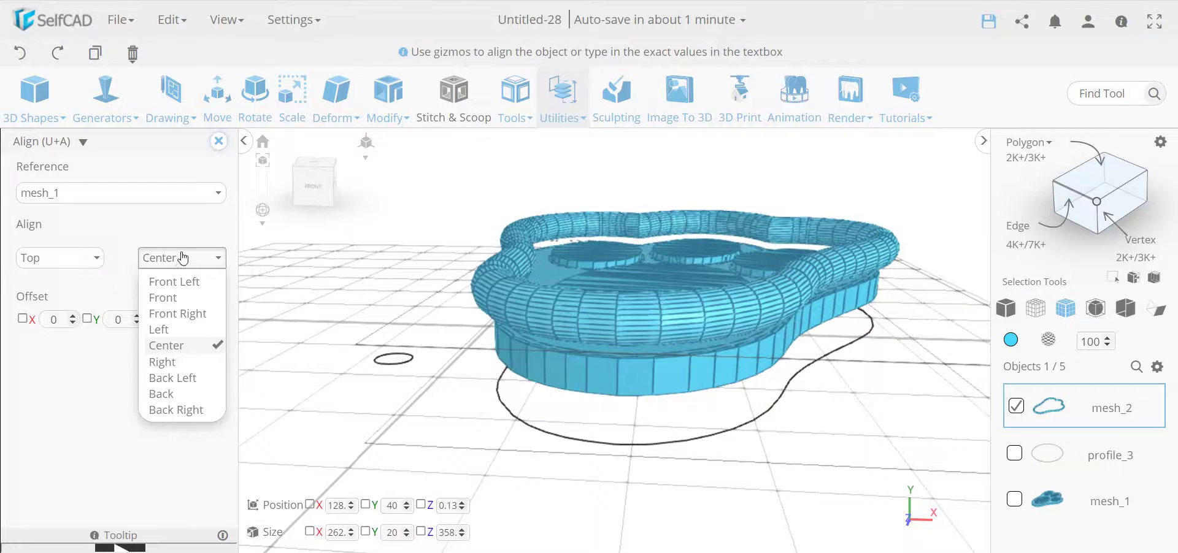
pyautogui.click(175, 346)
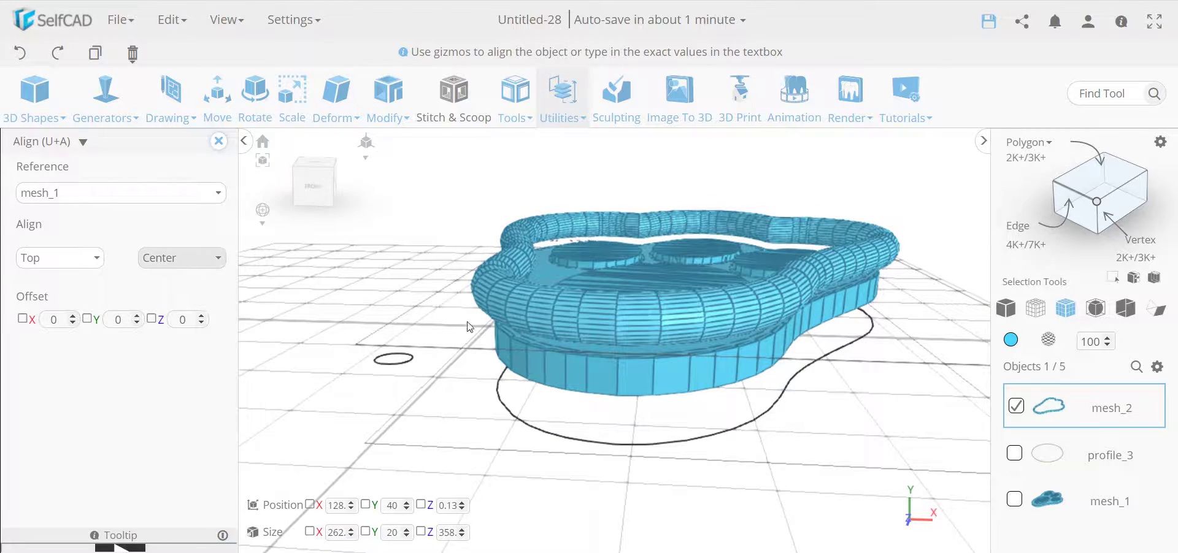
pyautogui.moveTo(785, 402); pyautogui.dragTo(760, 374)
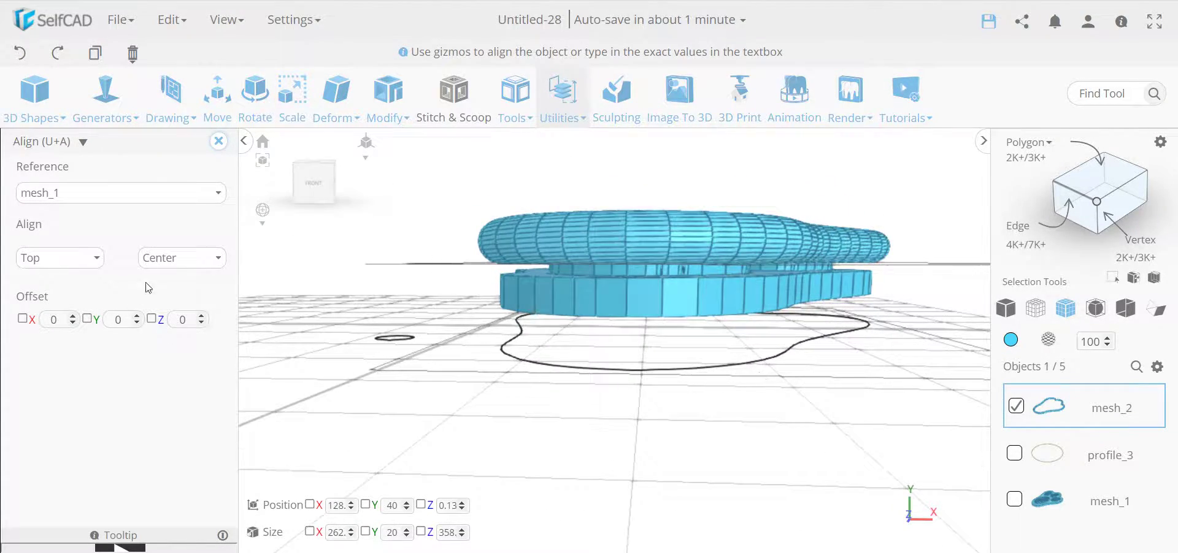
pyautogui.click(184, 267)
pyautogui.click(185, 267)
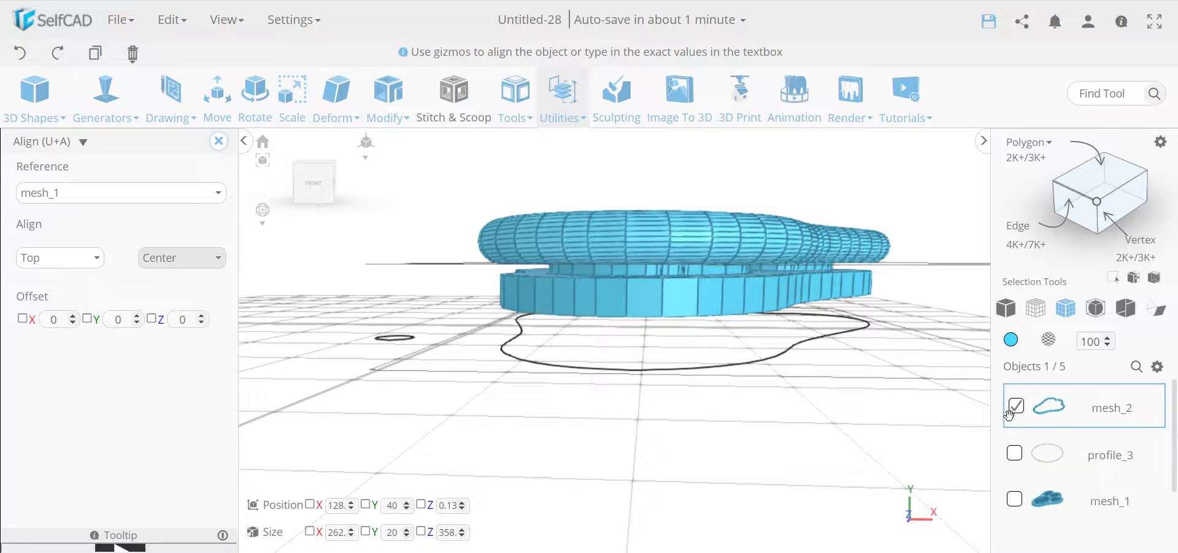
pyautogui.scroll(-1, 1144, 455)
pyautogui.scroll(-1, 1144, 456)
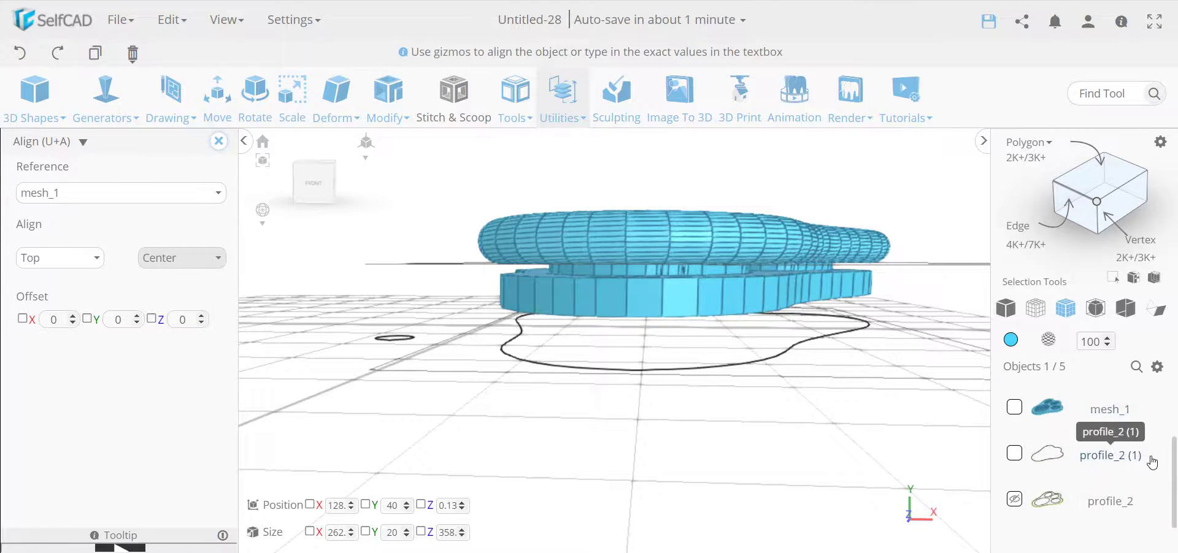
pyautogui.scroll(2, 1144, 454)
pyautogui.click(1110, 408)
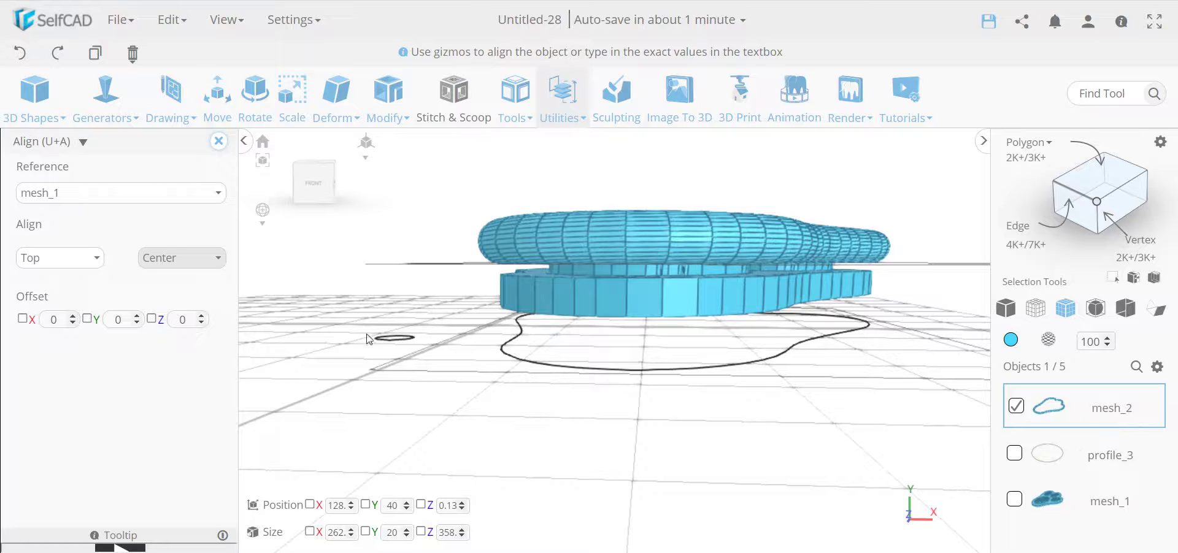
# Step: Lower the tube around the foot with a Y alignment offset of -22, then finish the alignment
pyautogui.moveTo(519, 294); pyautogui.dragTo(492, 297)
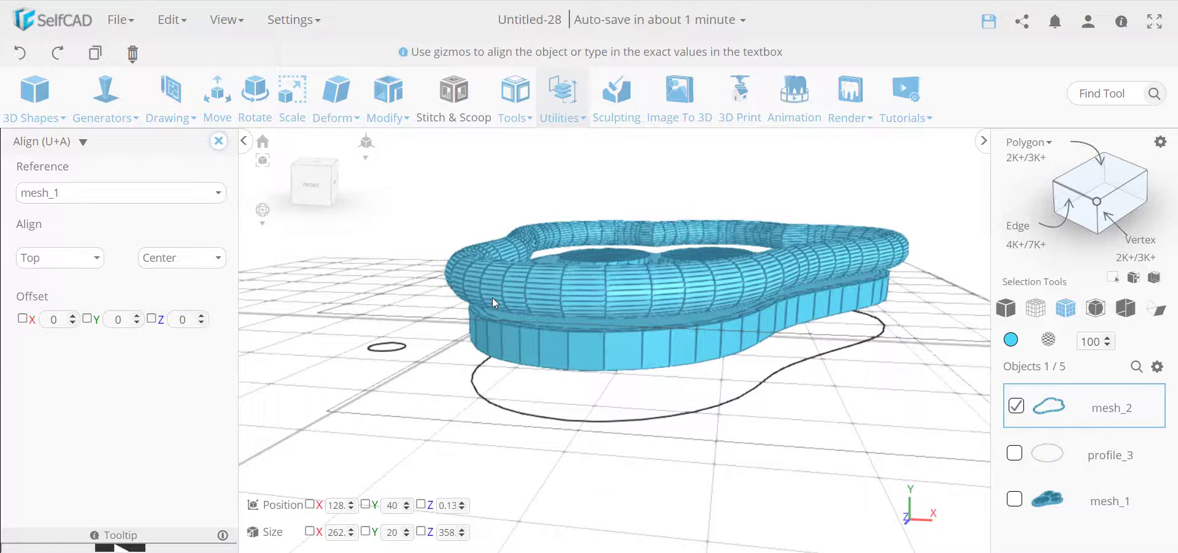
pyautogui.click(140, 328)
pyautogui.write('-11')
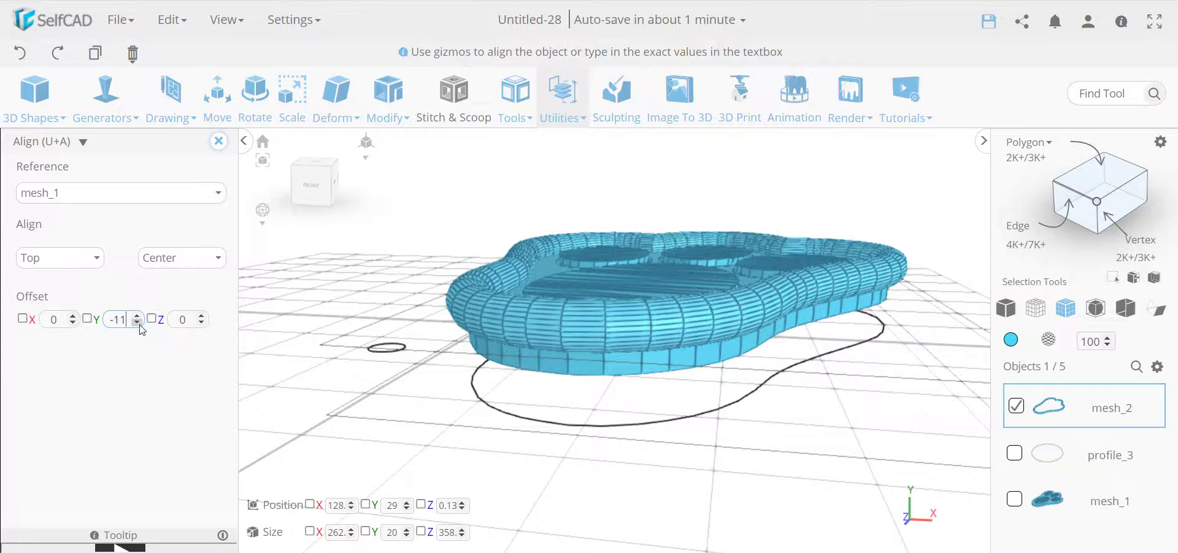
pyautogui.click(177, 261)
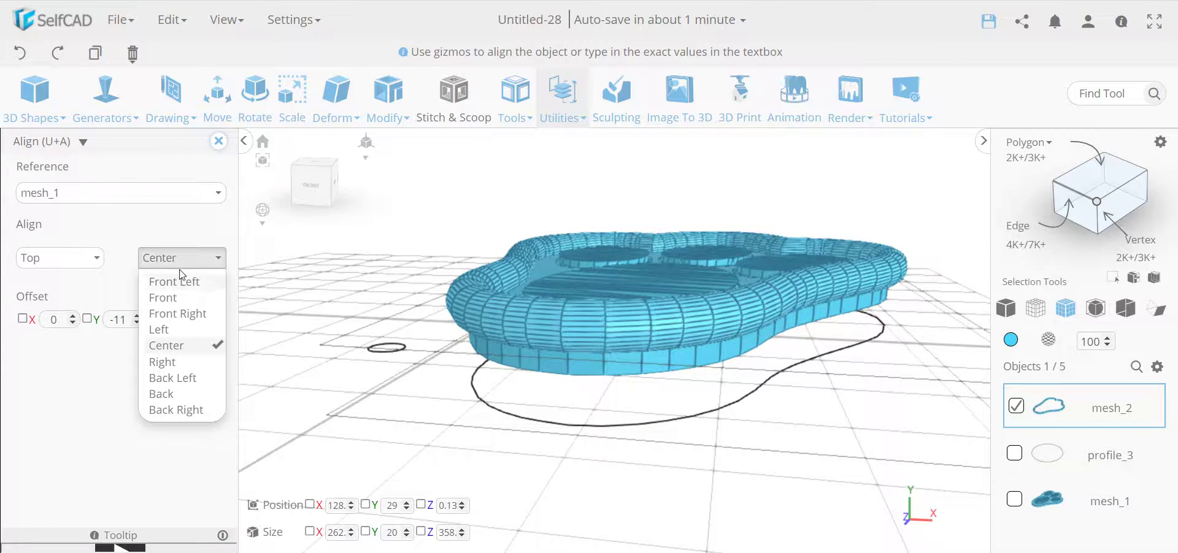
pyautogui.click(160, 346)
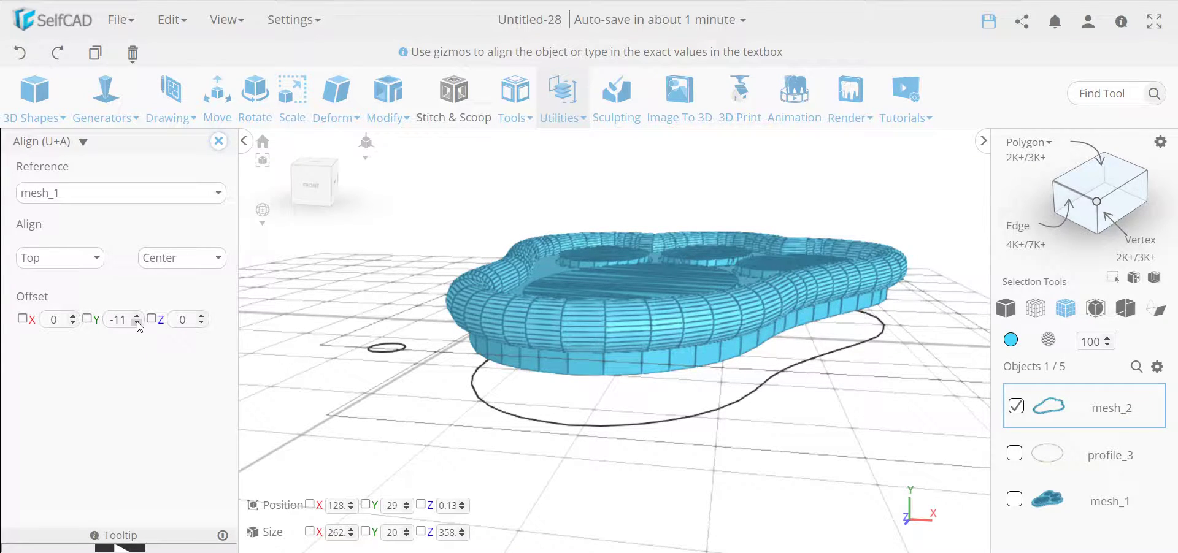
pyautogui.click(137, 322)
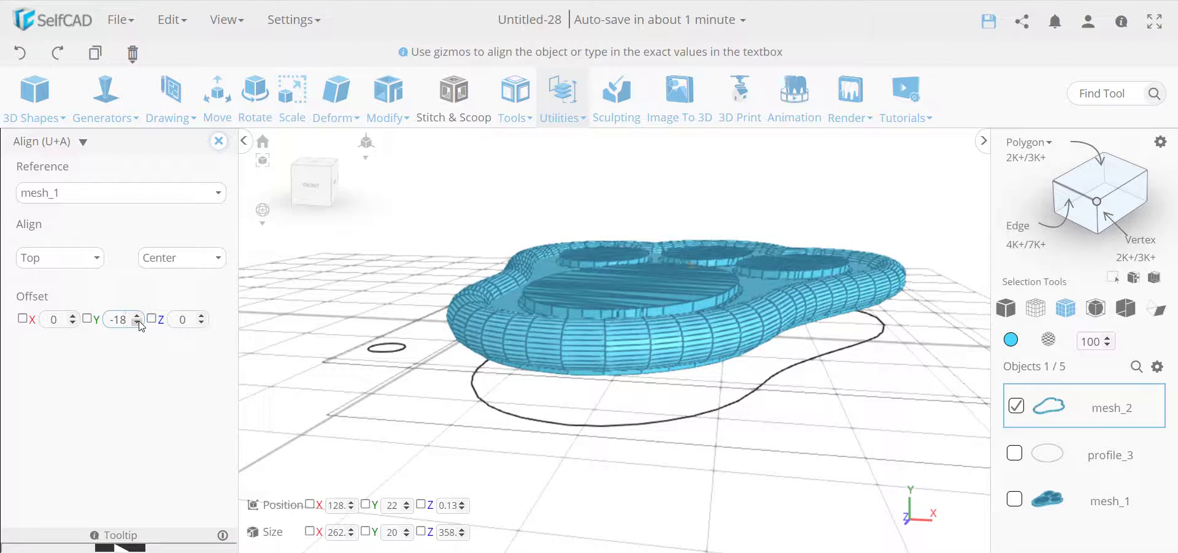
pyautogui.click(137, 323)
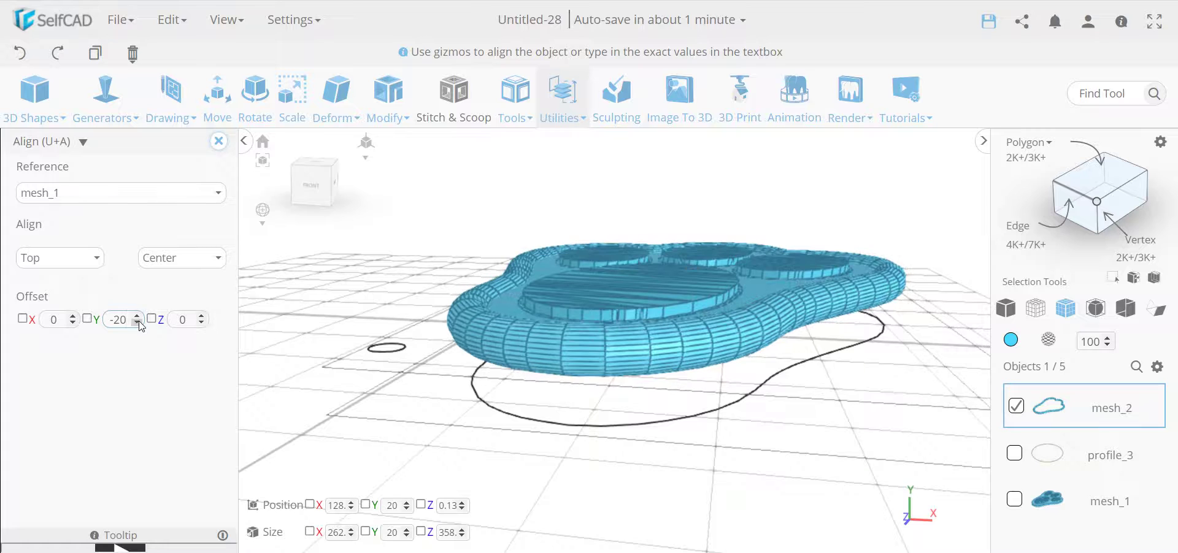
pyautogui.moveTo(439, 416); pyautogui.dragTo(307, 392)
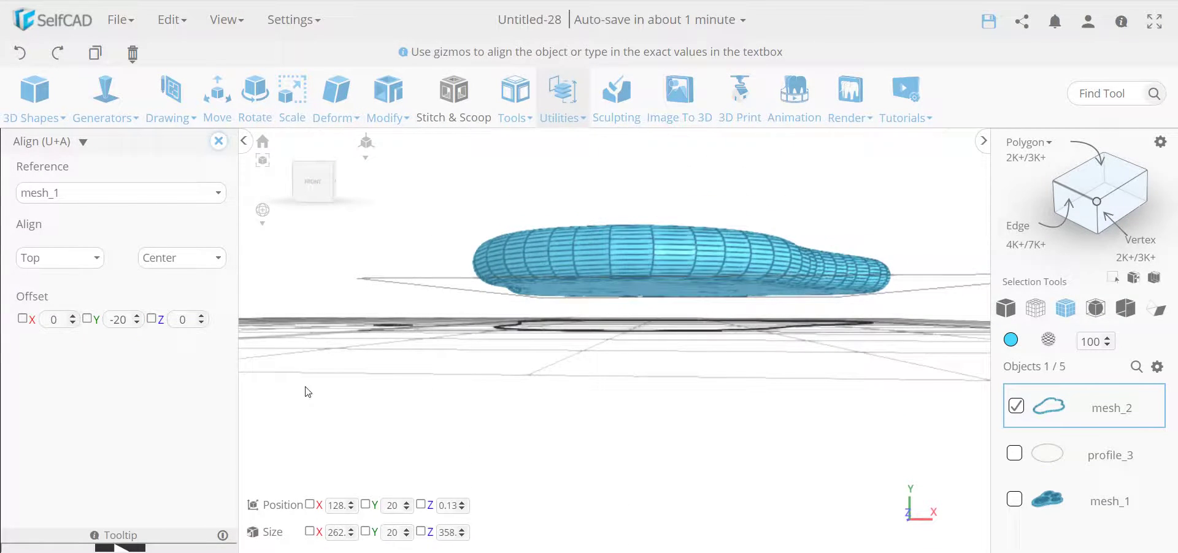
pyautogui.click(137, 323)
pyautogui.moveTo(570, 233); pyautogui.dragTo(535, 391)
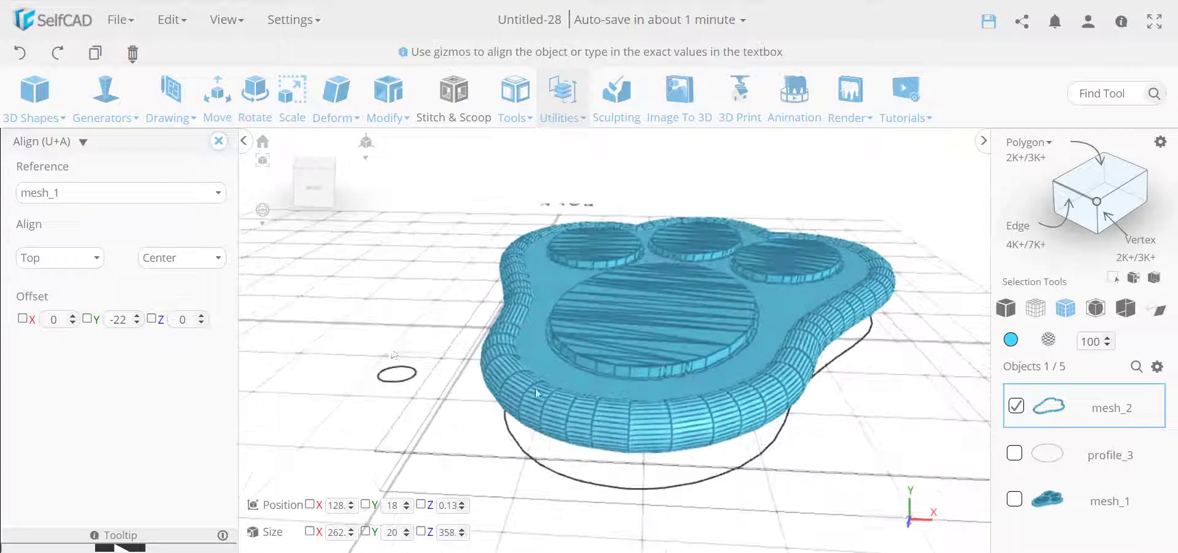
pyautogui.click(220, 143)
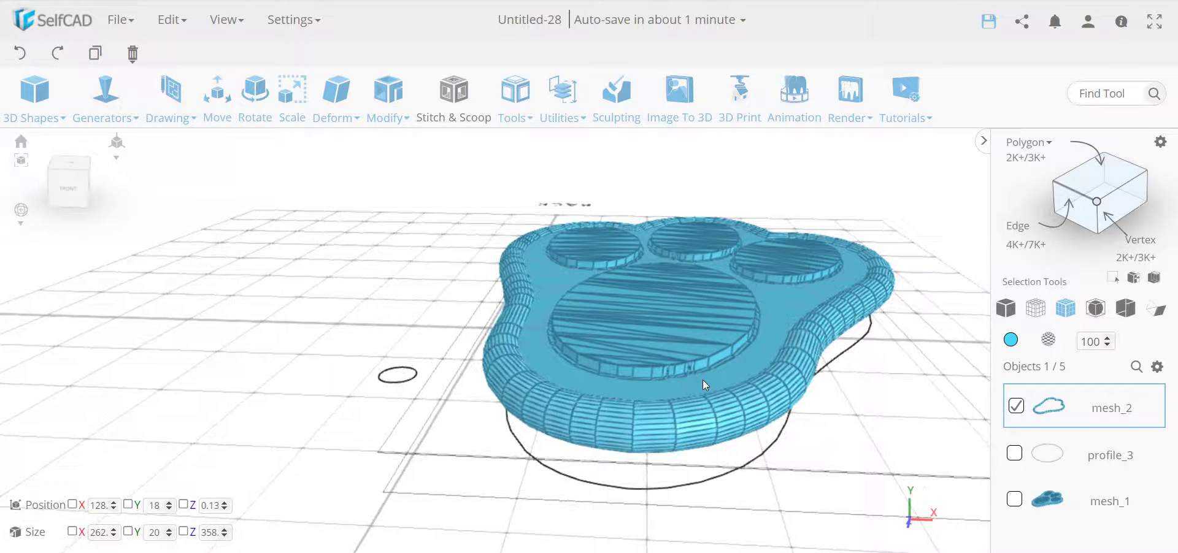
pyautogui.keyDown('shift'); pyautogui.click(674, 373); pyautogui.keyUp('shift')
pyautogui.click(451, 110)
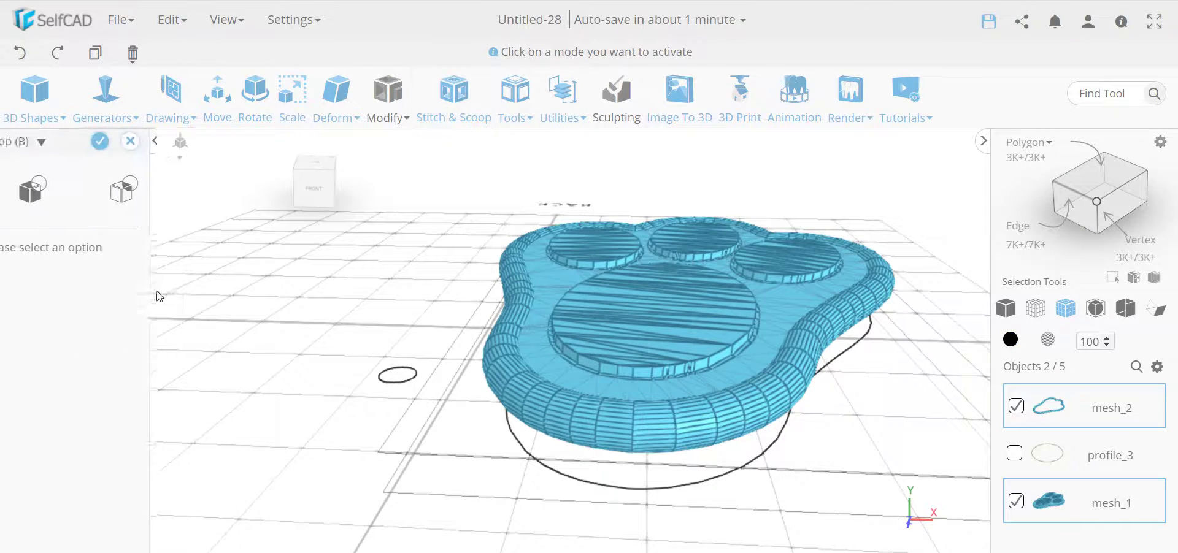
pyautogui.click(32, 195)
pyautogui.moveTo(545, 382); pyautogui.dragTo(679, 439)
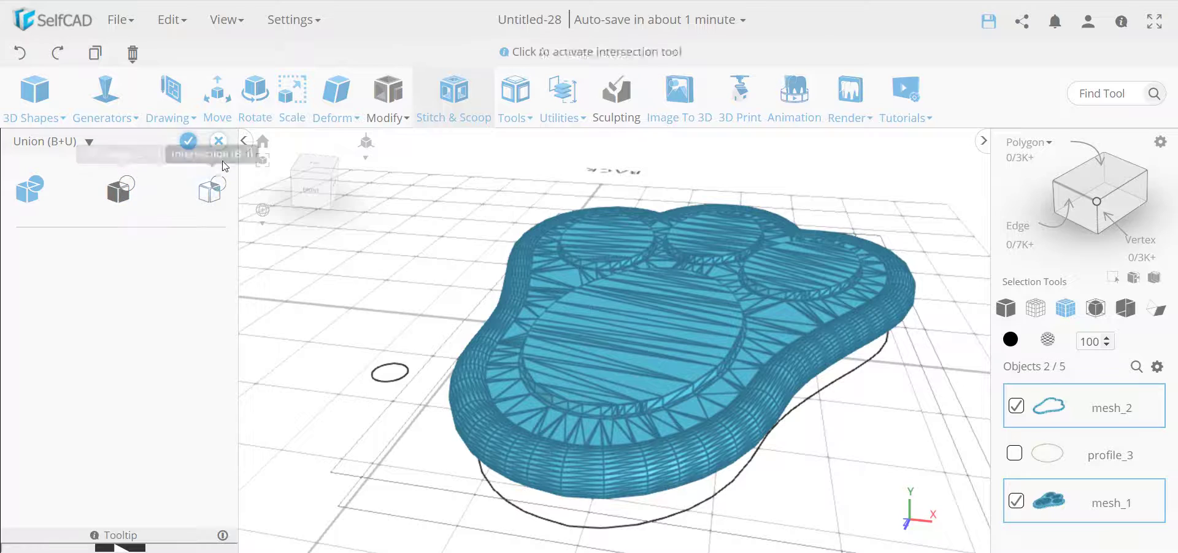
pyautogui.click(218, 142)
pyautogui.click(586, 325)
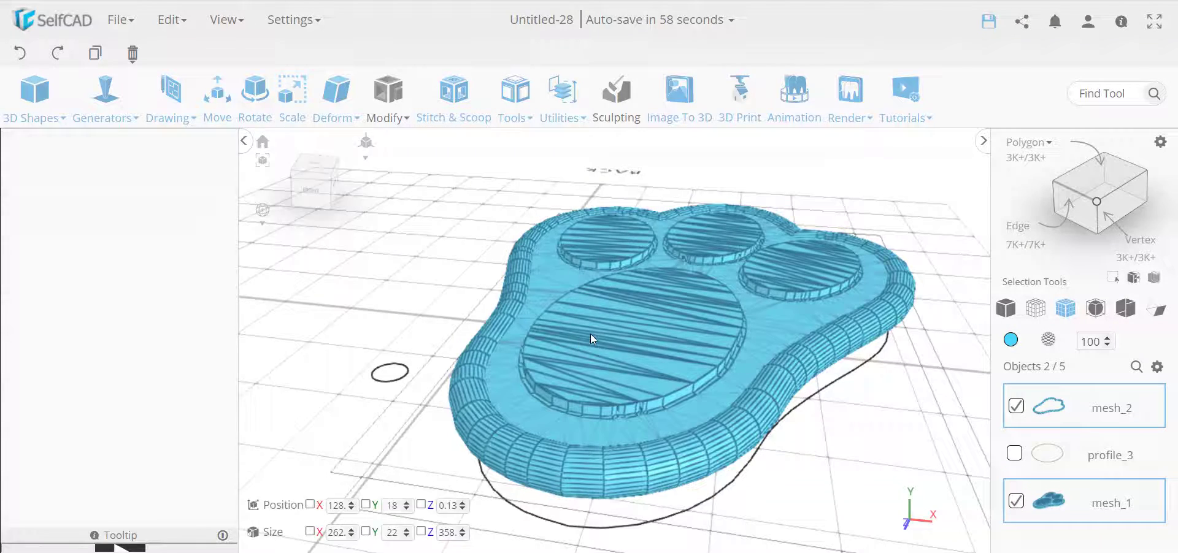
# Step: Select only the tube rim and color it light peach
pyautogui.click(875, 449)
pyautogui.click(790, 383)
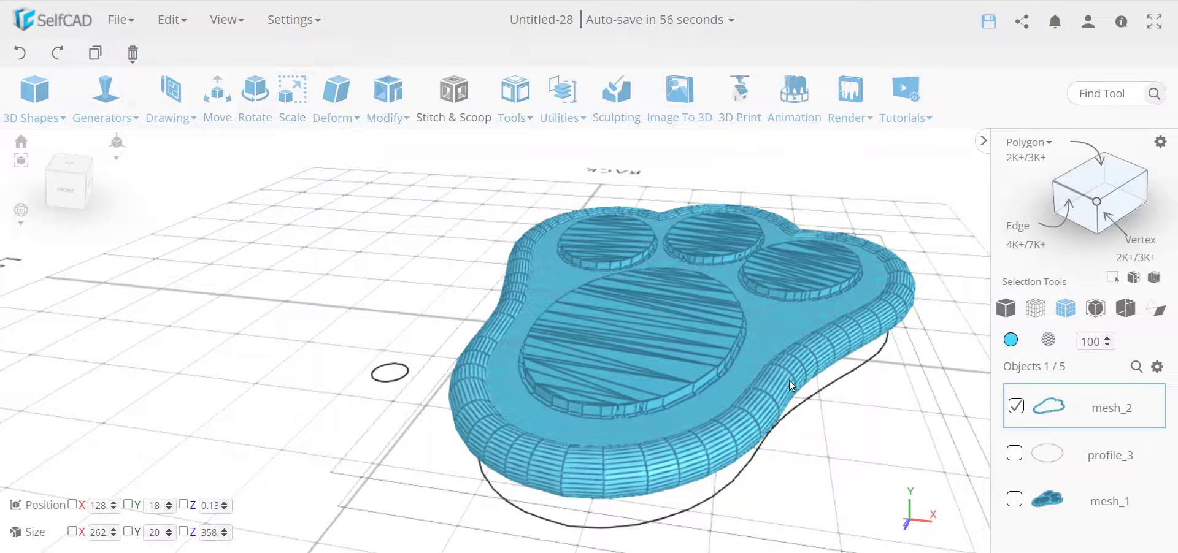
pyautogui.click(1010, 340)
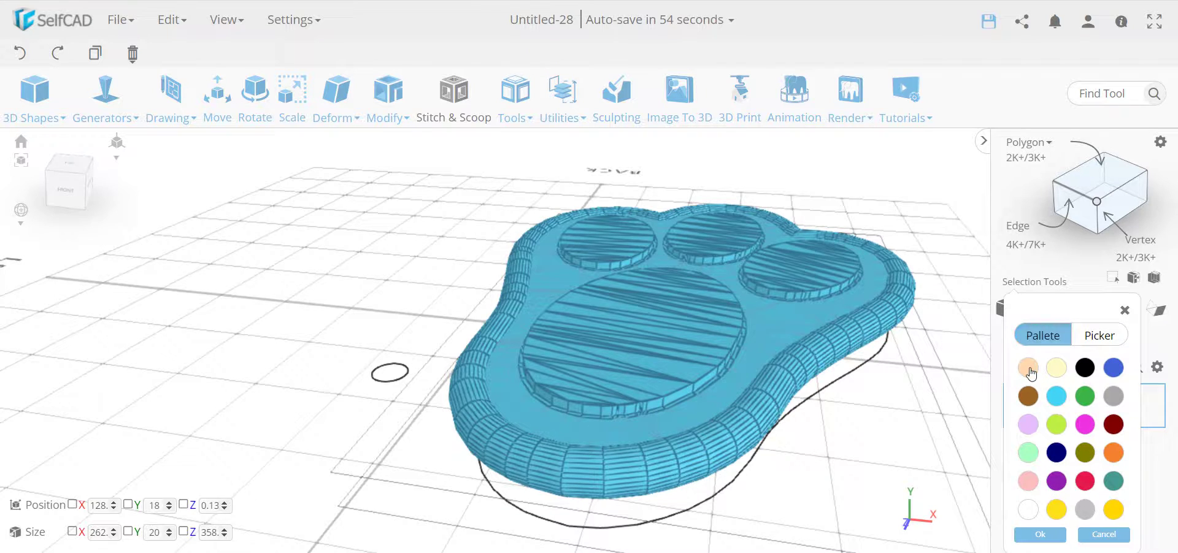
pyautogui.click(1028, 371)
pyautogui.click(1041, 535)
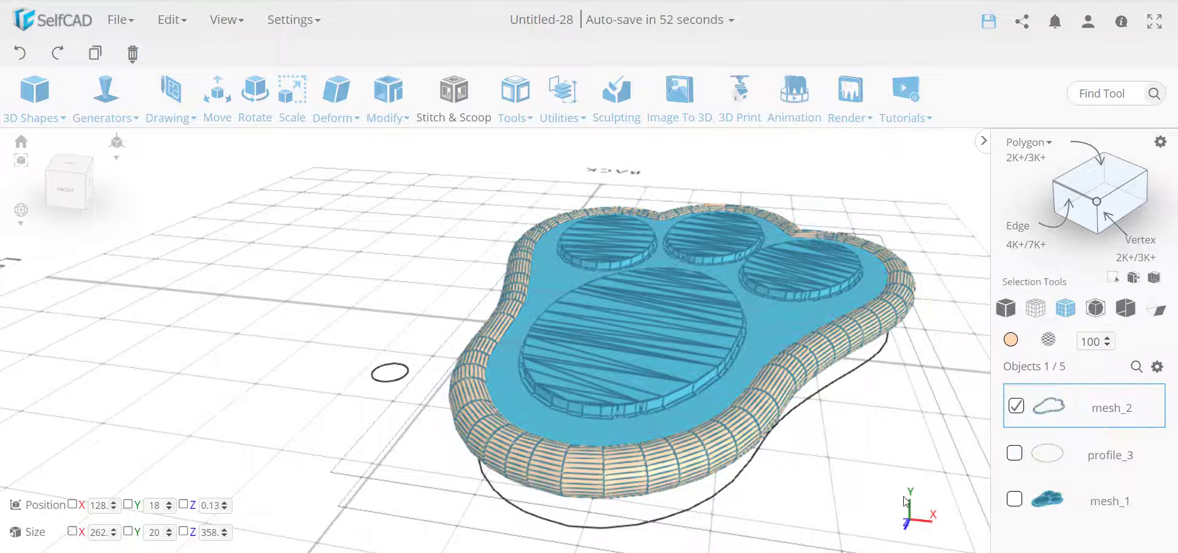
pyautogui.click(905, 502)
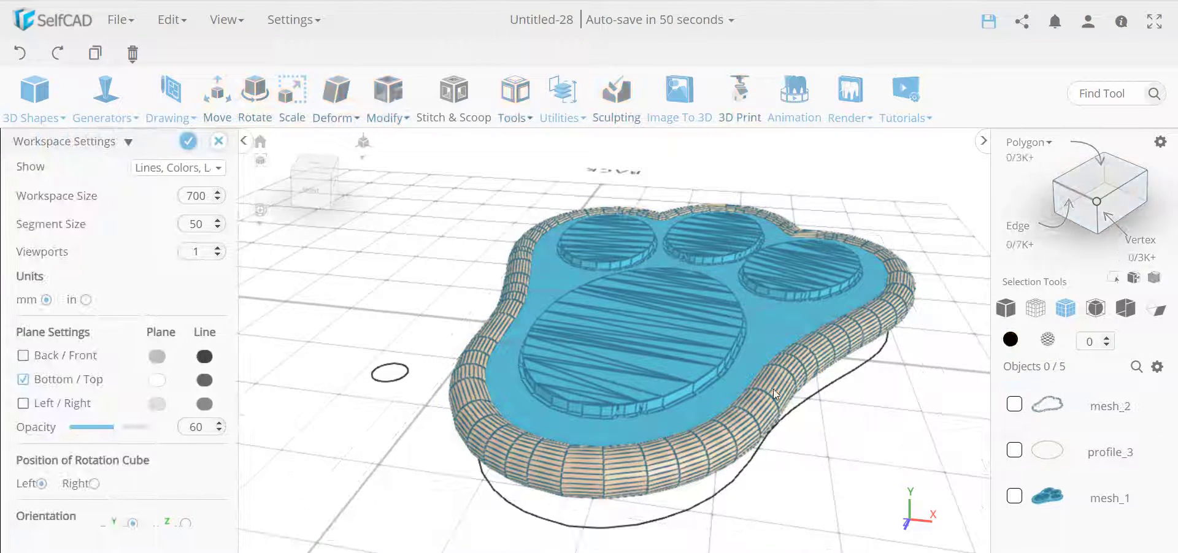
pyautogui.click(218, 142)
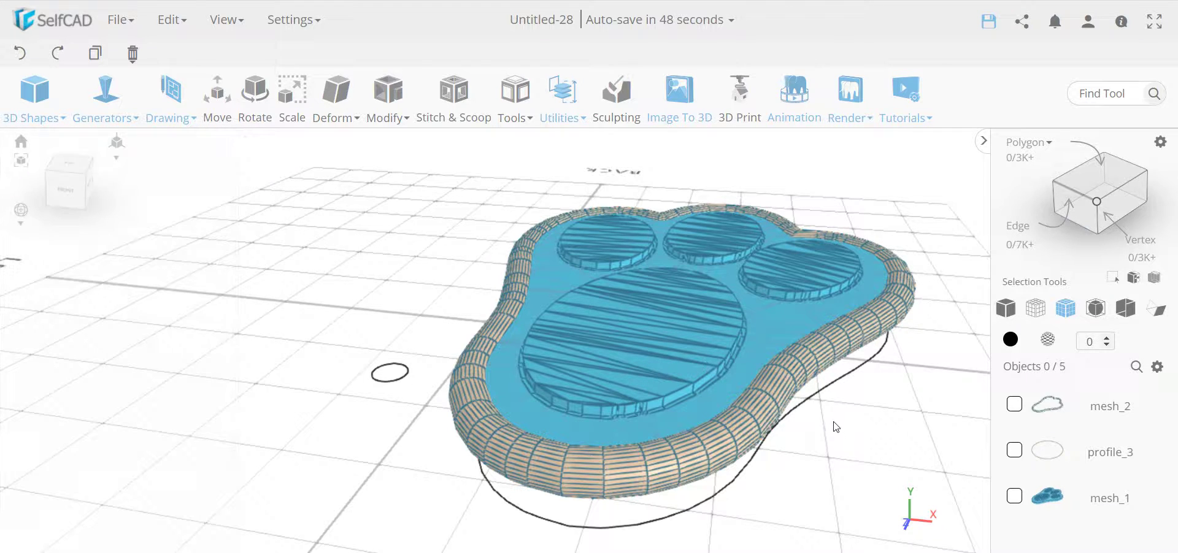
# Step: Color the foot mesh gray and display the model as smooth solids without wireframe lines
pyautogui.click(761, 343)
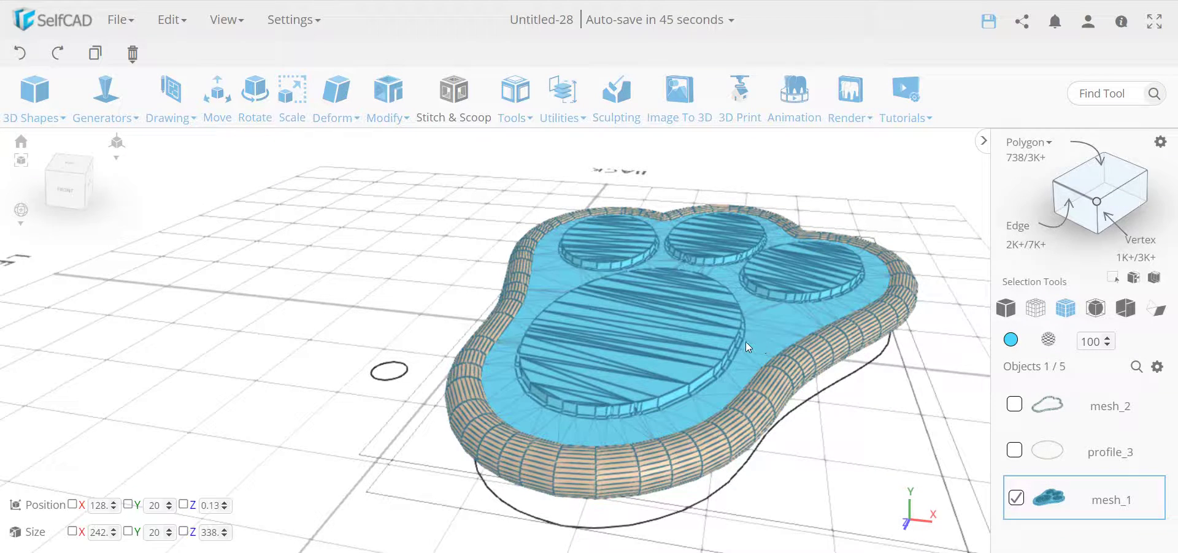
pyautogui.click(1011, 340)
pyautogui.click(1113, 397)
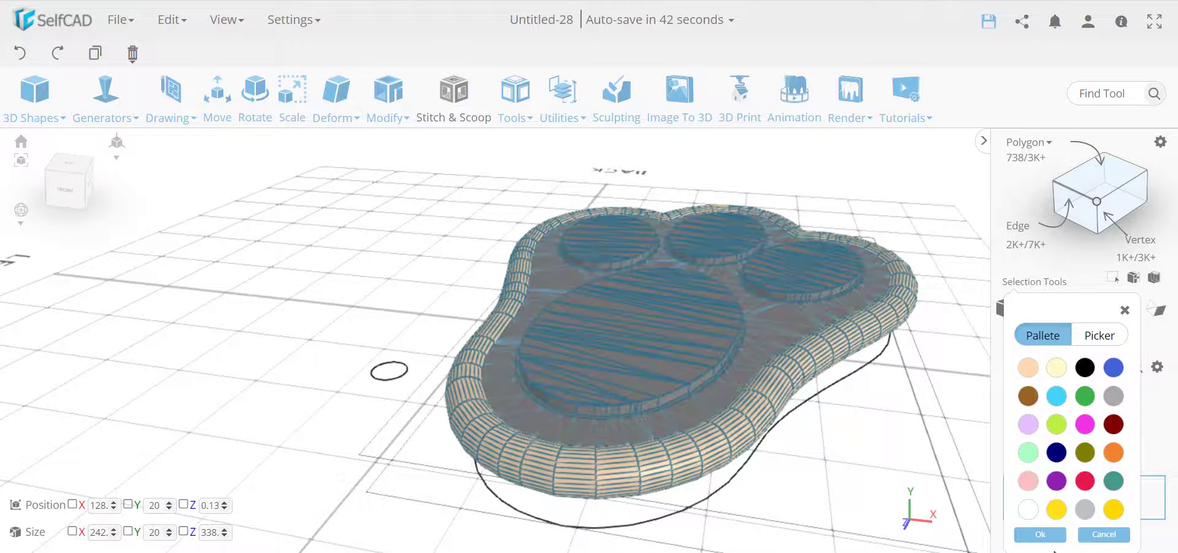
pyautogui.click(1041, 535)
pyautogui.click(1006, 308)
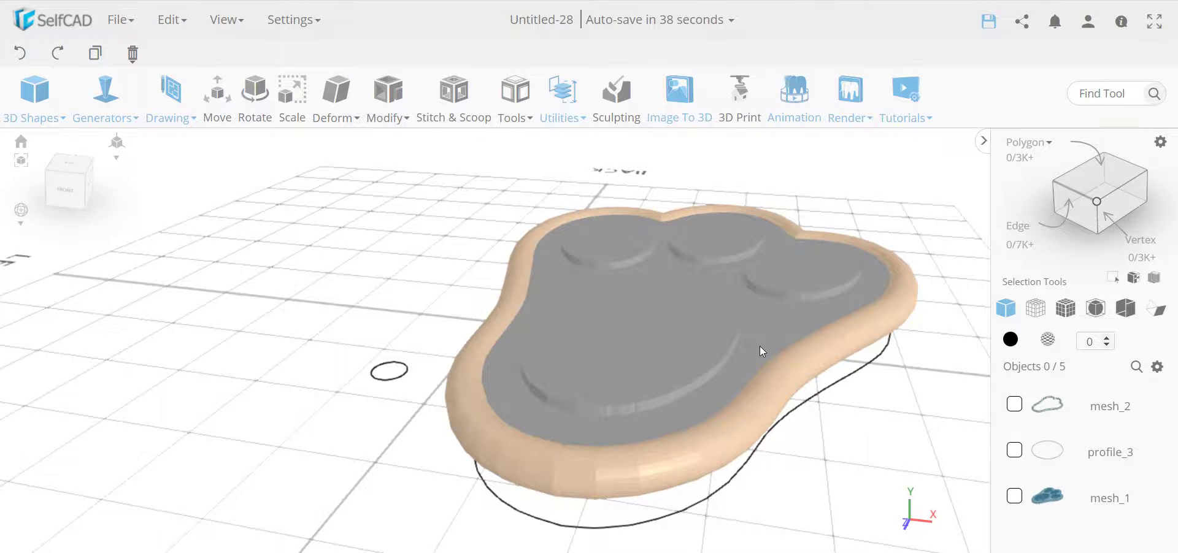
# Step: Select the foot mesh and tube rim, and try a Difference operation that subtracts the rim from the foot
pyautogui.moveTo(757, 343); pyautogui.dragTo(595, 275)
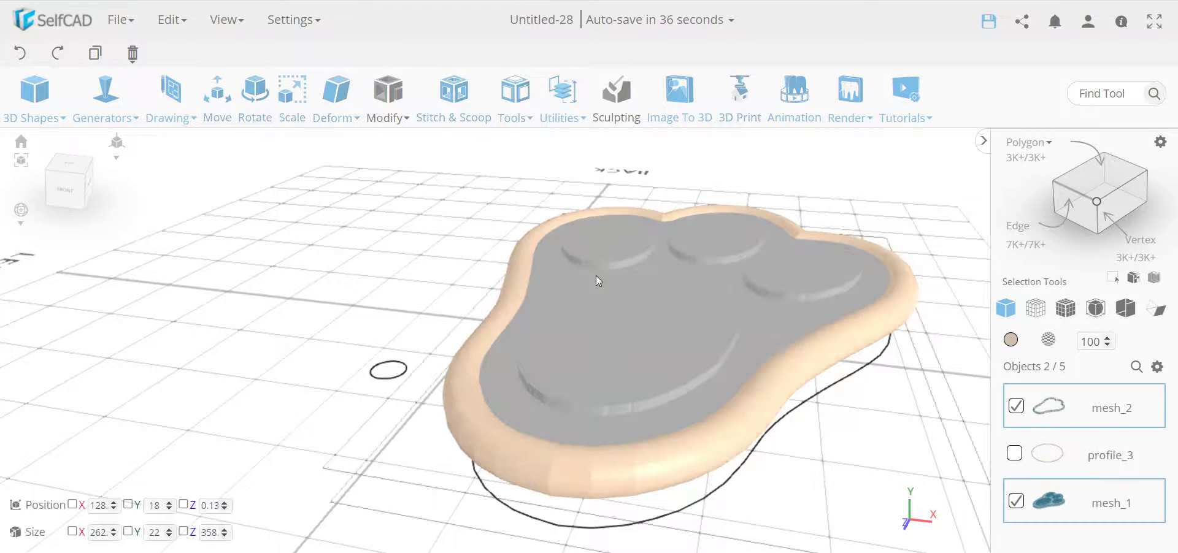
pyautogui.click(465, 100)
pyautogui.click(121, 189)
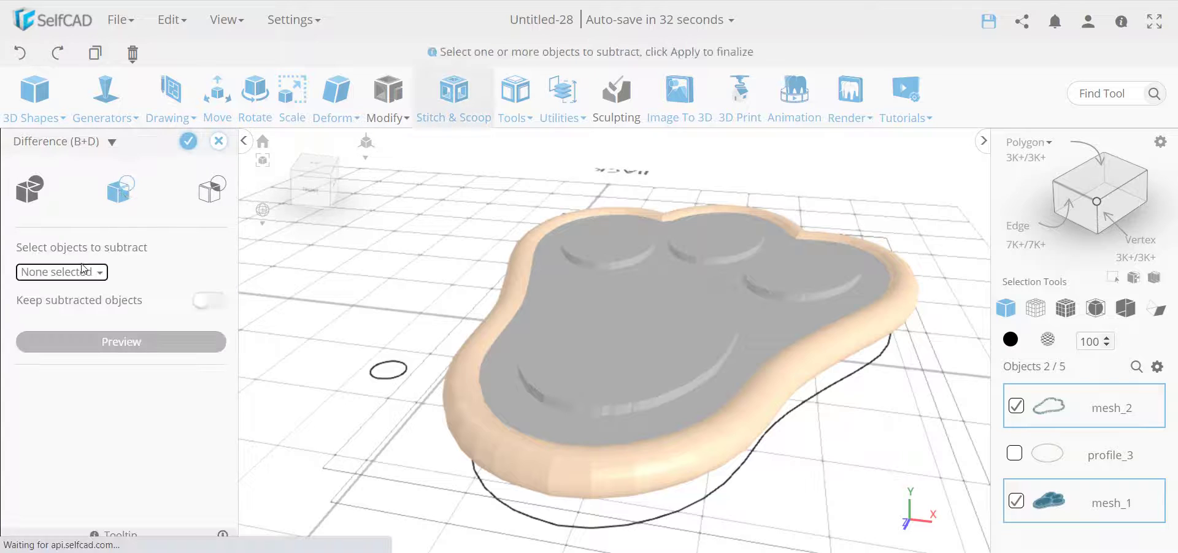
pyautogui.click(83, 268)
pyautogui.click(77, 314)
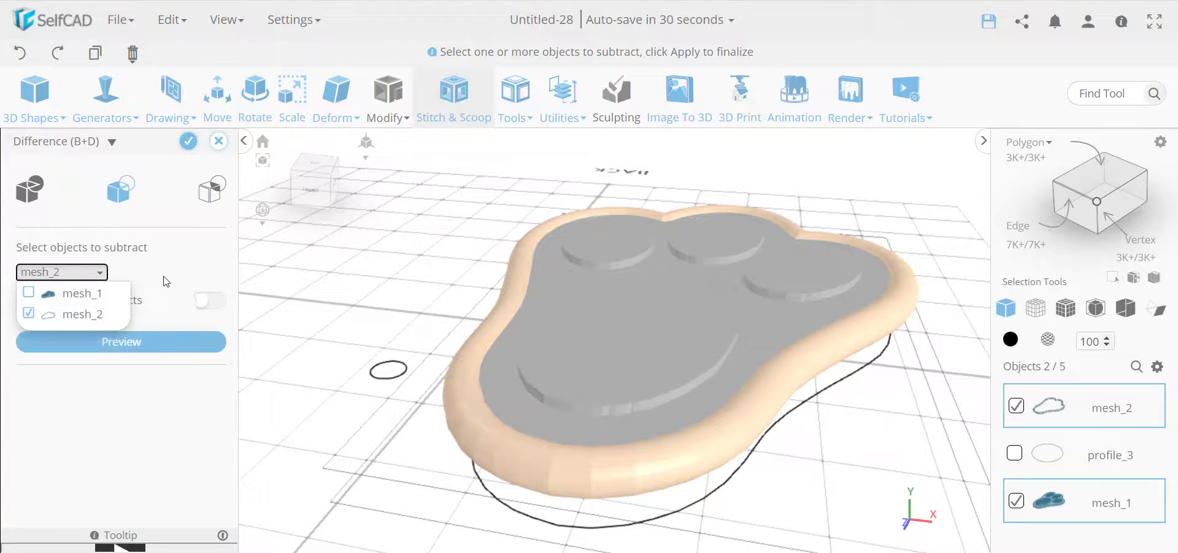
pyautogui.click(163, 274)
pyautogui.click(188, 143)
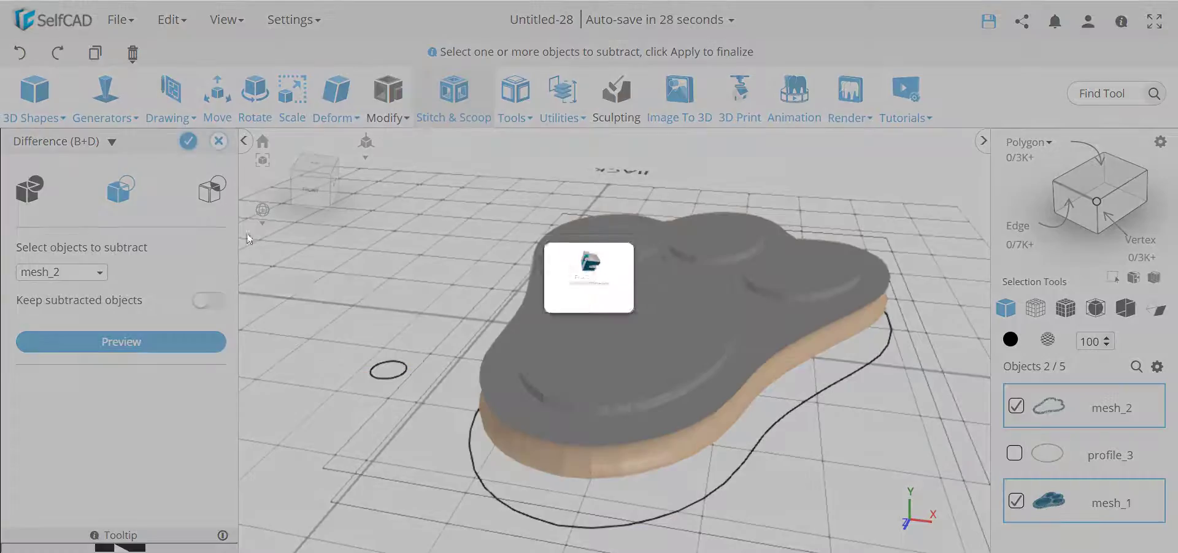
pyautogui.moveTo(500, 462); pyautogui.dragTo(754, 489, button='right')
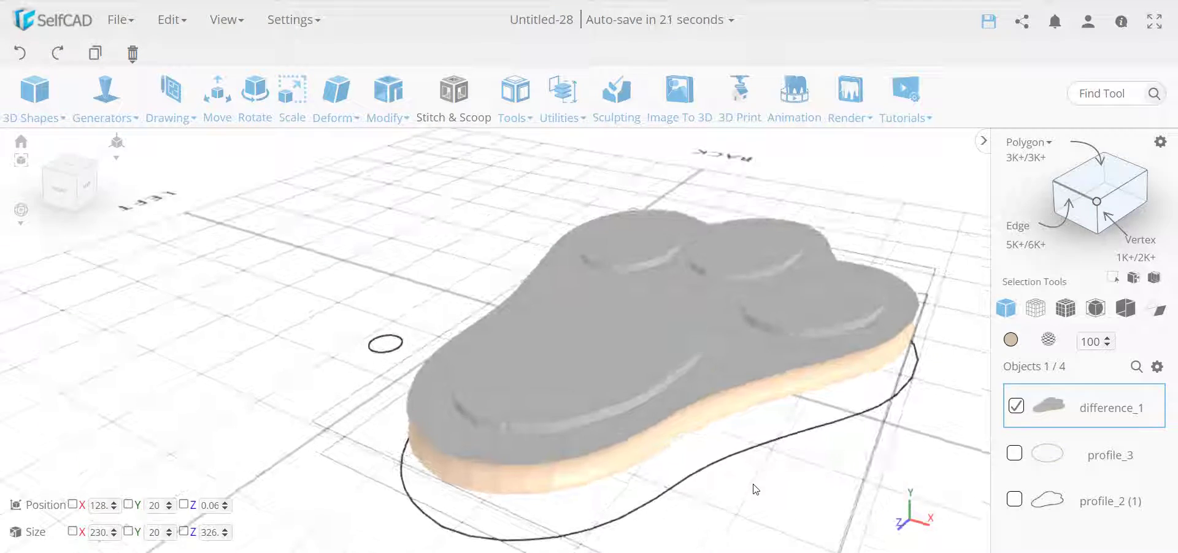
# Step: Undo the subtraction of the rim from the foot mesh and view the restored model from the side
pyautogui.click(12, 60)
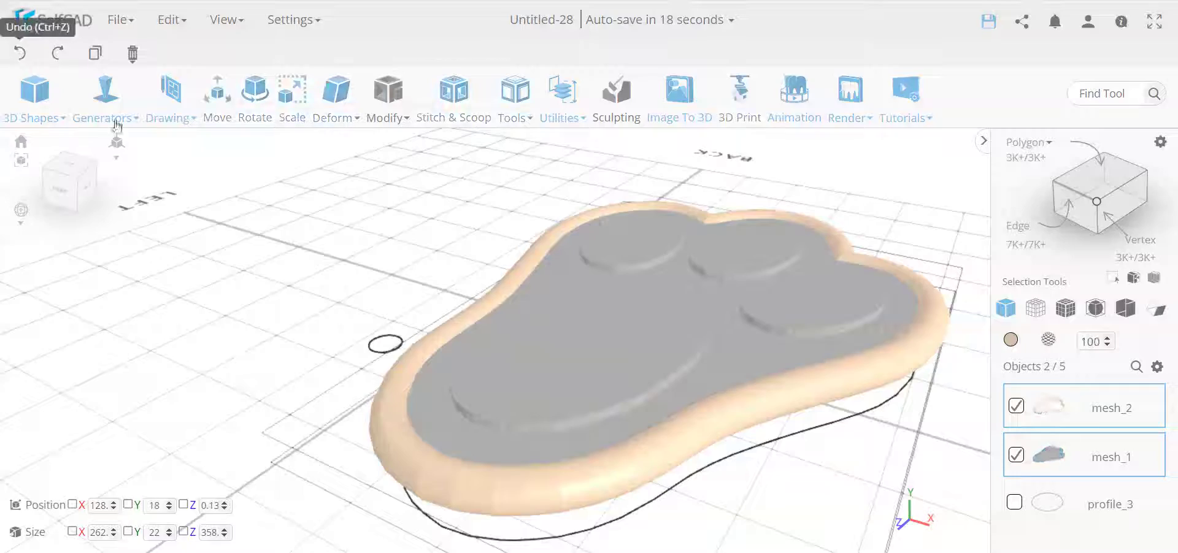
pyautogui.moveTo(595, 378); pyautogui.dragTo(633, 292, button='right')
pyautogui.scroll(-2, 1041, 455)
pyautogui.scroll(2, 1042, 454)
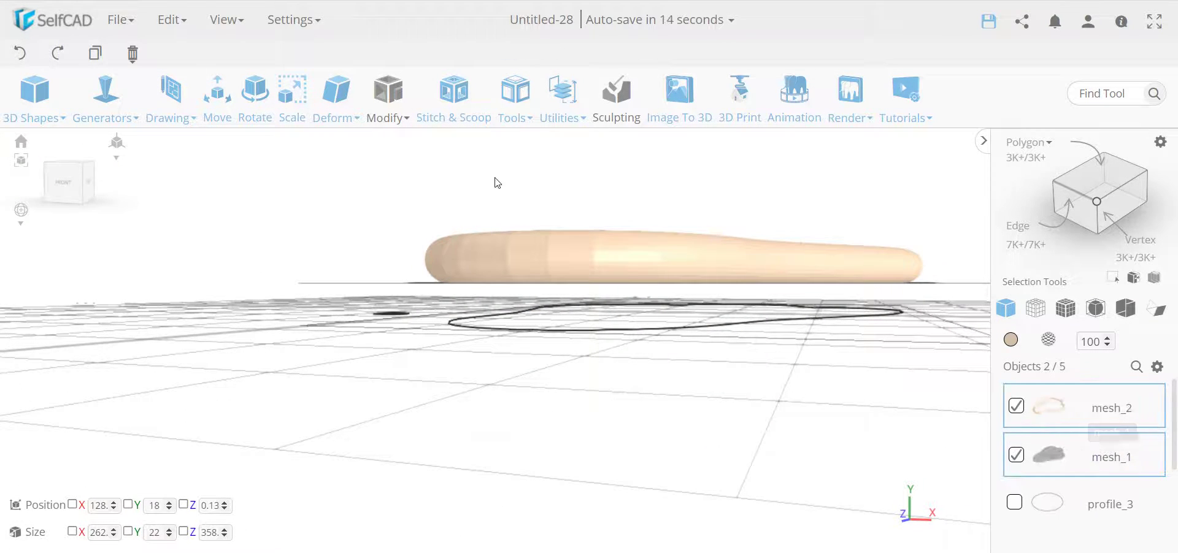
pyautogui.moveTo(495, 182); pyautogui.dragTo(506, 196, button='right')
# Step: Combine the foot mesh and tube rim with an Intersection operation, keeping only their overlapping volume
pyautogui.click(454, 105)
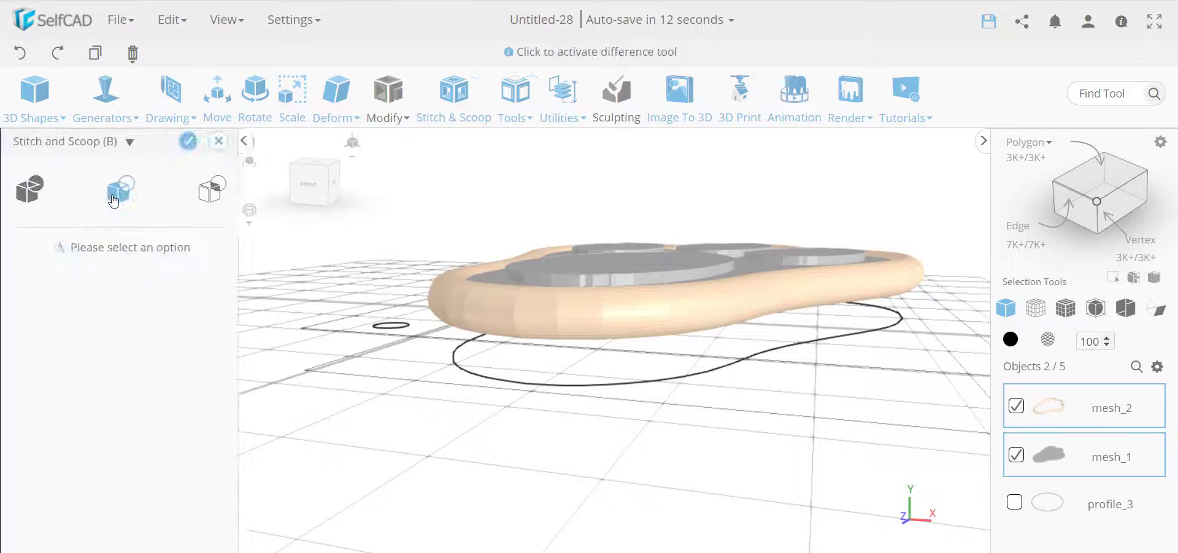
pyautogui.click(29, 186)
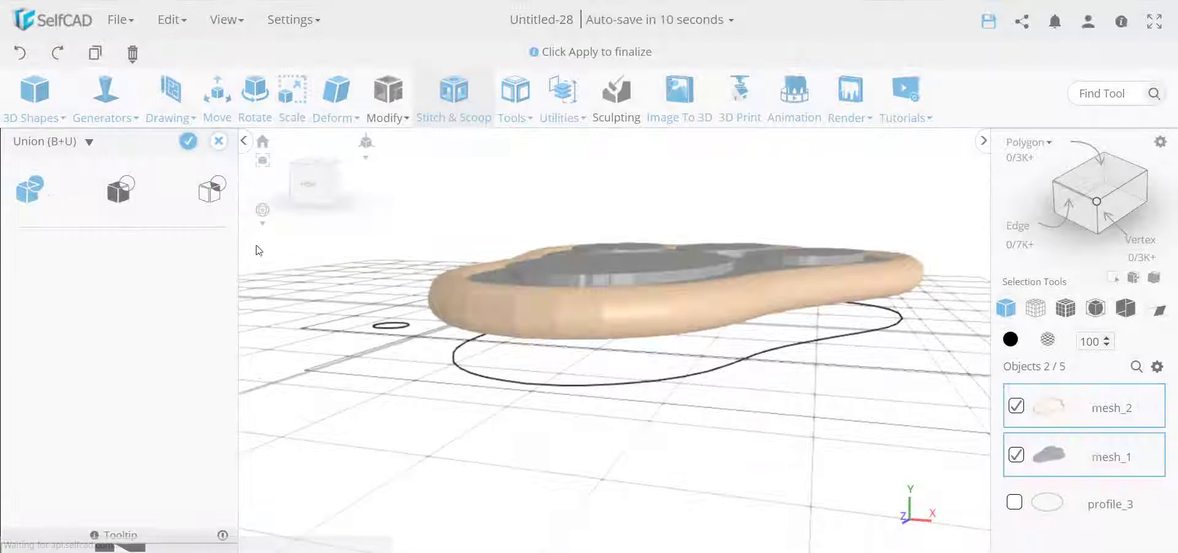
pyautogui.click(212, 189)
pyautogui.moveTo(421, 263); pyautogui.dragTo(671, 370, button='right')
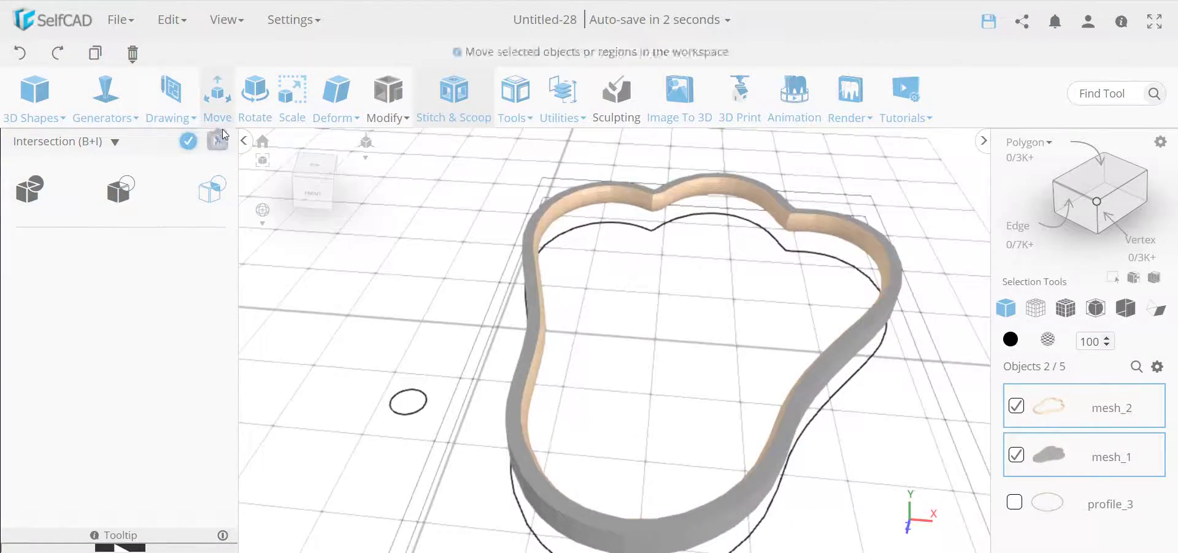
pyautogui.click(184, 141)
# Step: Examine the intersected foot-shaped ring and the profiles beneath it from several angles and distances
pyautogui.moveTo(689, 368); pyautogui.dragTo(534, 350, button='right')
pyautogui.click(387, 108)
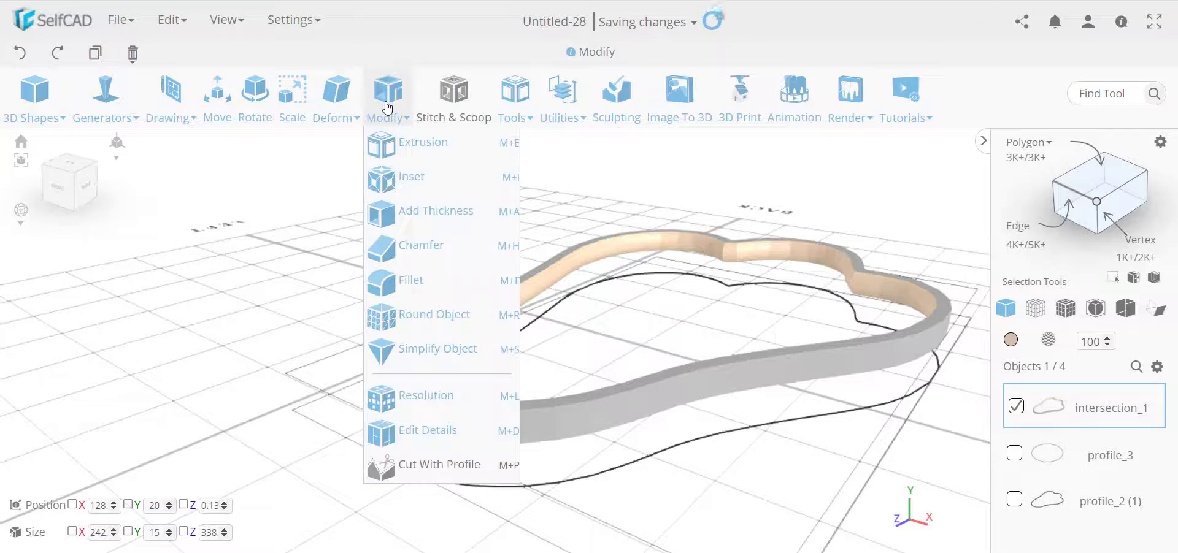
pyautogui.moveTo(858, 346); pyautogui.dragTo(735, 480, button='right')
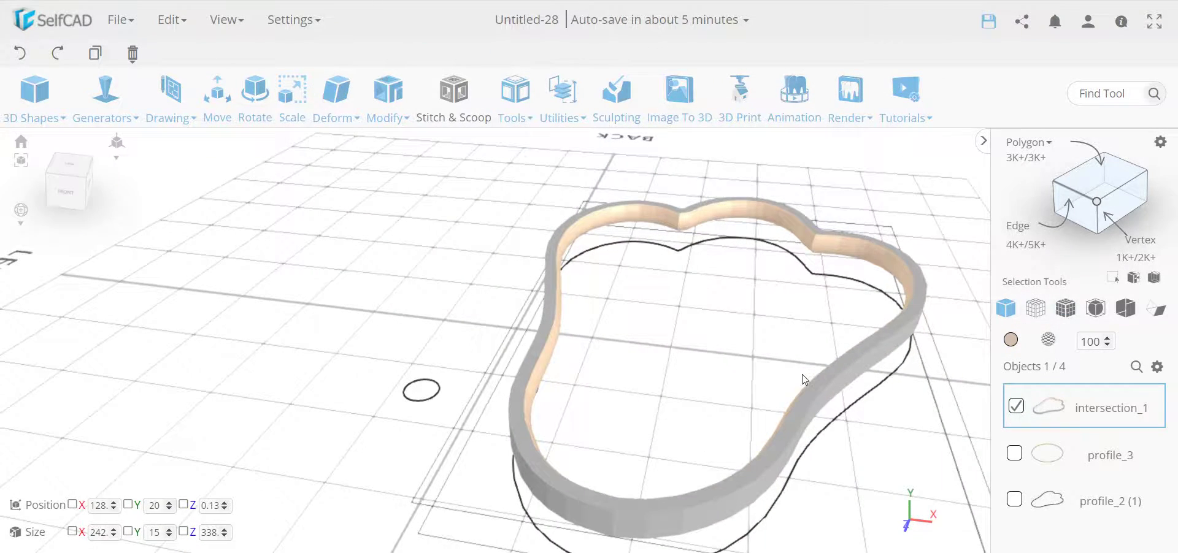
pyautogui.moveTo(823, 407); pyautogui.dragTo(744, 433, button='right')
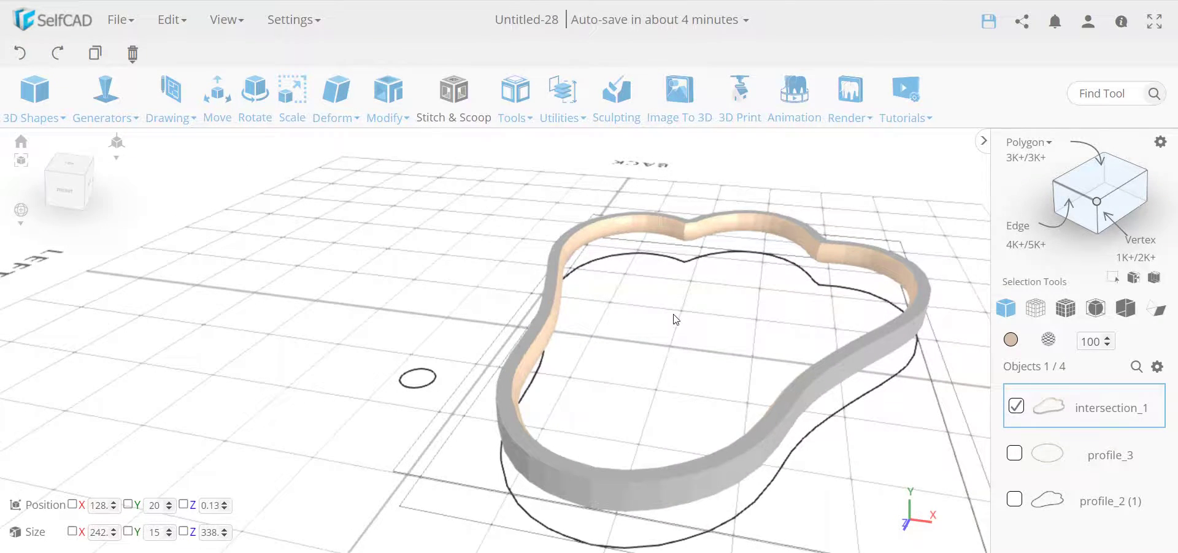
pyautogui.scroll(-5, 687, 330)
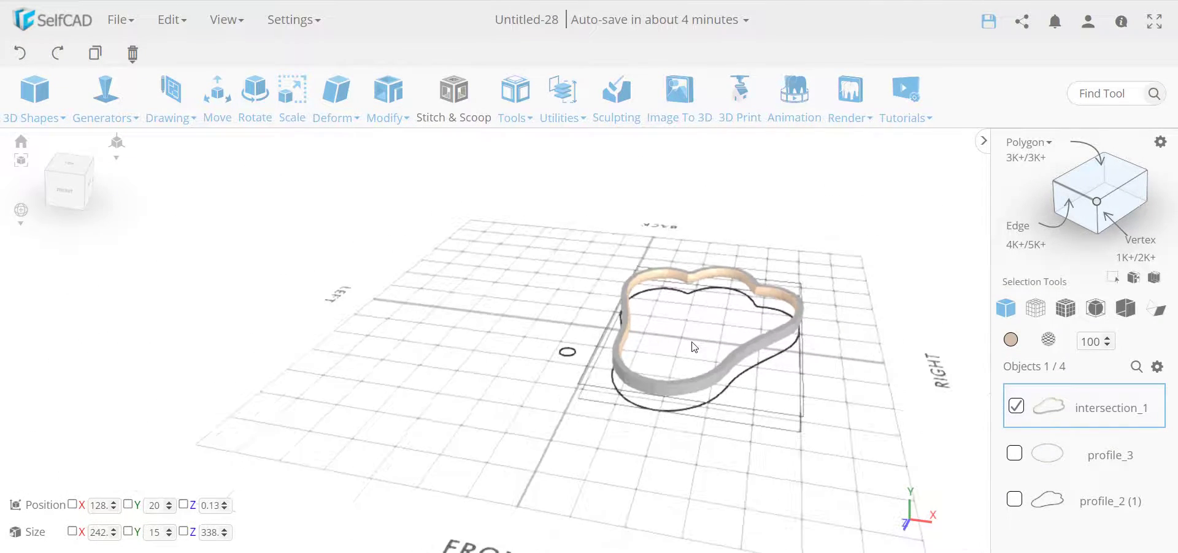
pyautogui.scroll(-3, 567, 348)
pyautogui.moveTo(562, 343); pyautogui.dragTo(613, 356, button='right')
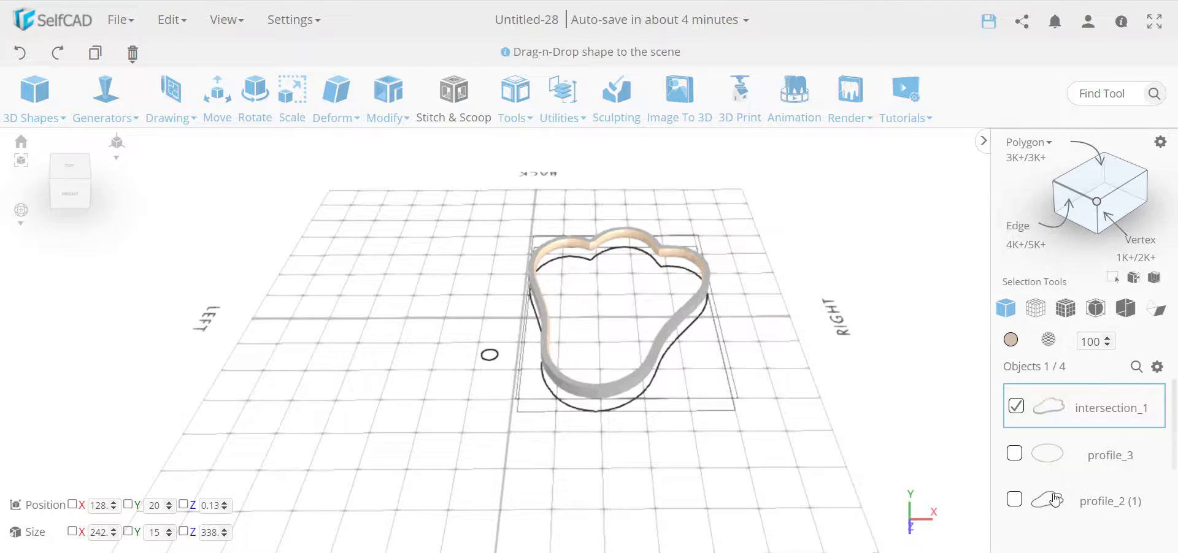
pyautogui.click(184, 105)
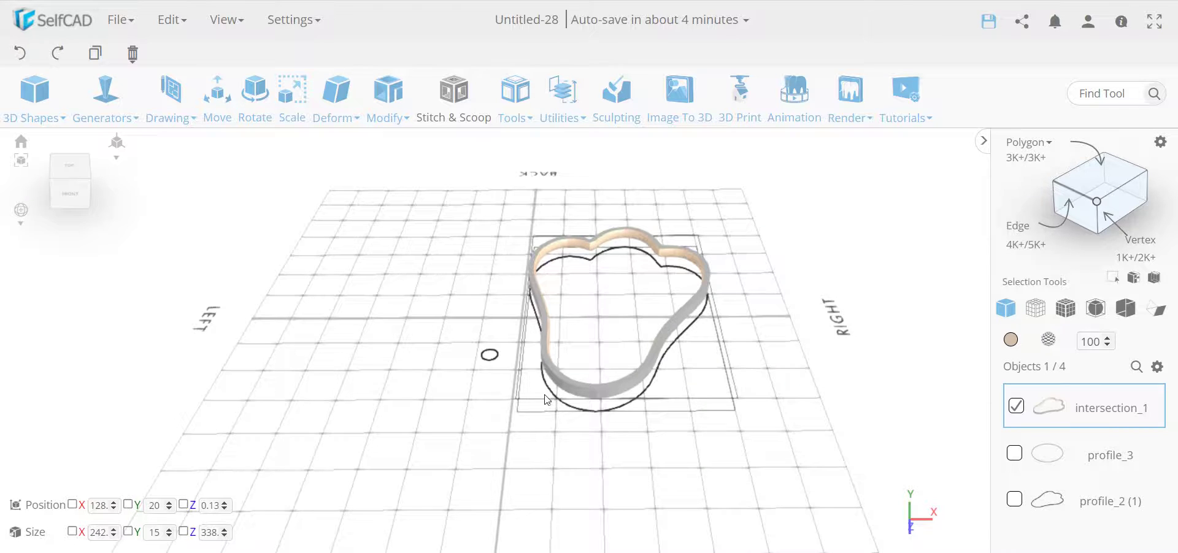
pyautogui.moveTo(545, 400); pyautogui.dragTo(596, 334, button='right')
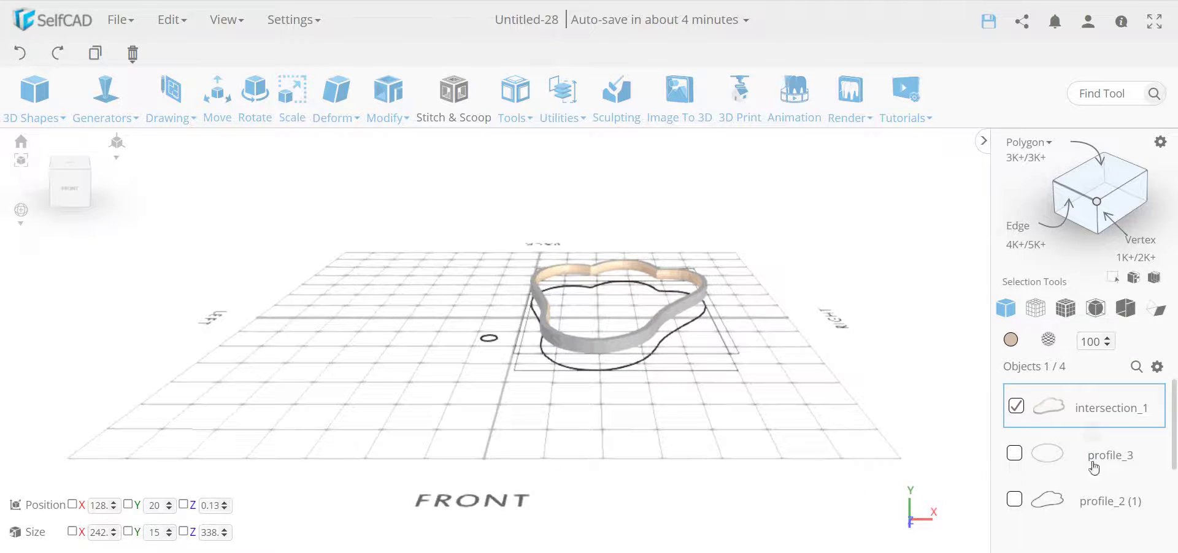
pyautogui.scroll(-1, 1093, 468)
pyautogui.scroll(1, 1093, 468)
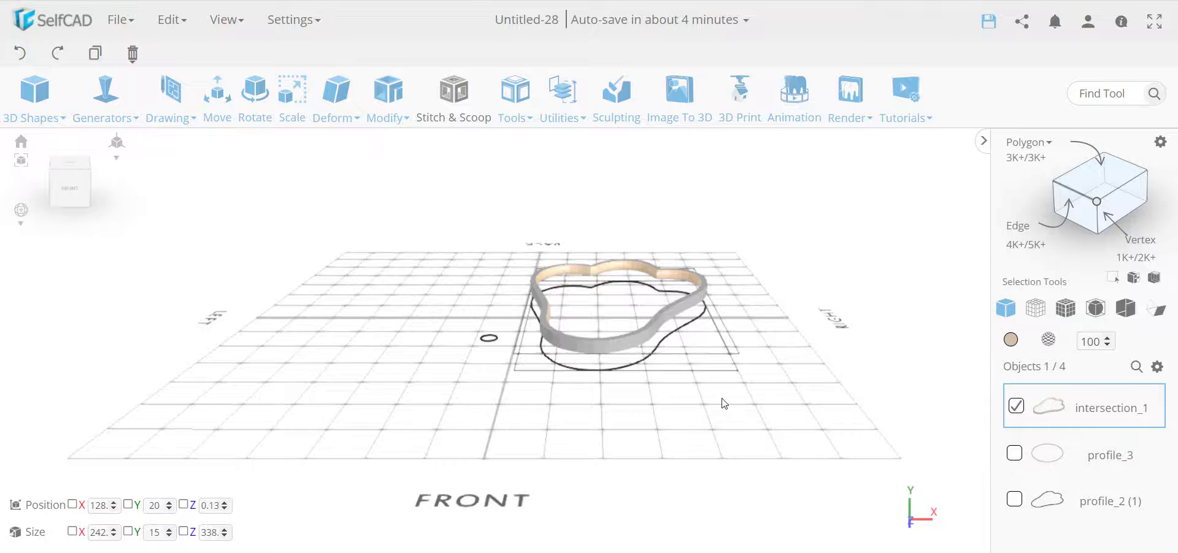
# Step: Select the intersected ring together with the circle and foot outline profiles
pyautogui.moveTo(724, 403); pyautogui.dragTo(451, 239)
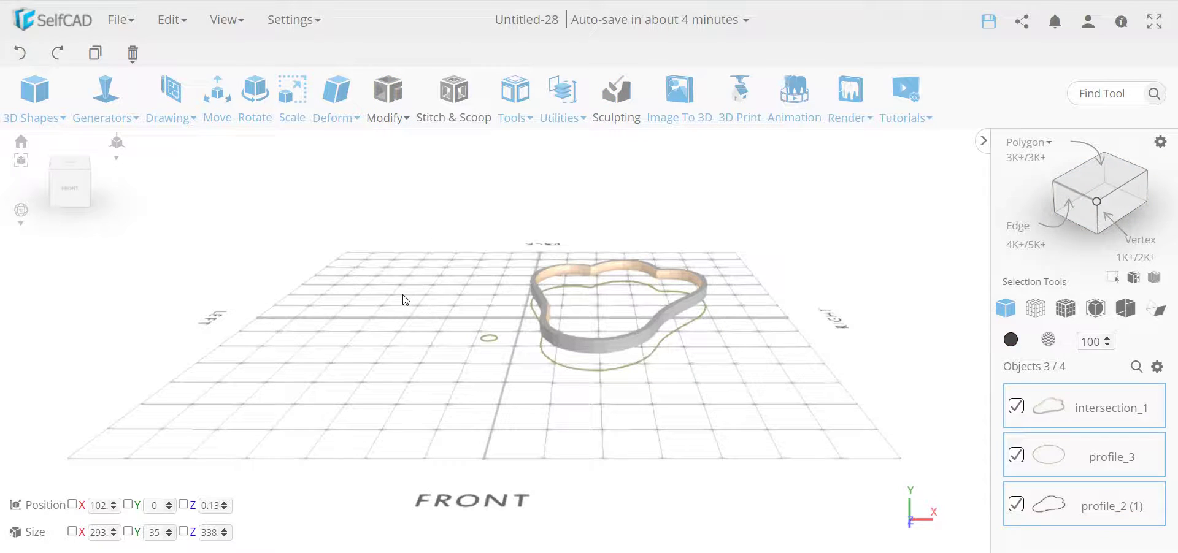